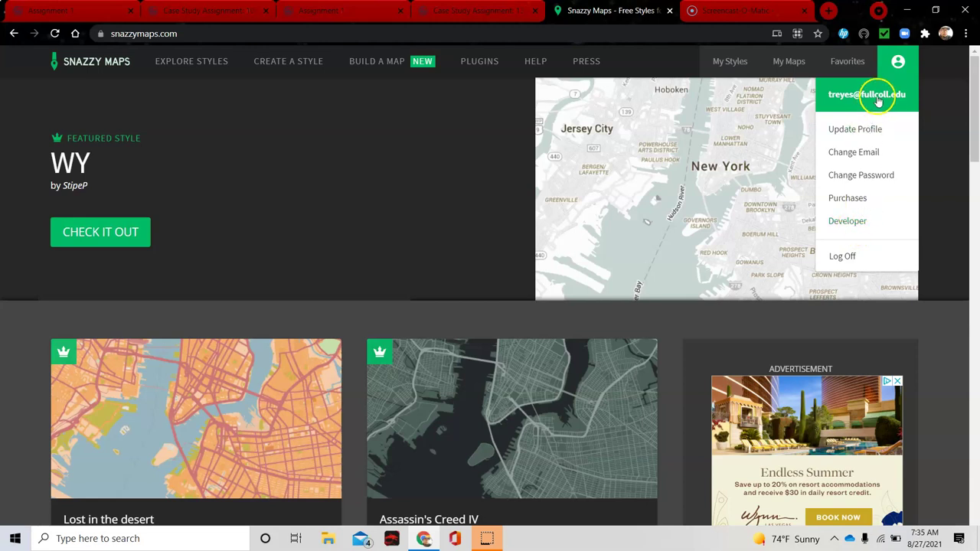
Close the account dropdown on the Snazzy Maps home page.
left_click(666, 61)
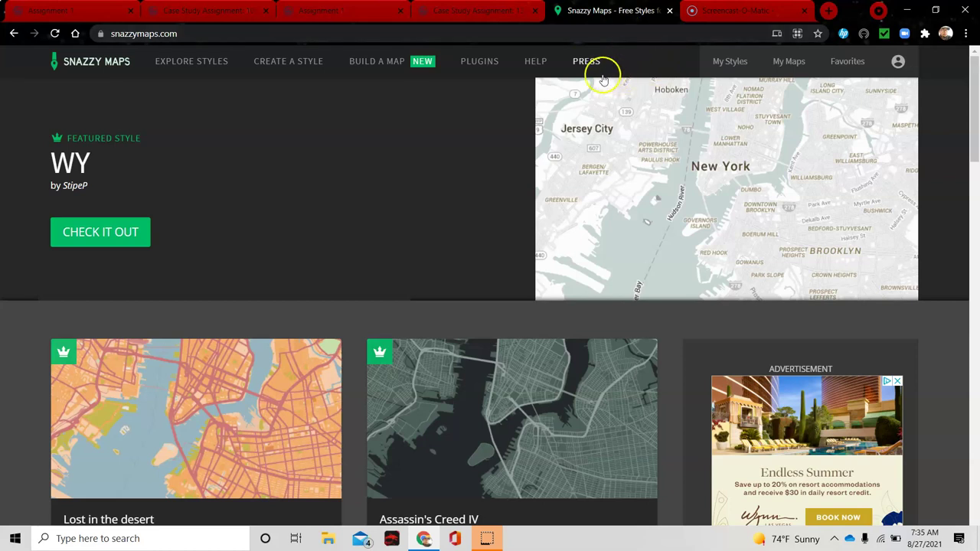
Open the Explore Styles gallery and dismiss the full-page advertisement.
left_click(190, 65)
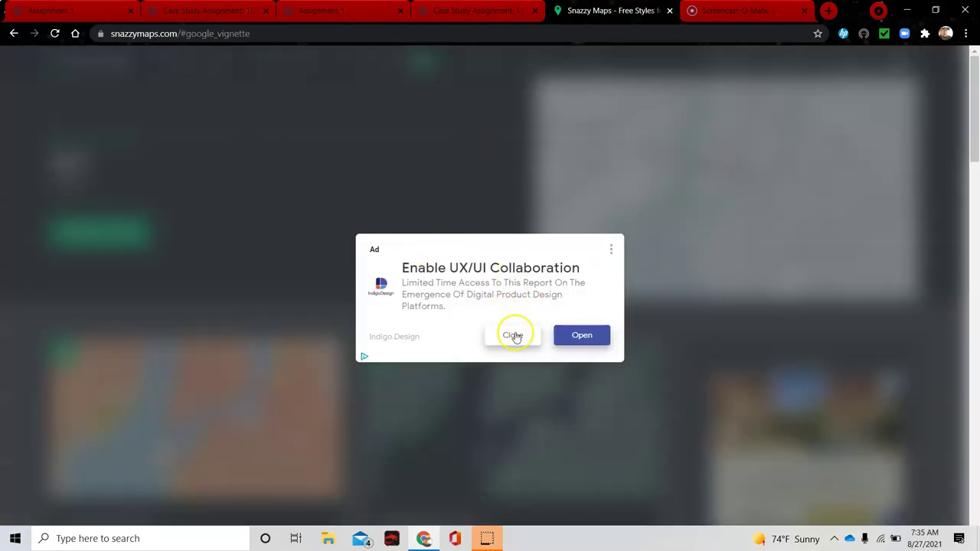
left_click(512, 335)
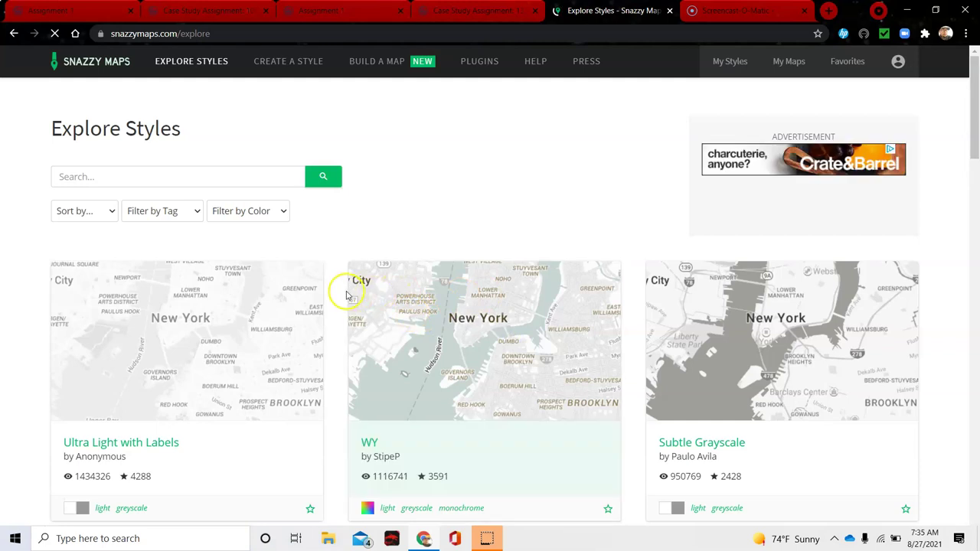
scroll(345, 291, "down", 1)
scroll(341, 299, "down", 7)
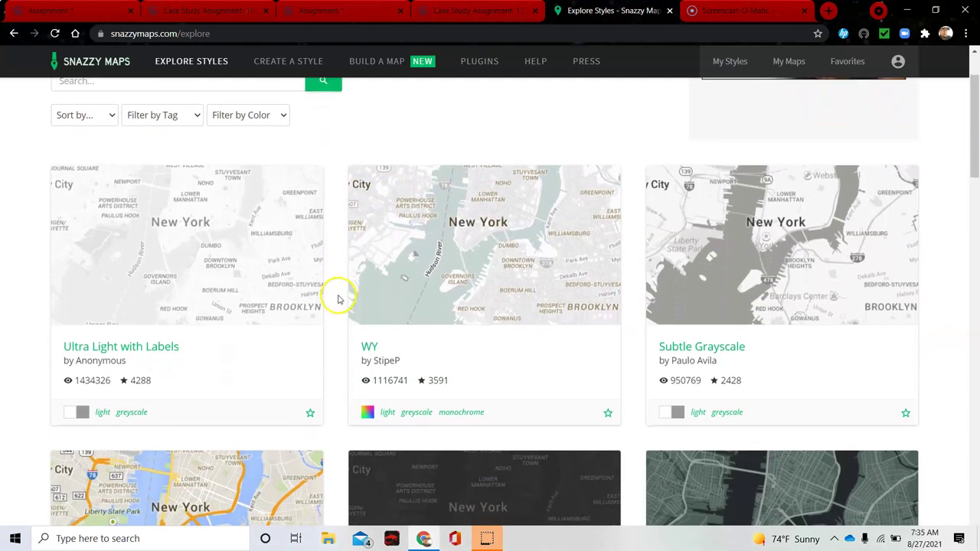
scroll(332, 304, "down", 3)
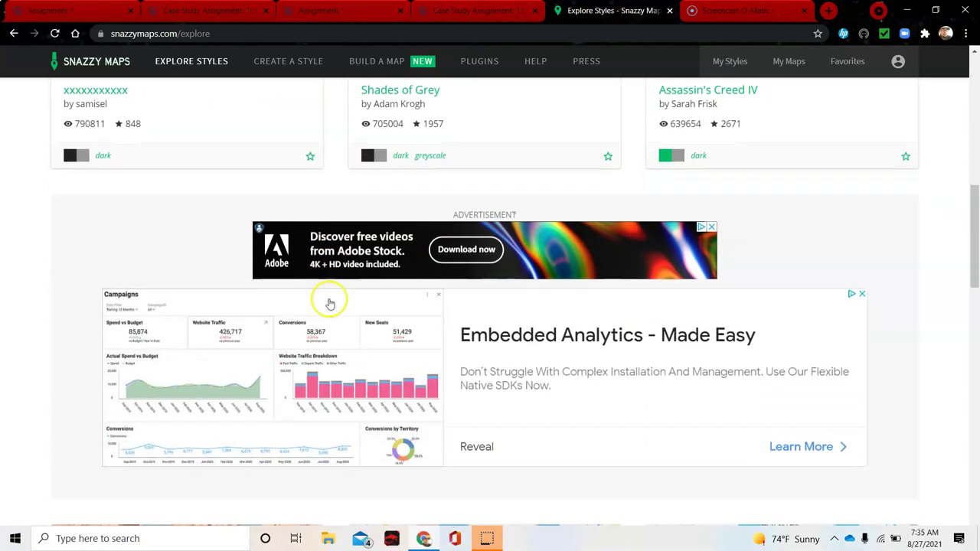
scroll(326, 301, "up", 4)
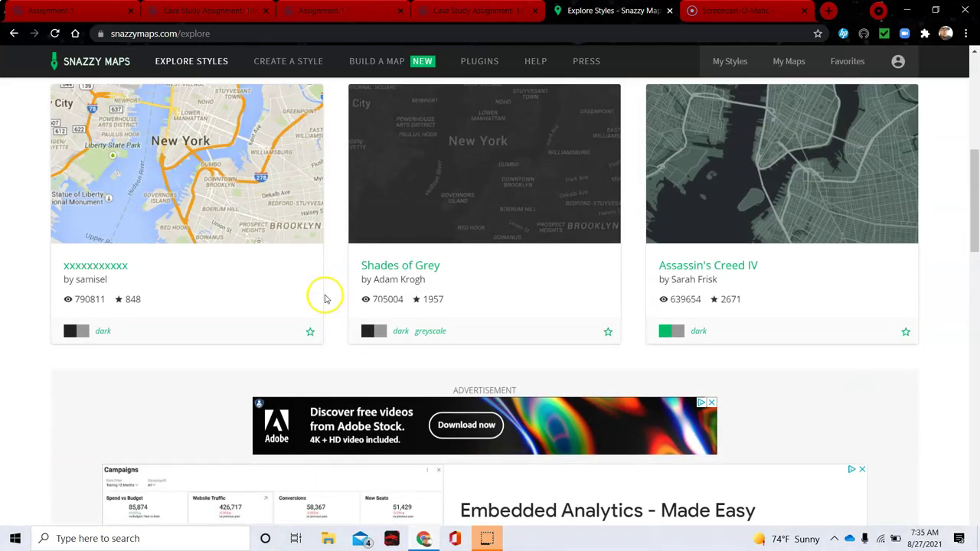
scroll(325, 301, "down", 5)
scroll(326, 295, "up", 2)
scroll(284, 219, "up", 2)
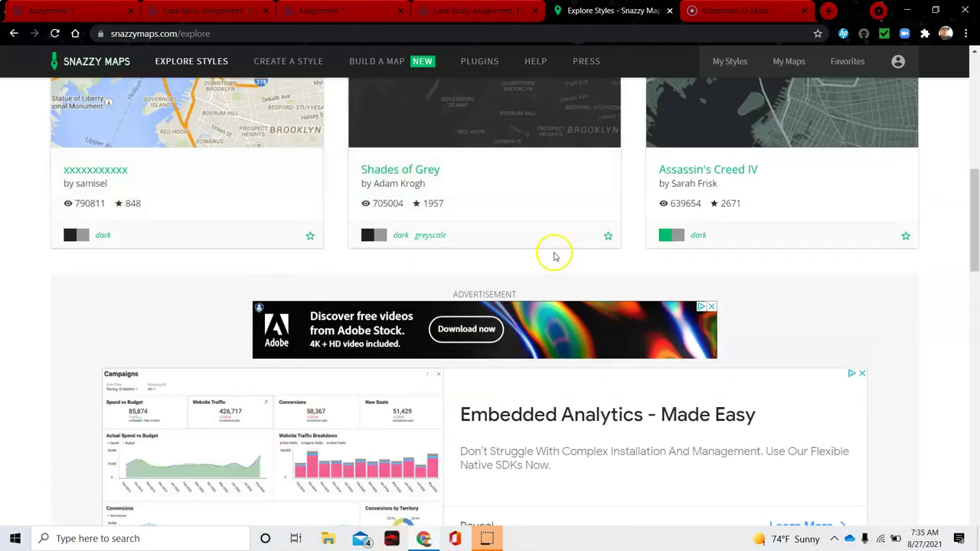
scroll(794, 210, "up", 4)
scroll(389, 298, "up", 2)
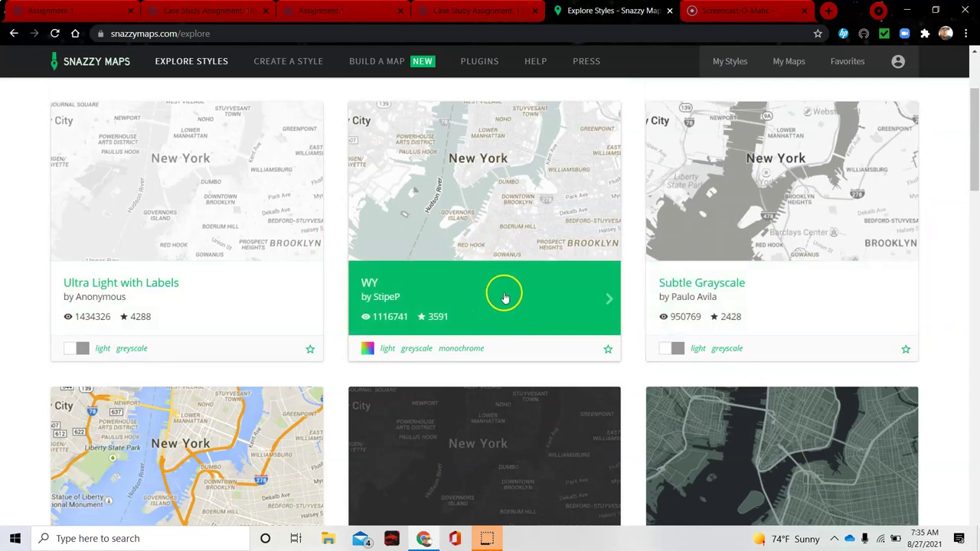
Browse to page 2 of the gallery, showing Subtle Greyscale Map, Paper and Blue Essence.
scroll(466, 304, "down", 1)
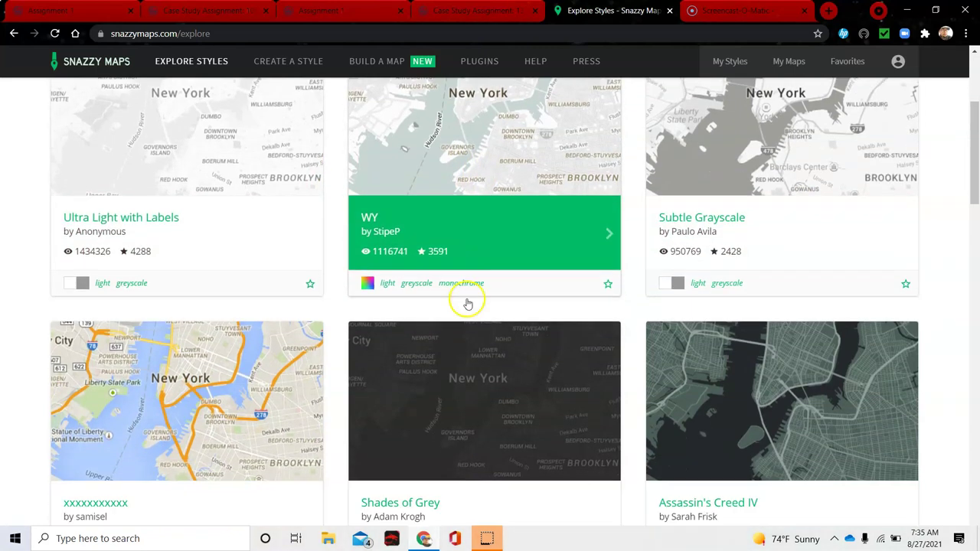
scroll(466, 295, "up", 2)
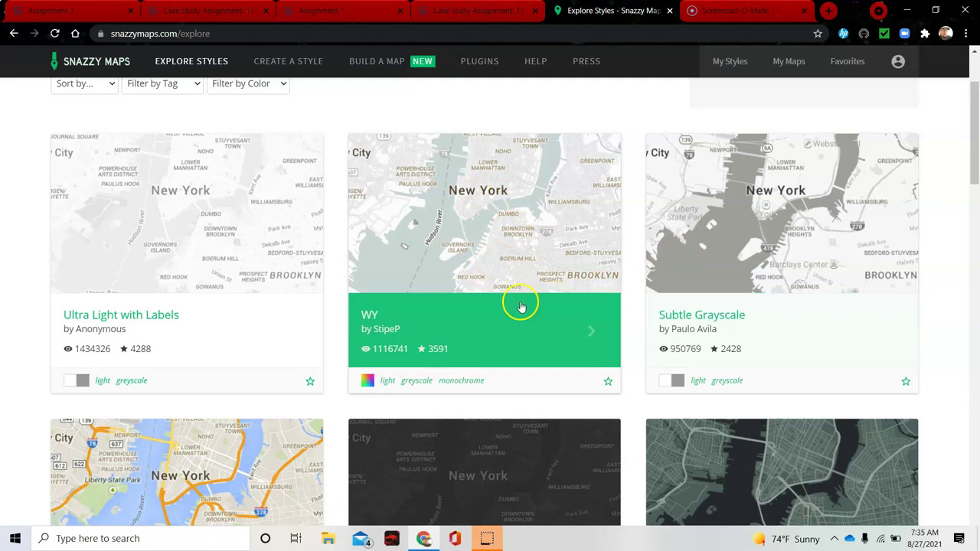
scroll(503, 314, "down", 1)
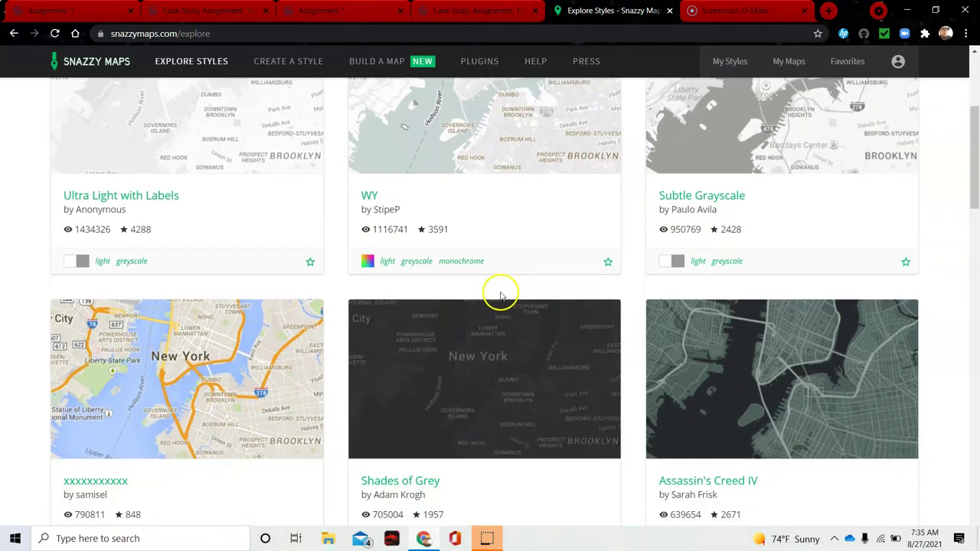
scroll(498, 299, "up", 3)
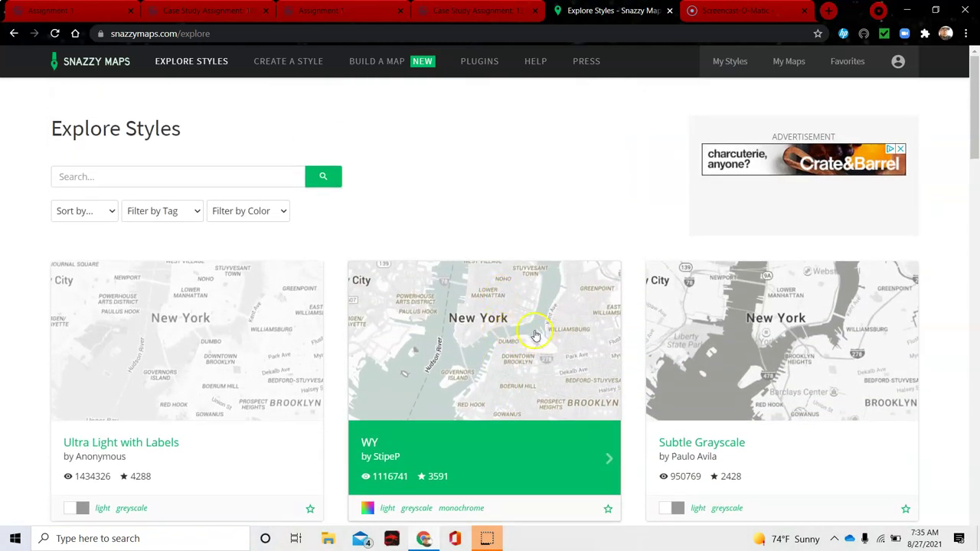
scroll(530, 336, "down", 1)
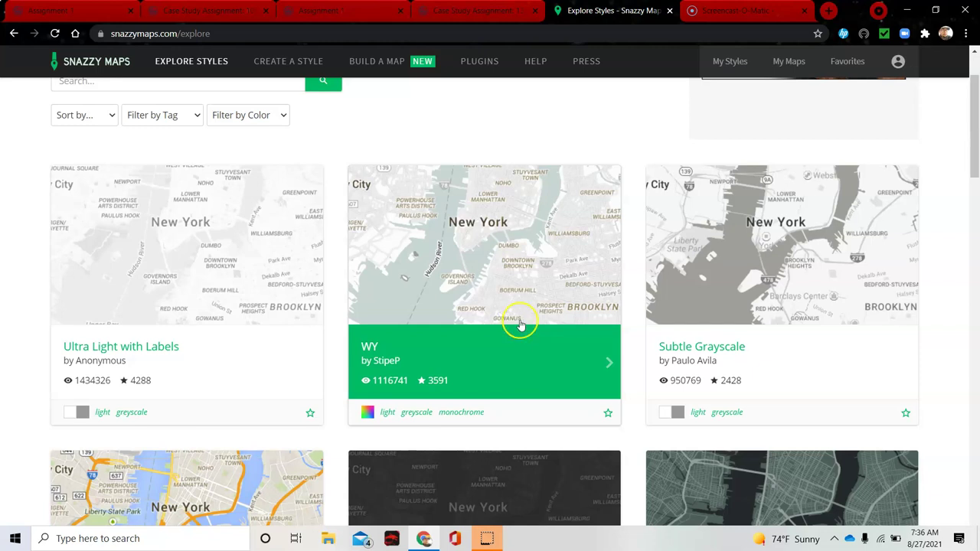
scroll(520, 325, "down", 1)
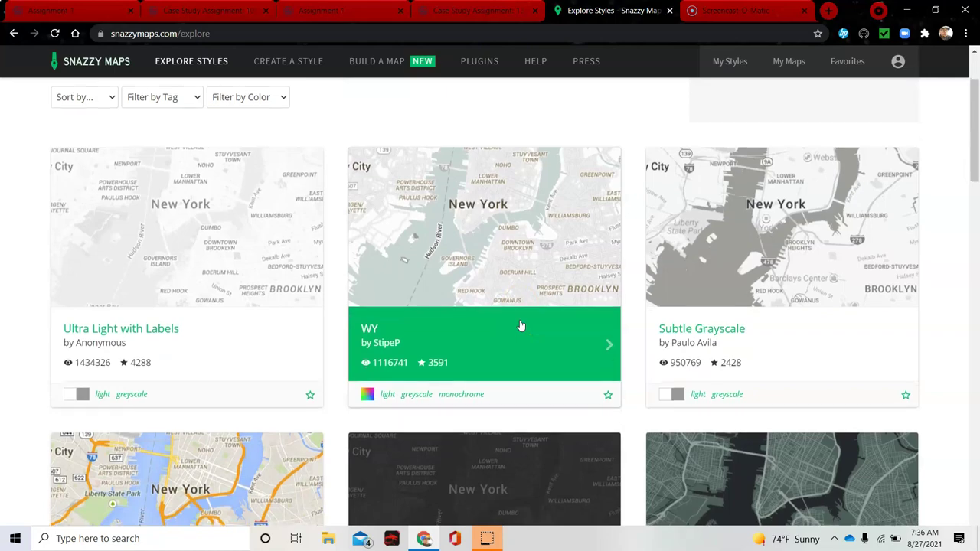
scroll(520, 325, "down", 1)
scroll(520, 327, "down", 10)
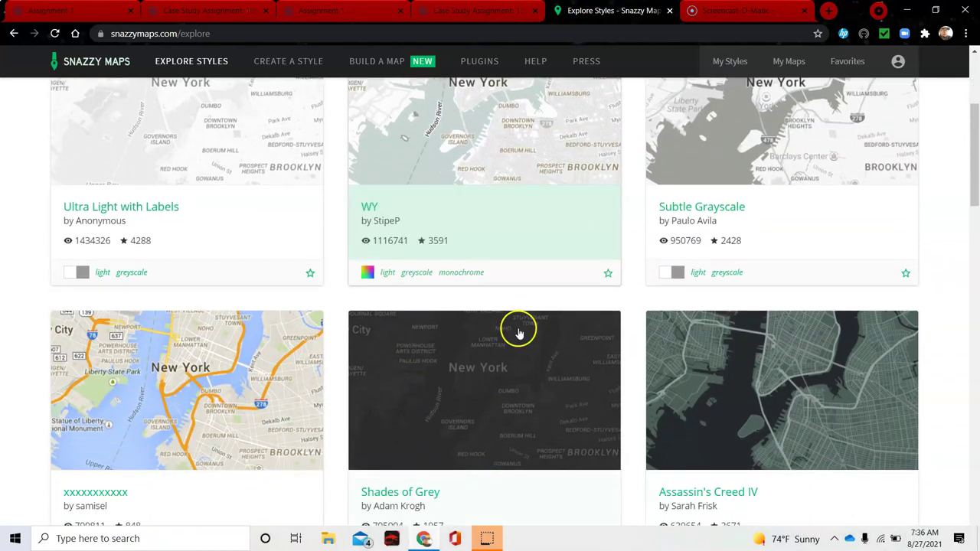
scroll(517, 331, "down", 6)
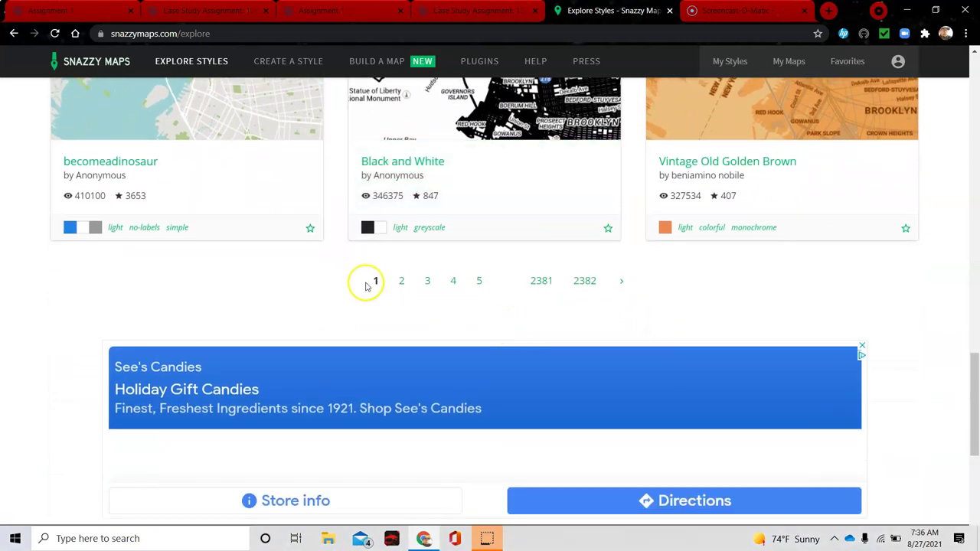
left_click(402, 281)
scroll(288, 361, "down", 2)
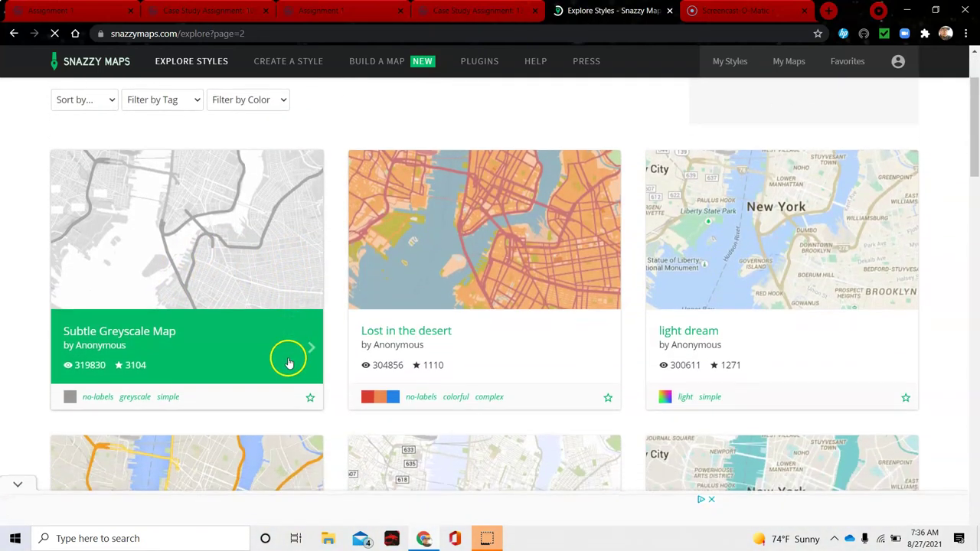
scroll(389, 344, "down", 3)
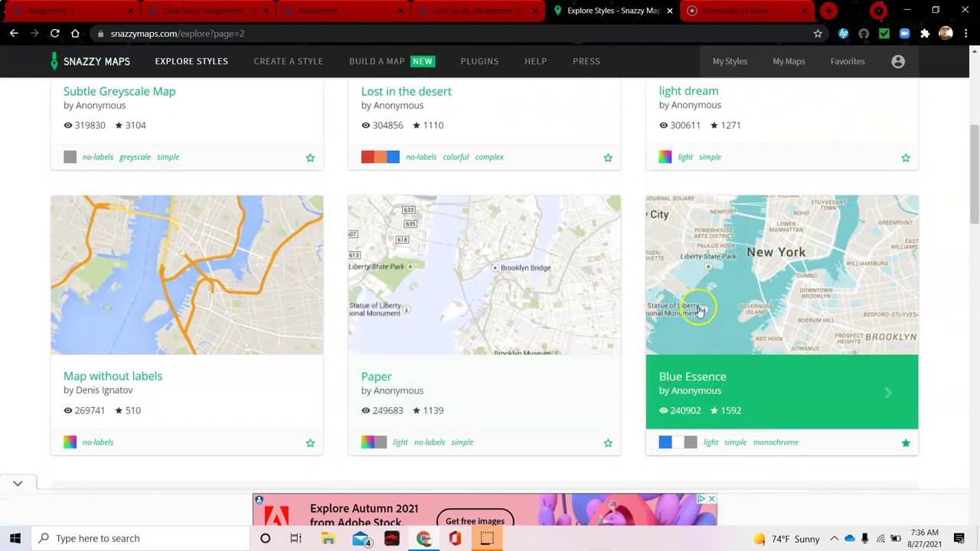
Open the Blue Essence style and toggle Favorite on and off, leaving the count at 1592.
left_click(757, 322)
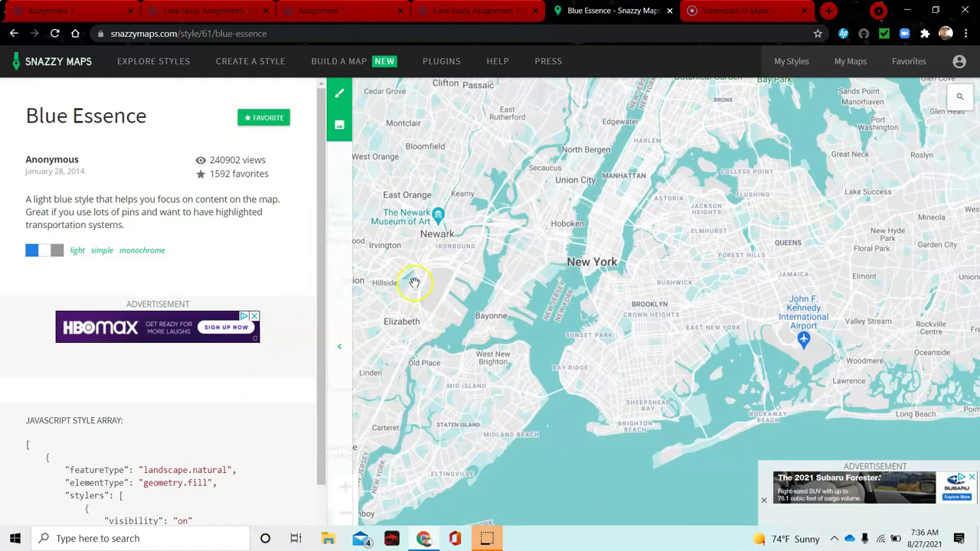
scroll(269, 203, "down", 1)
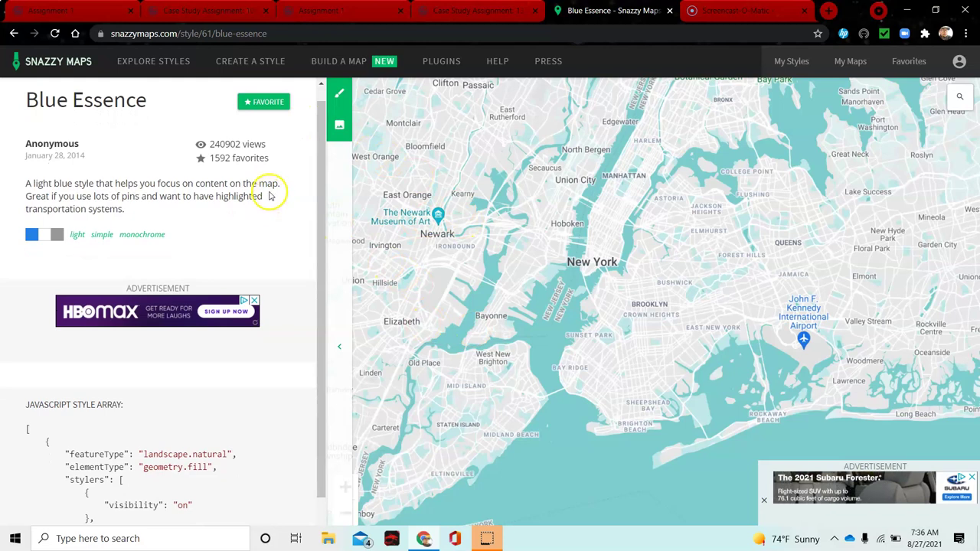
scroll(276, 193, "up", 1)
left_click(257, 120)
left_click(258, 120)
Build a map with Blue Essence and scroll the sidebar to the Fullerton College marker.
left_click(352, 66)
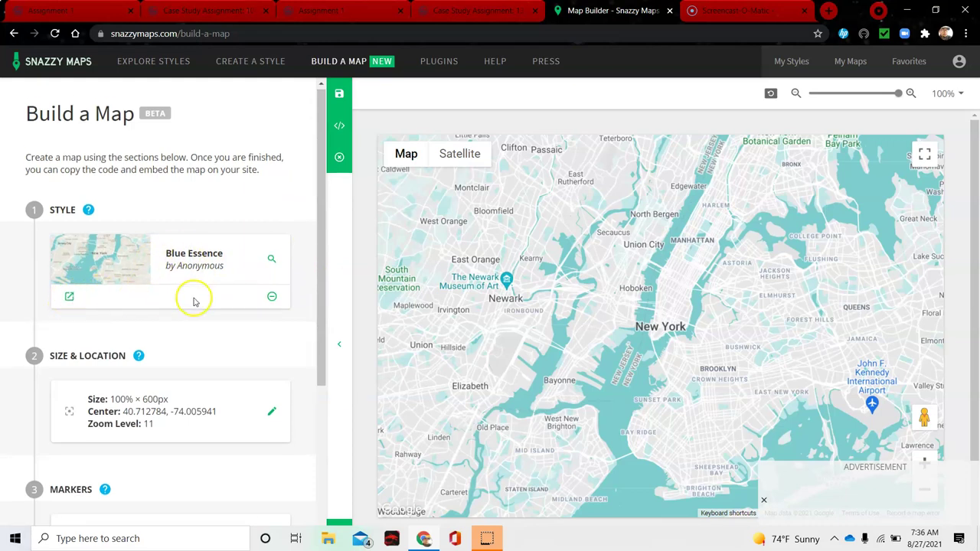
scroll(192, 299, "down", 2)
scroll(193, 299, "up", 1)
scroll(192, 302, "up", 1)
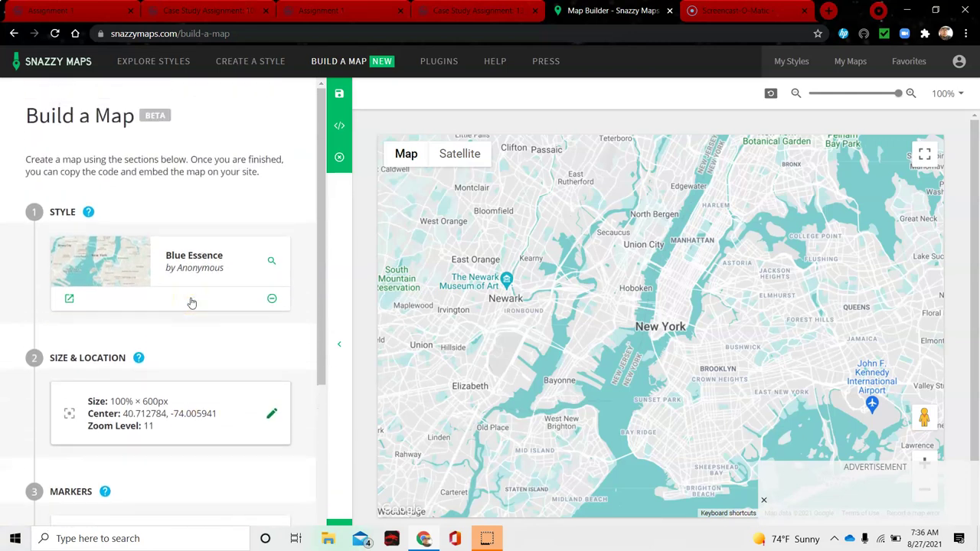
scroll(219, 322, "down", 3)
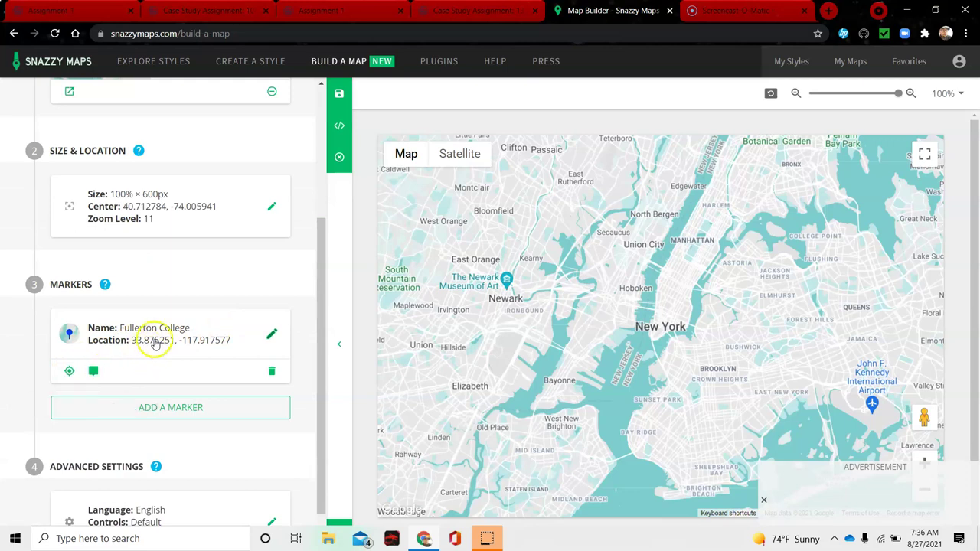
Relocate the Fullerton College marker to 321 East Chapman Avenue, Fullerton via address search.
left_click(272, 334)
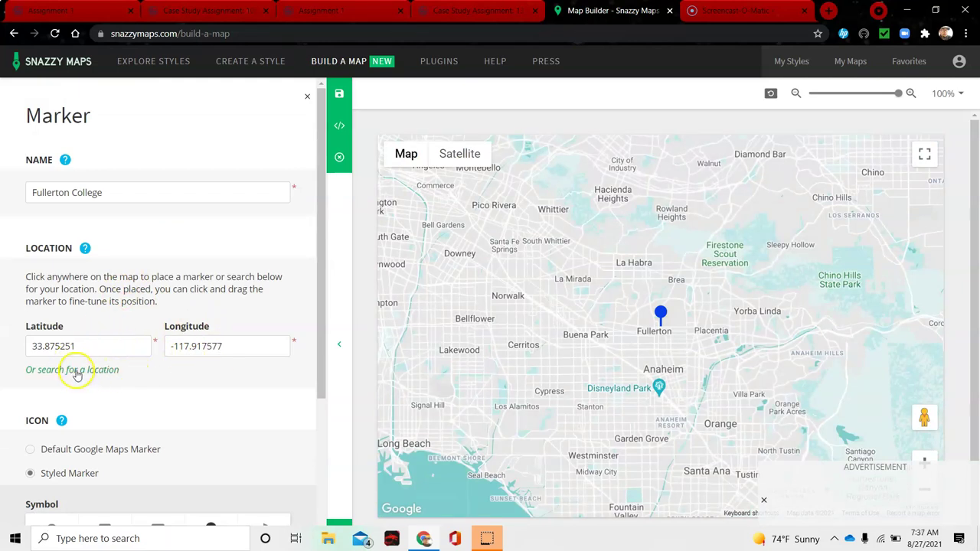
left_click(78, 370)
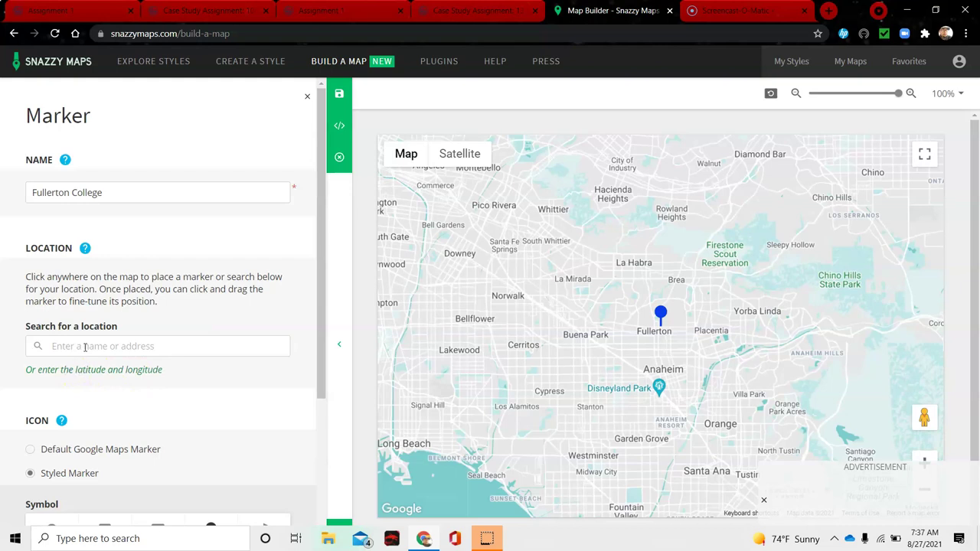
left_click(84, 347)
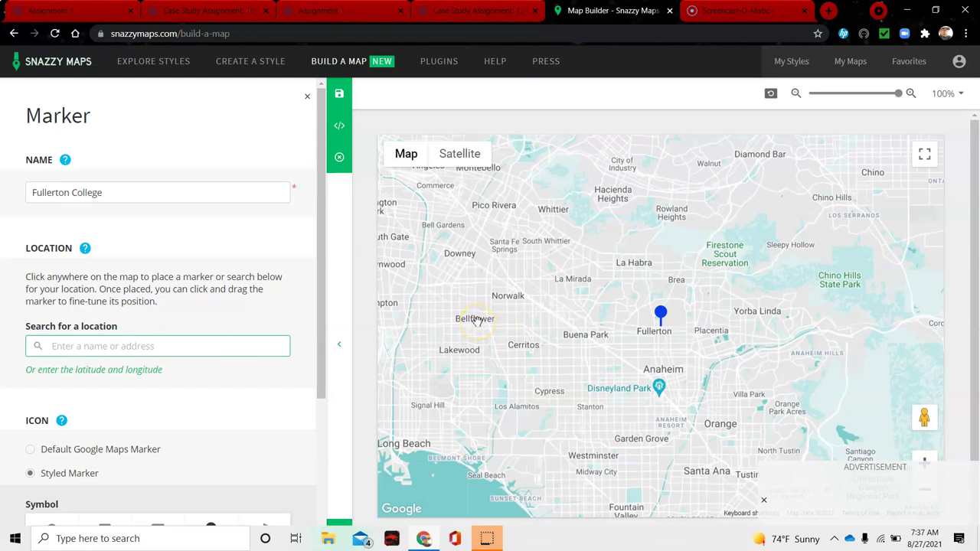
type("321")
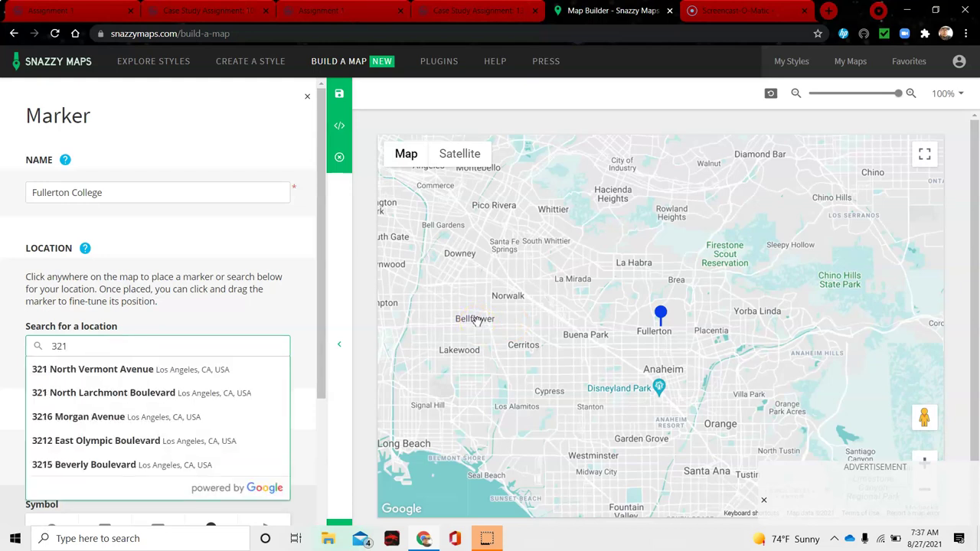
type(" E CHAN")
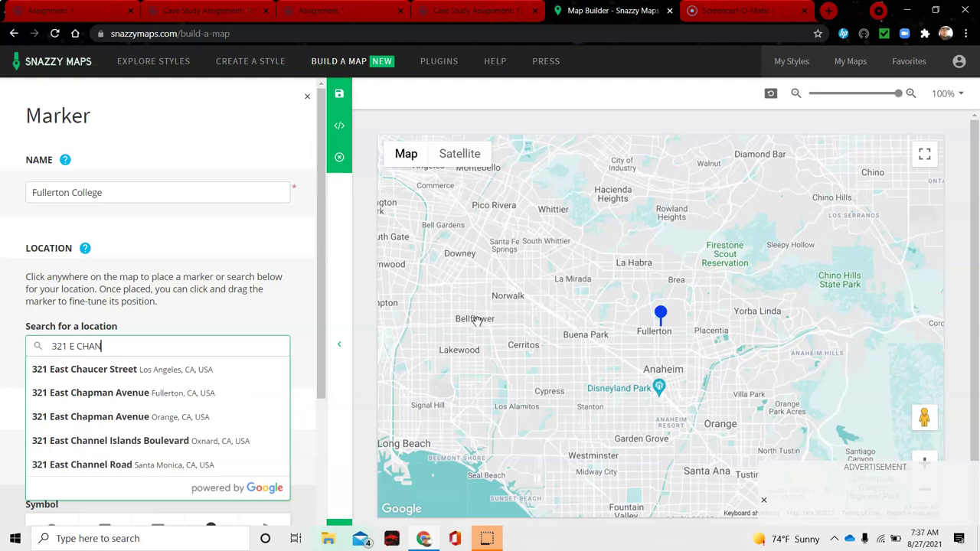
key("BackSpace")
type("MPAN")
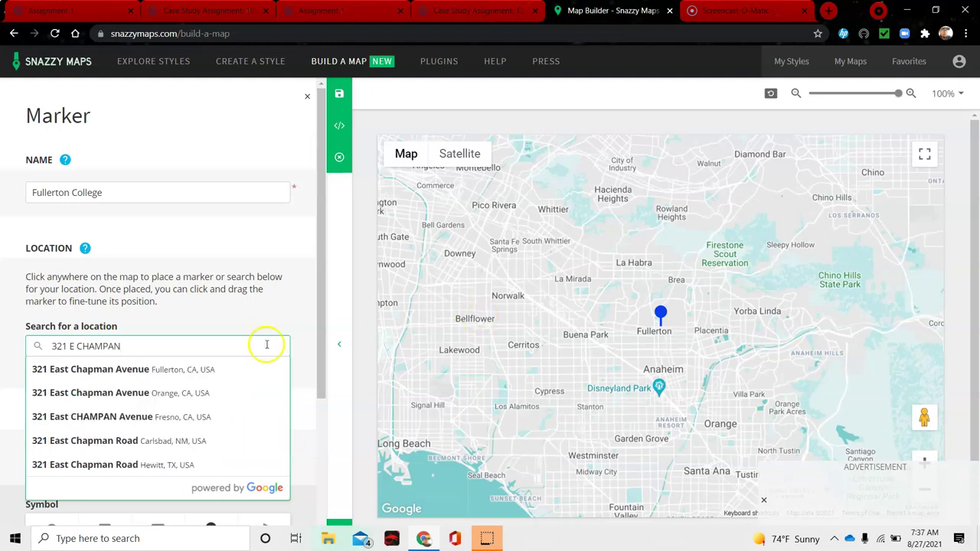
left_click(142, 370)
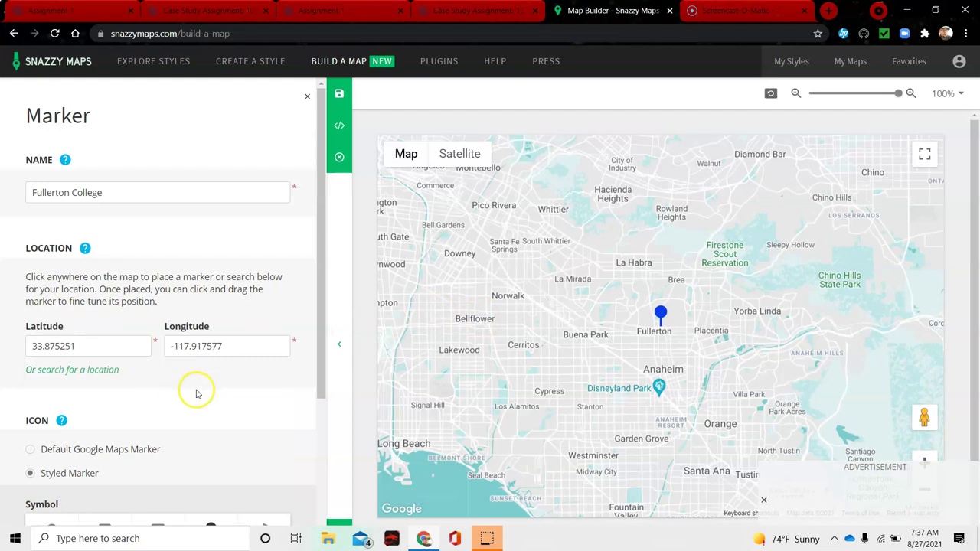
scroll(196, 394, "down", 1)
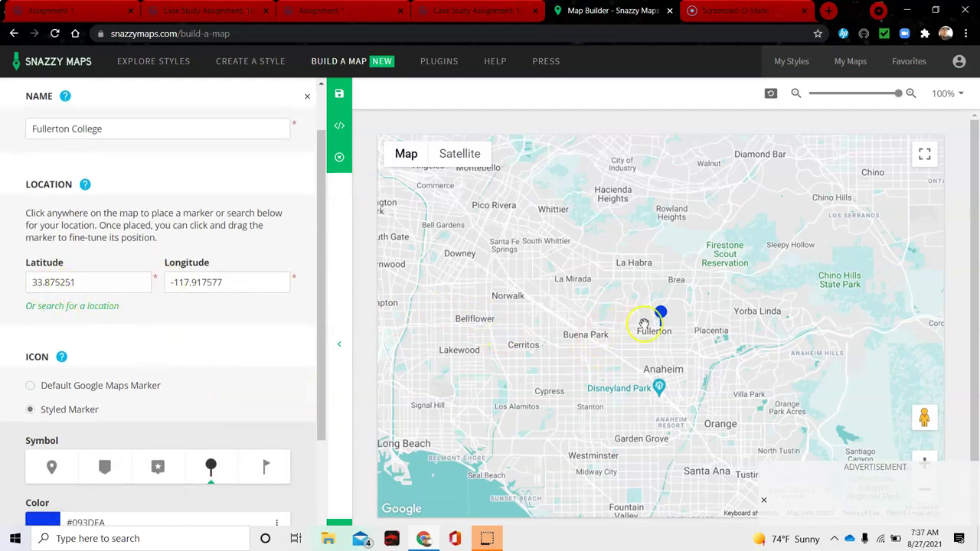
scroll(186, 357, "down", 1)
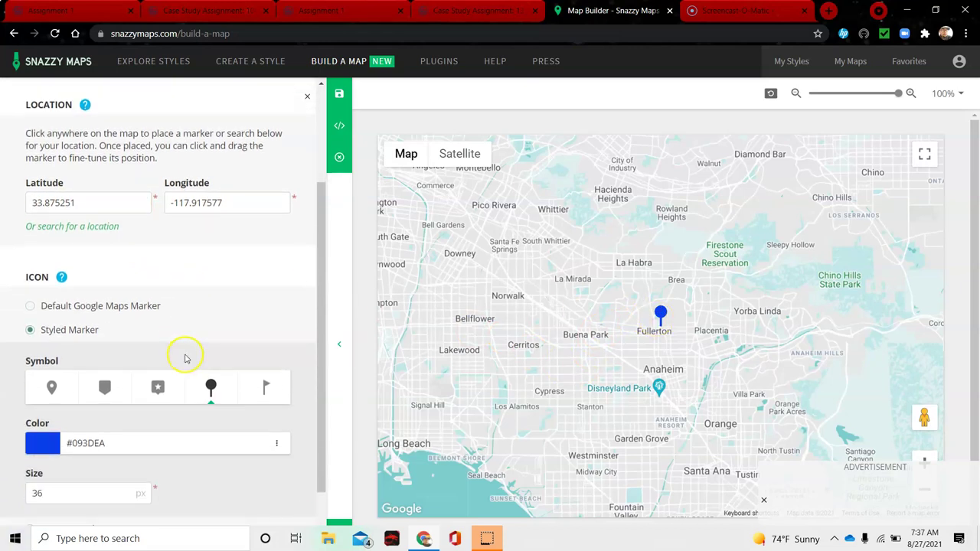
Keep the Styled Marker, colour it #0B35C4, and change its size from 36 to 24 px.
left_click(31, 306)
left_click(30, 433)
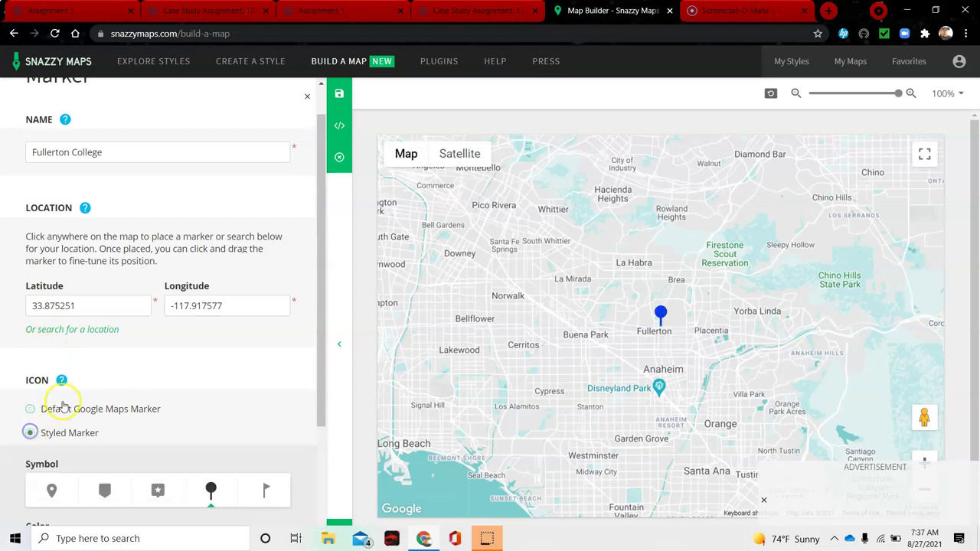
scroll(147, 425, "down", 2)
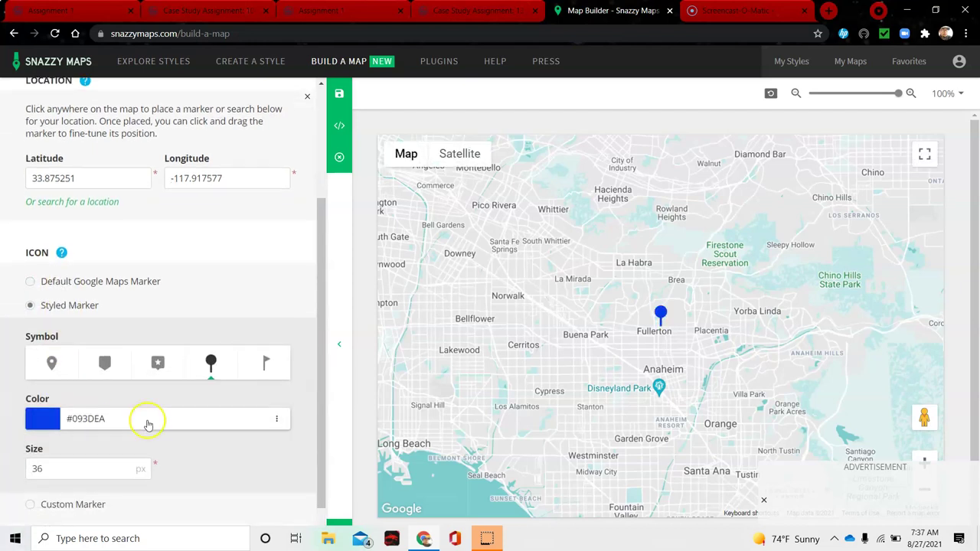
left_click(42, 419)
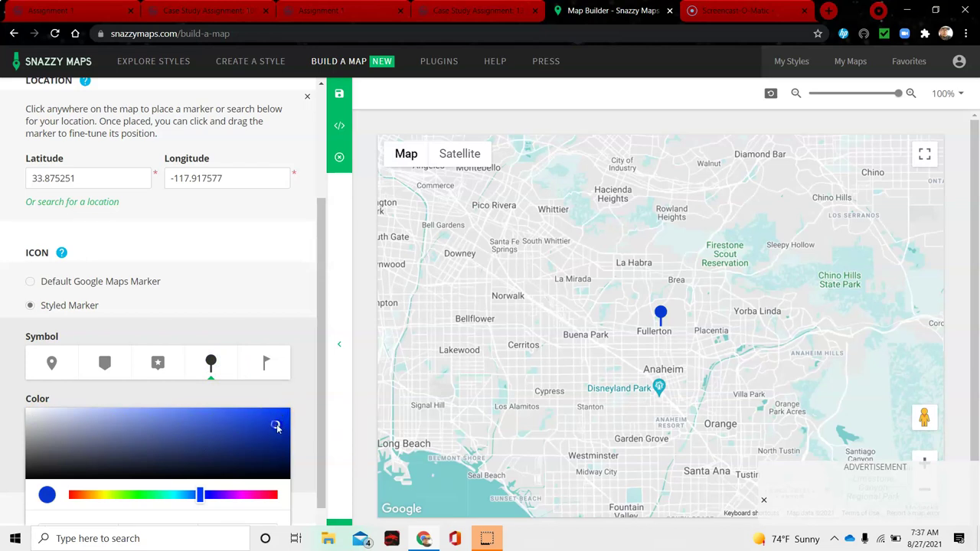
left_click(294, 403)
scroll(295, 406, "down", 1)
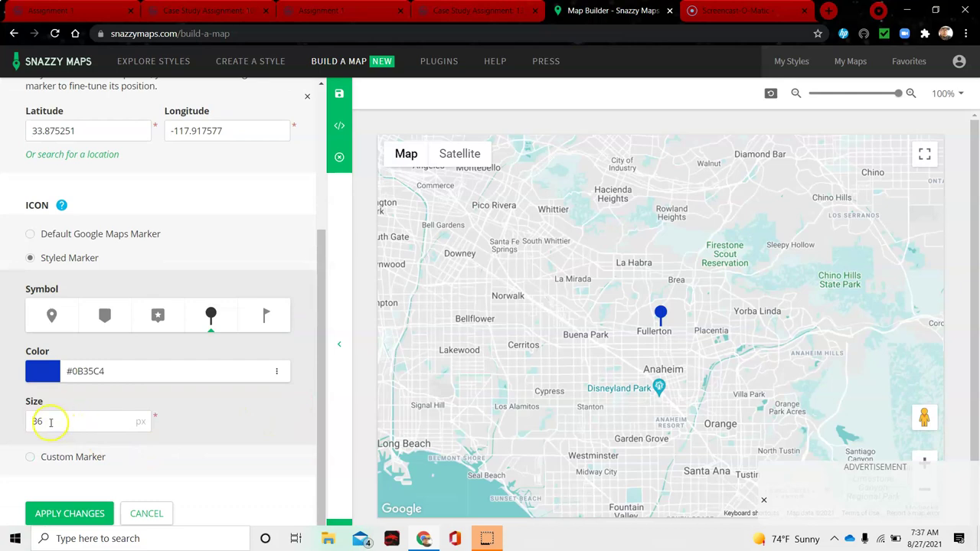
left_click_drag(45, 421, 31, 422)
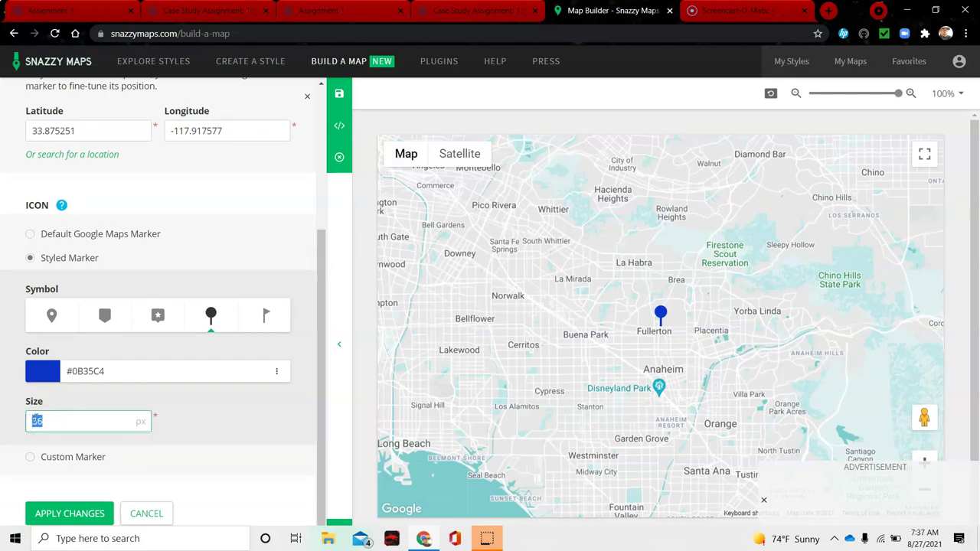
left_click(231, 416)
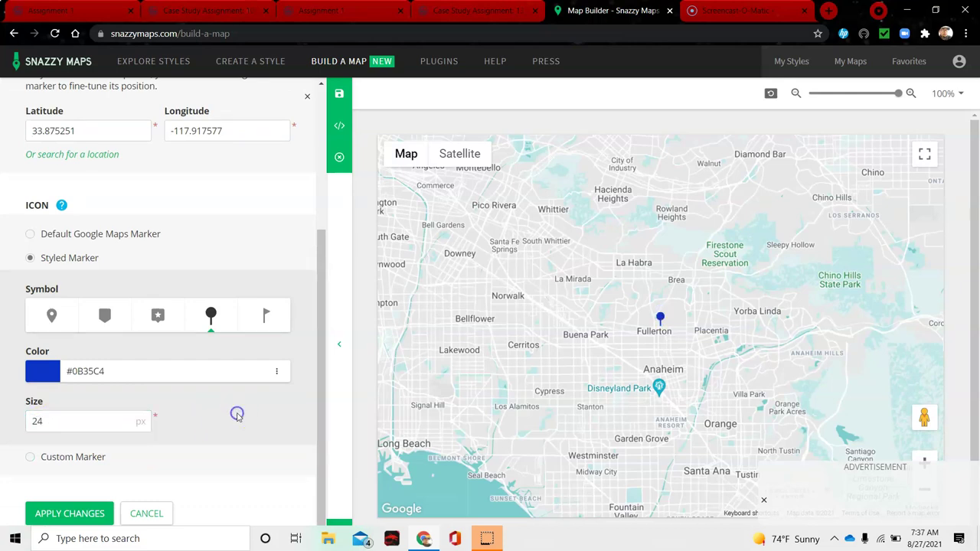
Apply the marker changes and dismiss the advertisement over the Blue Essence style page.
left_click(70, 514)
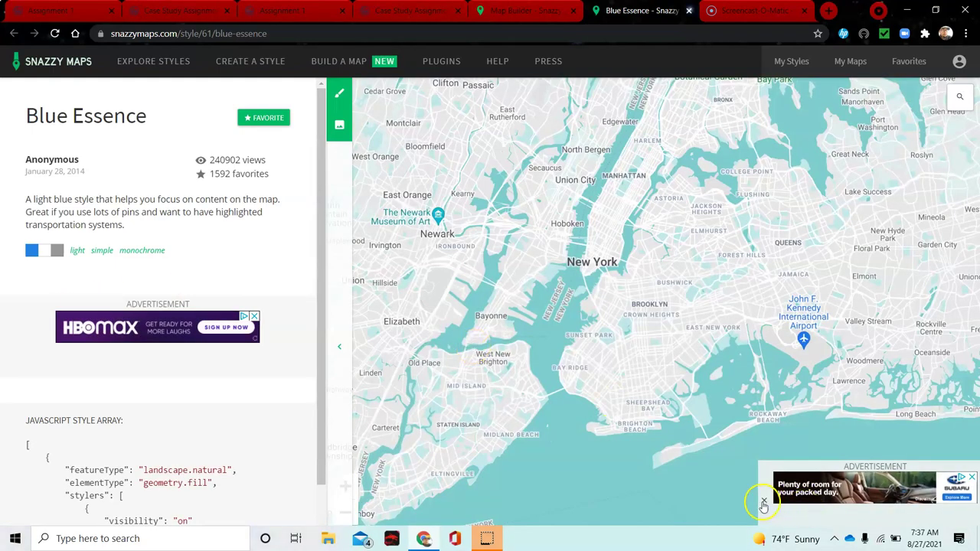
left_click(763, 503)
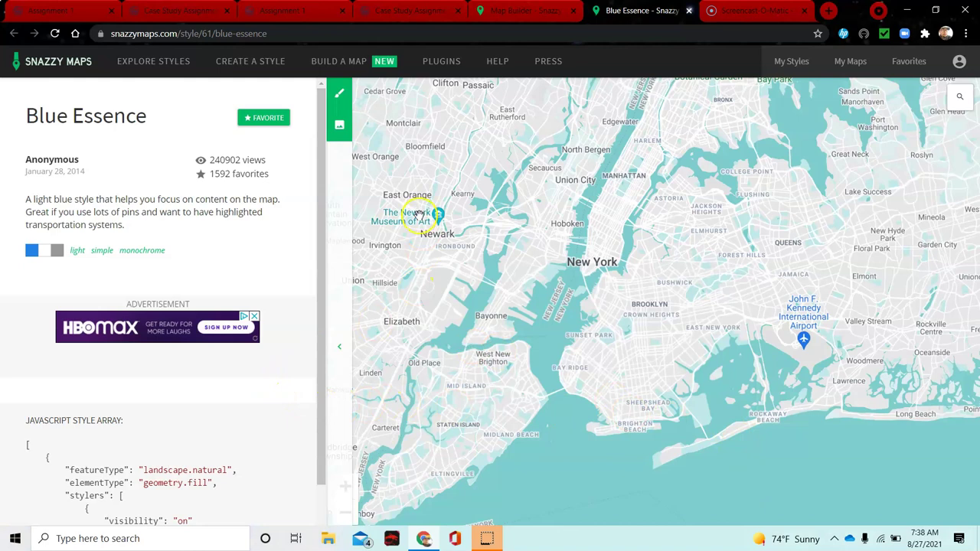
scroll(212, 245, "down", 1)
scroll(245, 361, "up", 1)
scroll(115, 399, "down", 1)
scroll(153, 361, "up", 1)
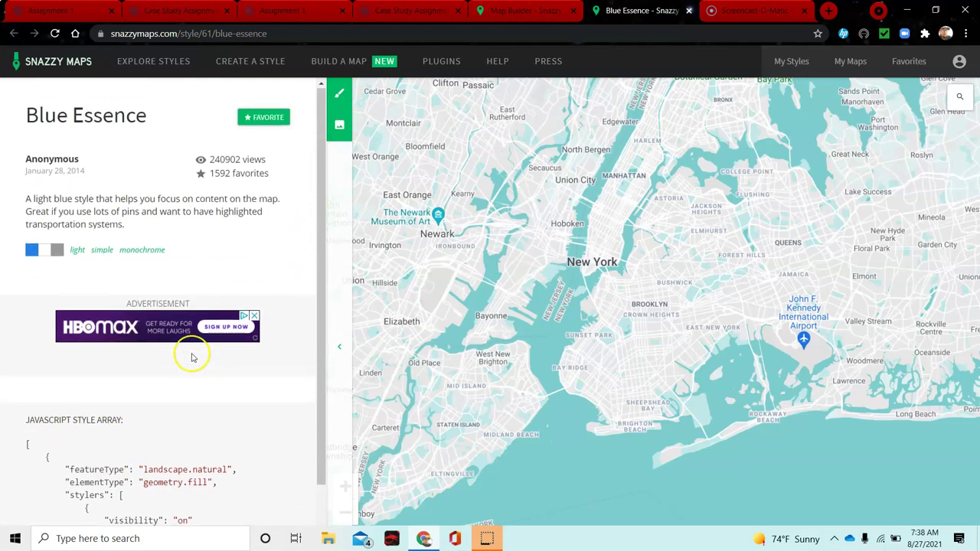
left_click(339, 95)
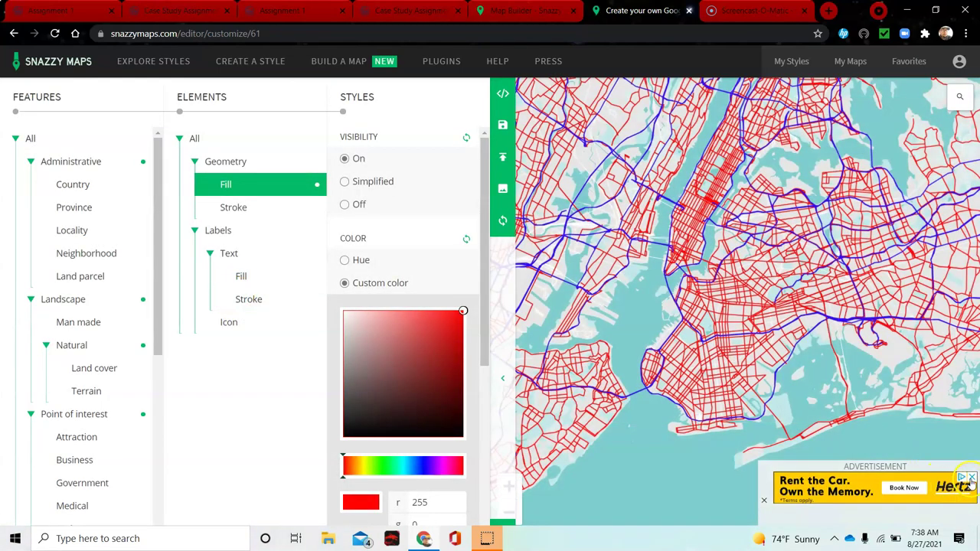
left_click(971, 478)
left_click(764, 502)
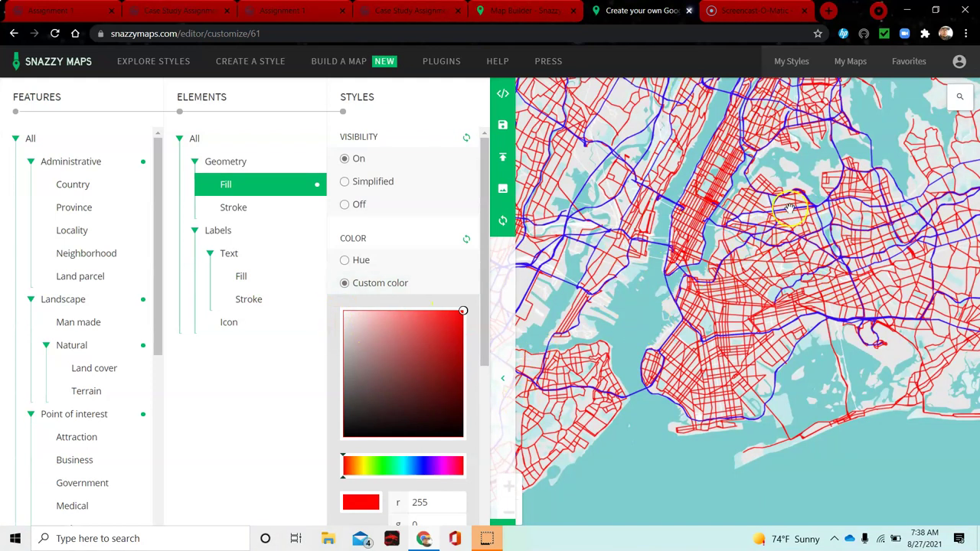
scroll(777, 226, "down", 2)
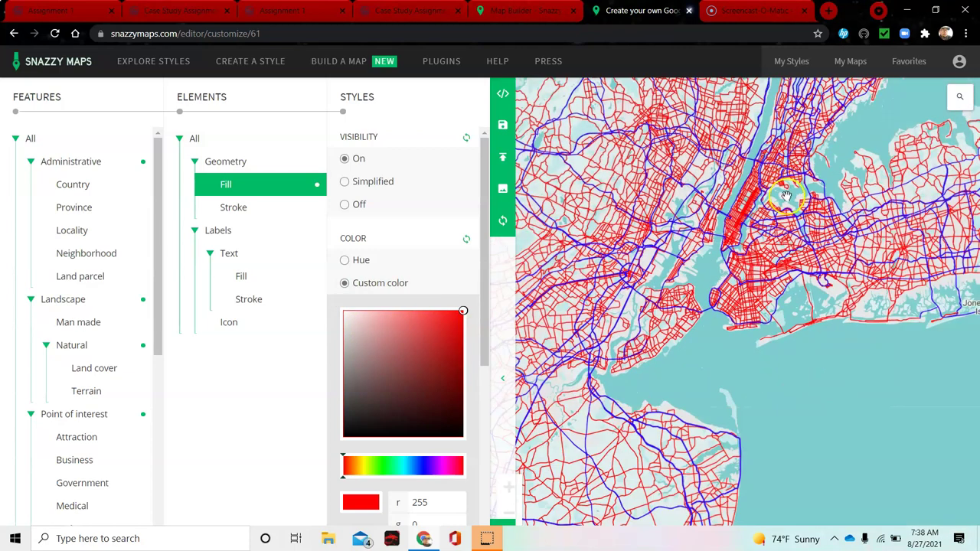
left_click(962, 100)
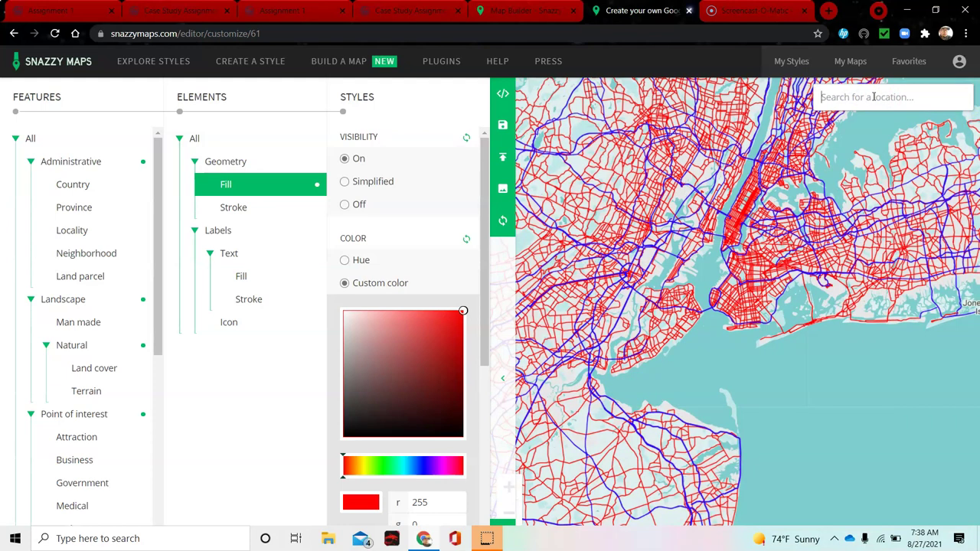
type("32")
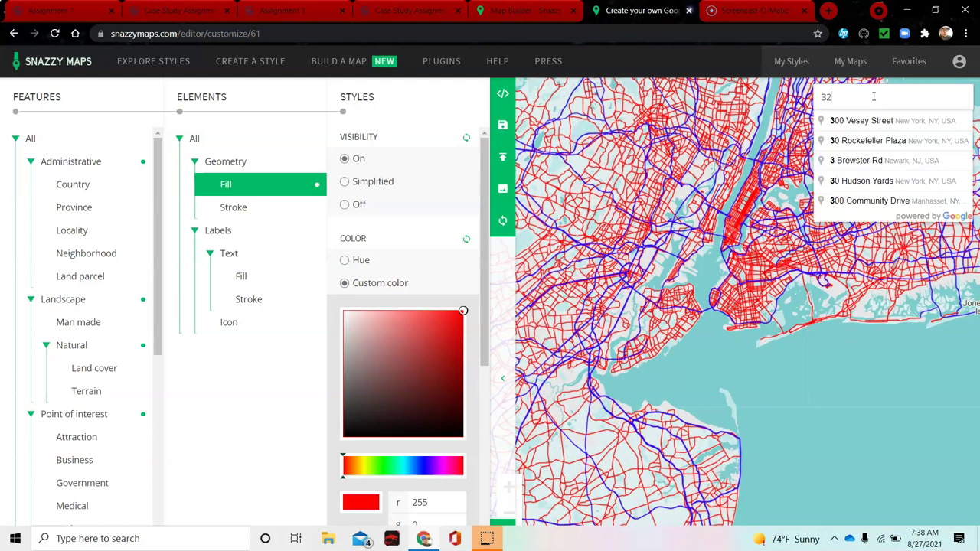
type("1 E")
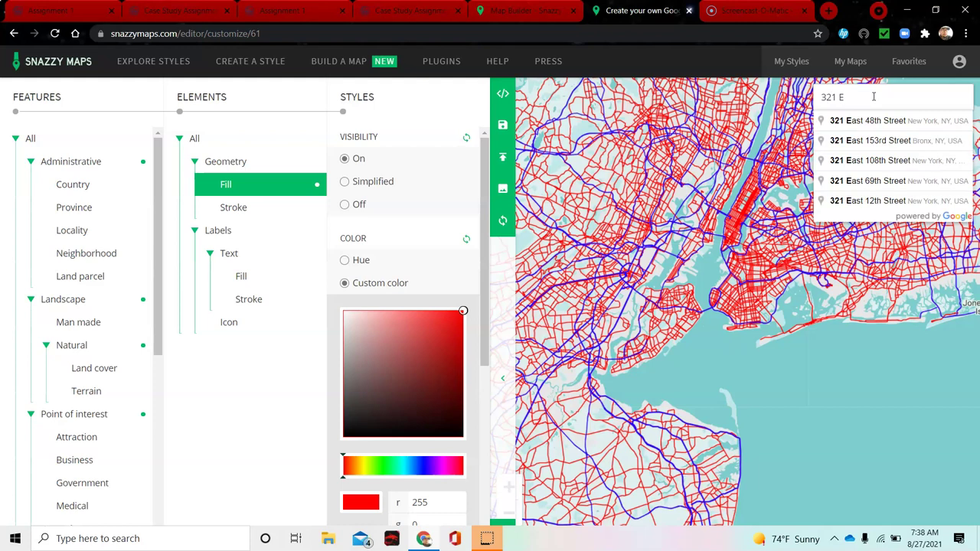
type(" CHAMPAN")
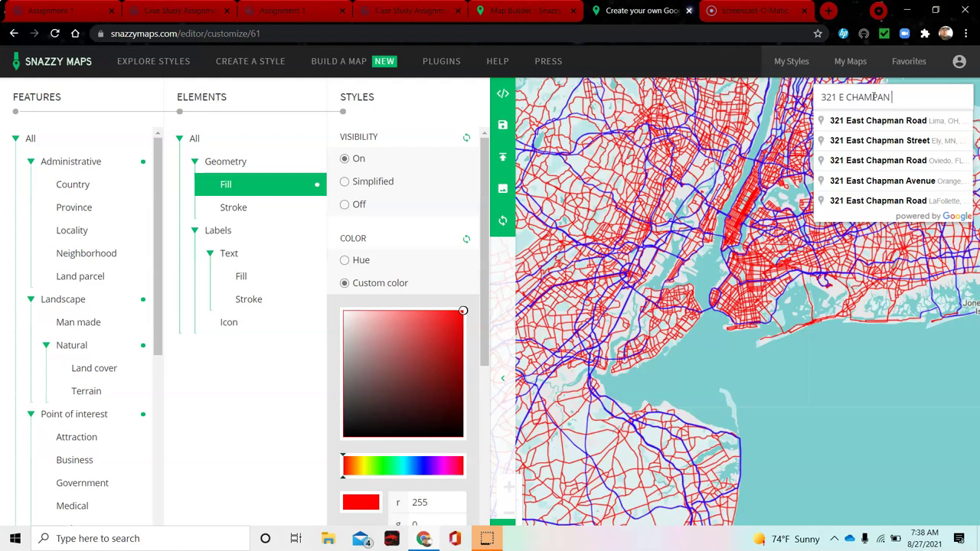
type(" AVE")
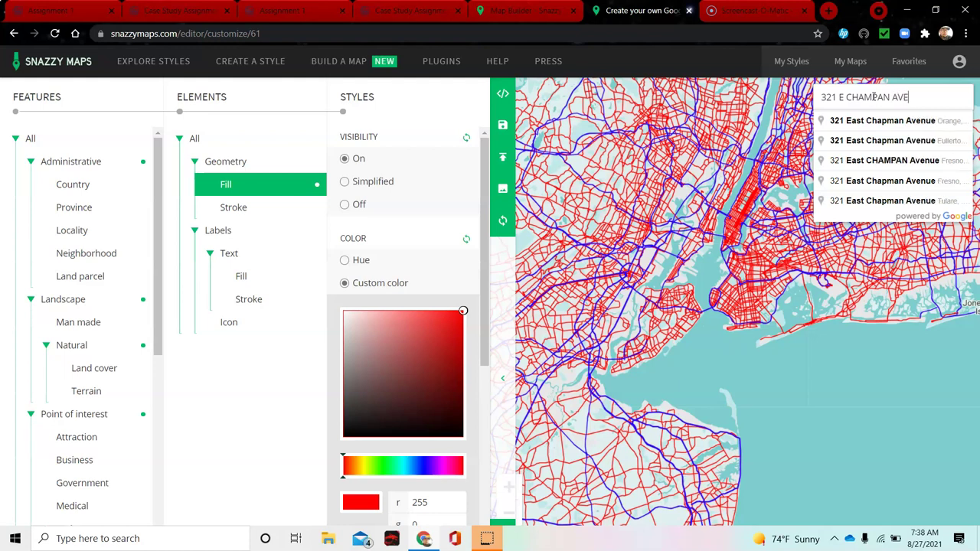
Jump the map to 321 East Chapman Avenue, select Administrative features, and pan to the campus.
left_click(850, 140)
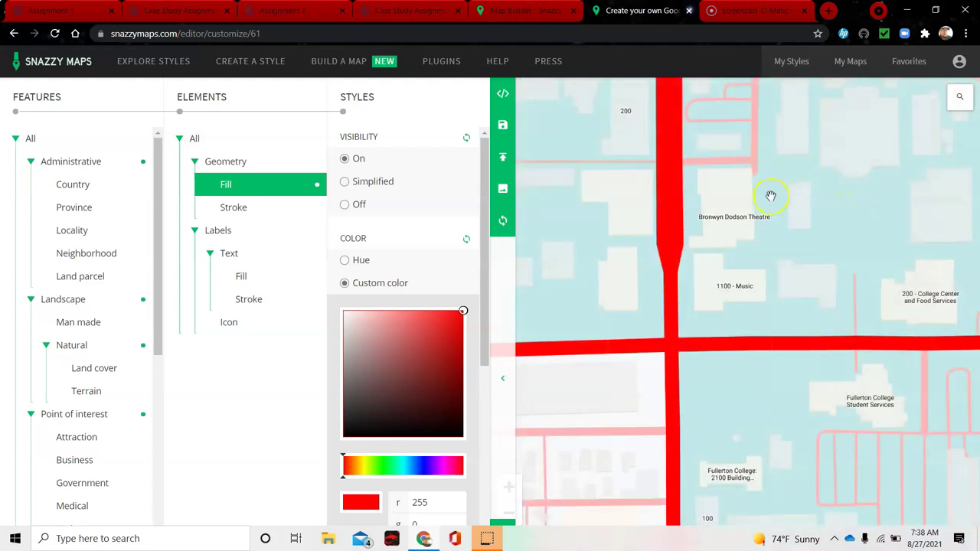
left_click(78, 172)
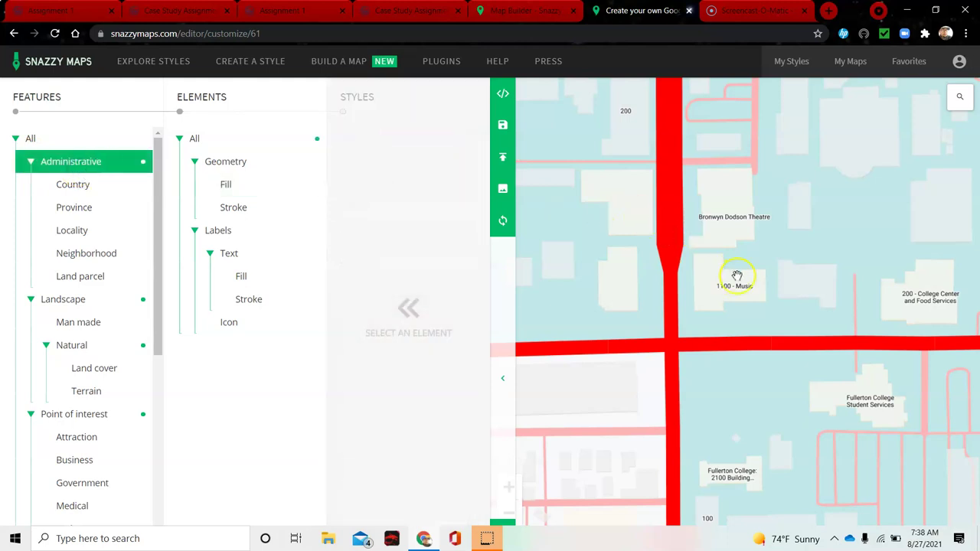
left_click_drag(829, 274, 696, 459)
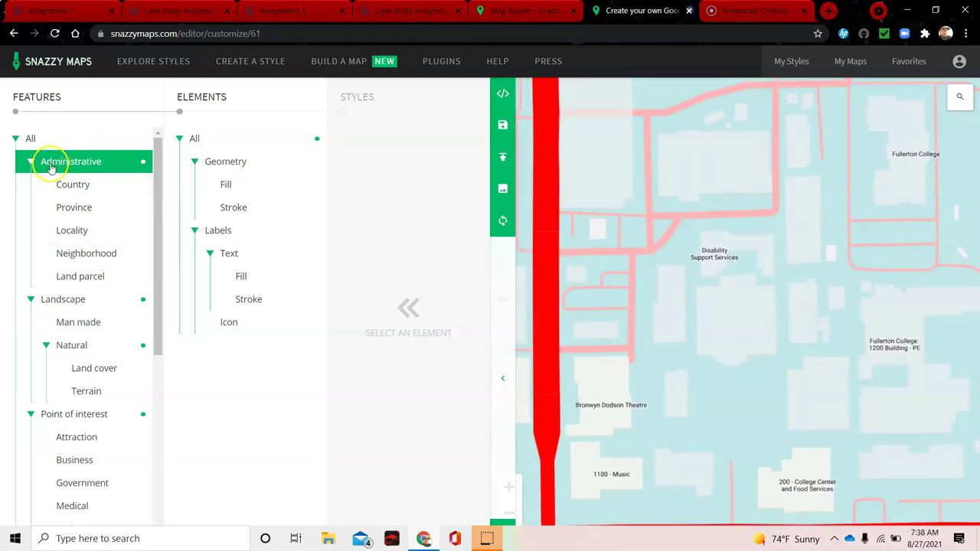
left_click(748, 356)
left_click(107, 179)
left_click(192, 138)
left_click(94, 175)
left_click(84, 189)
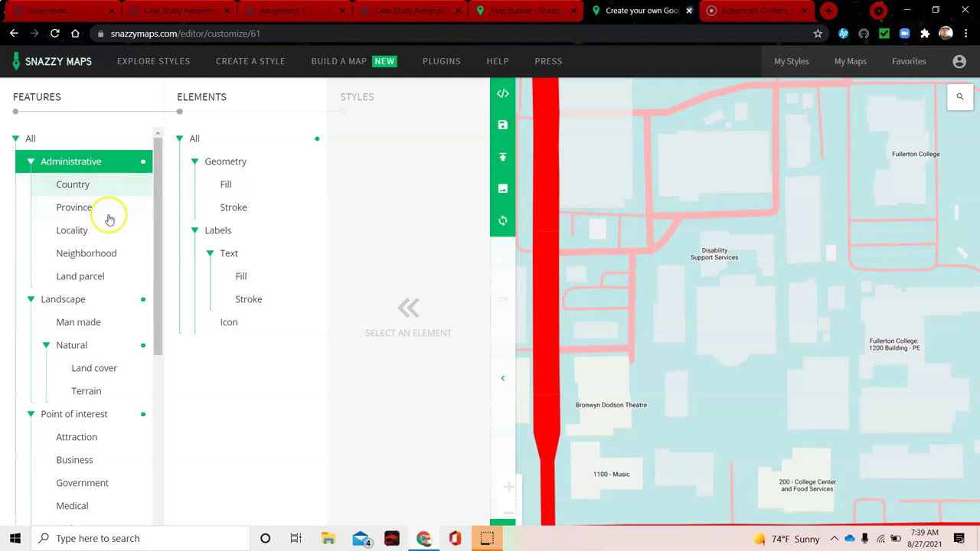
Set Visibility to Simplified for all Administrative elements.
left_click(84, 279)
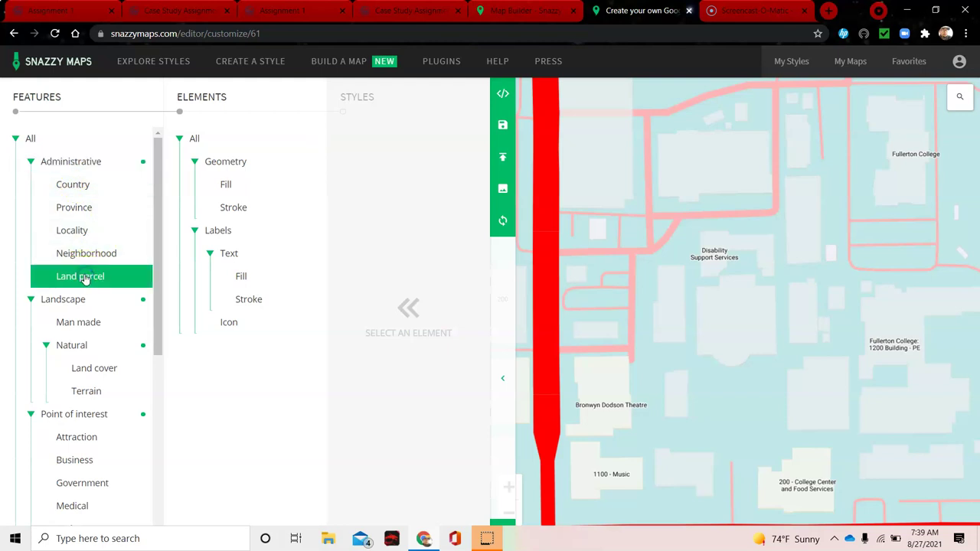
left_click(71, 159)
left_click(219, 144)
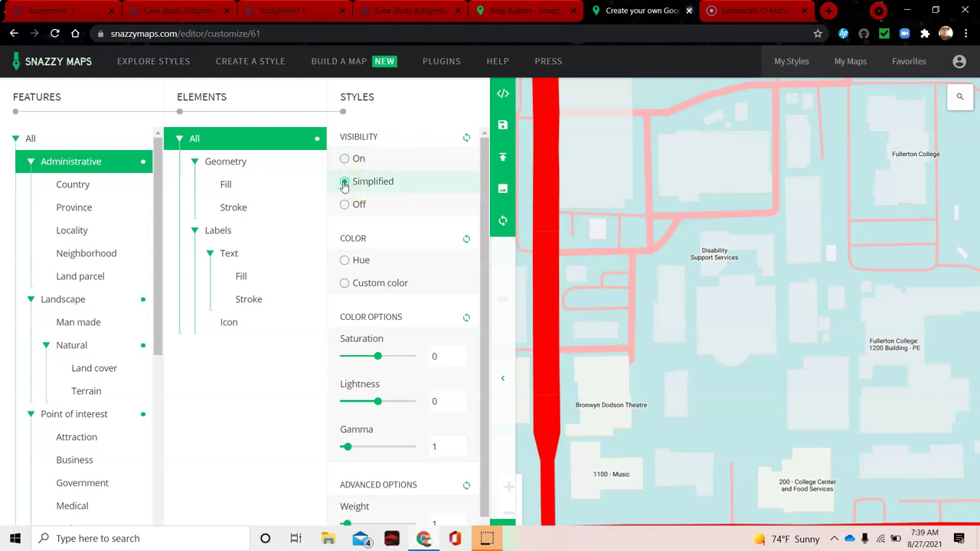
left_click(345, 161)
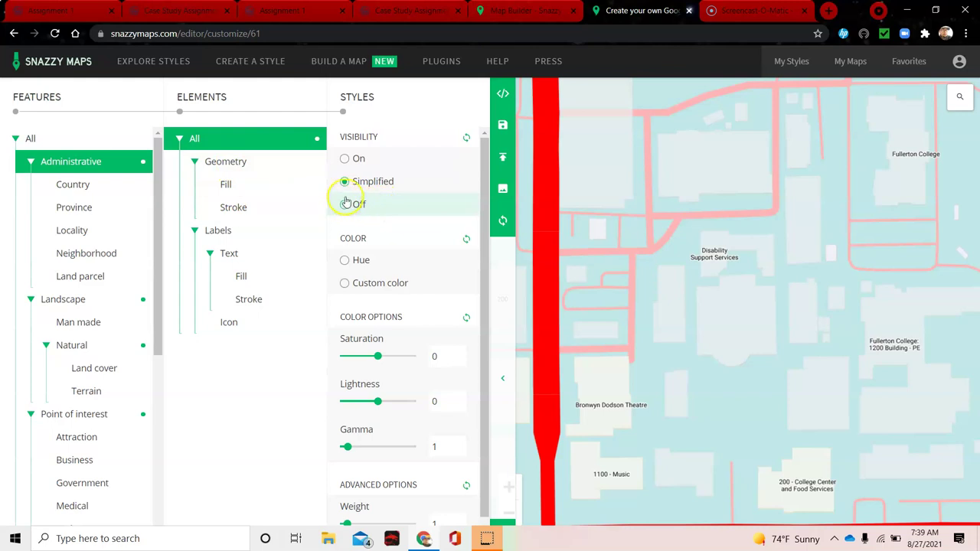
left_click(218, 230)
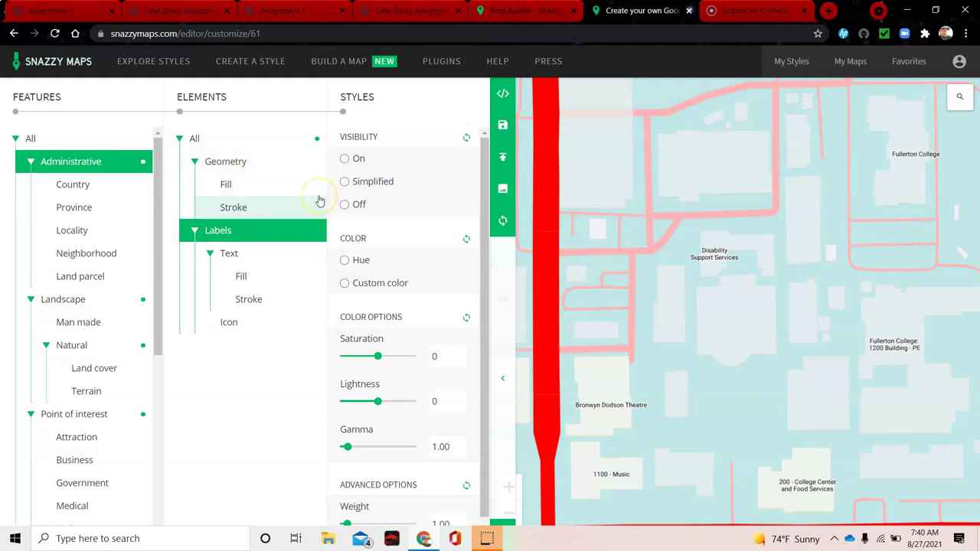
Turn Visibility On for Administrative labels and Administrative geometry.
scroll(693, 318, "down", 5)
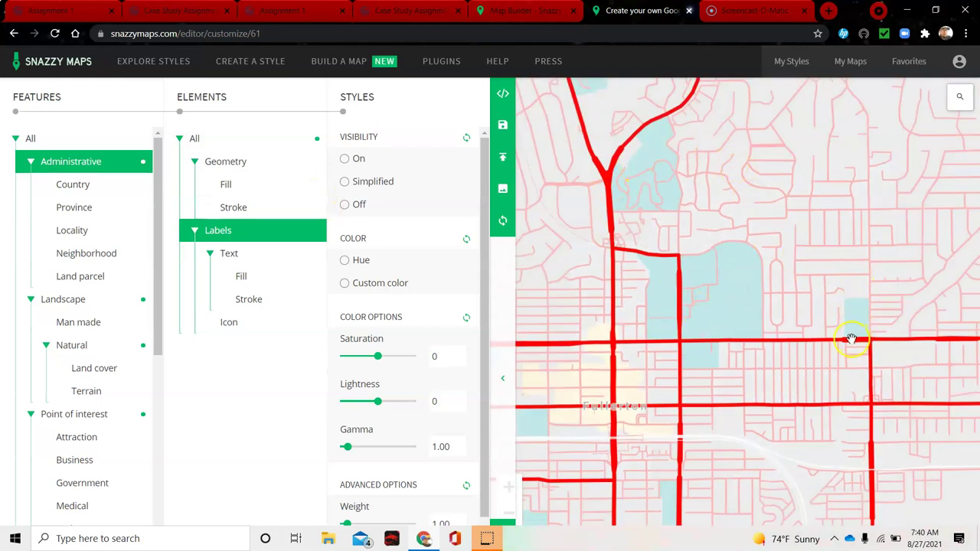
scroll(750, 306, "up", 2)
left_click_drag(691, 267, 803, 300)
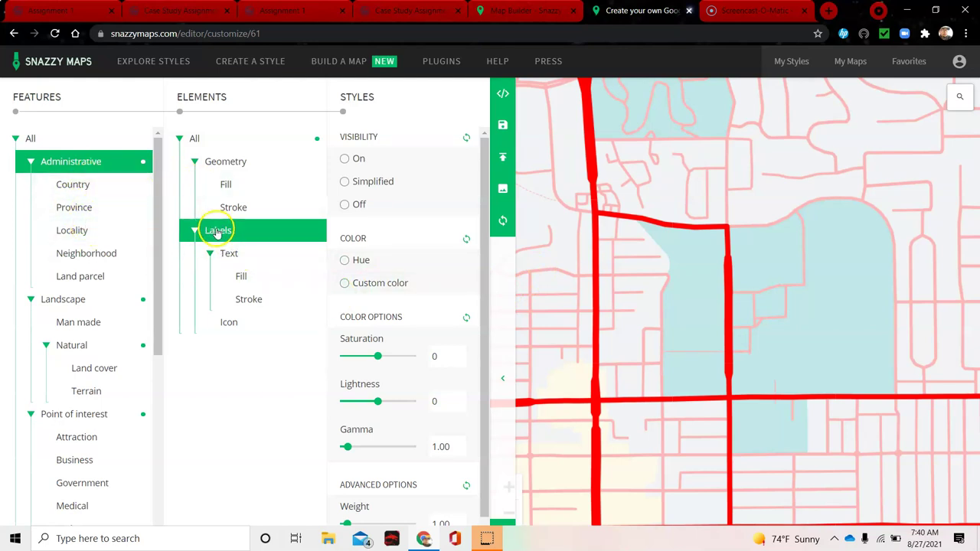
left_click(346, 160)
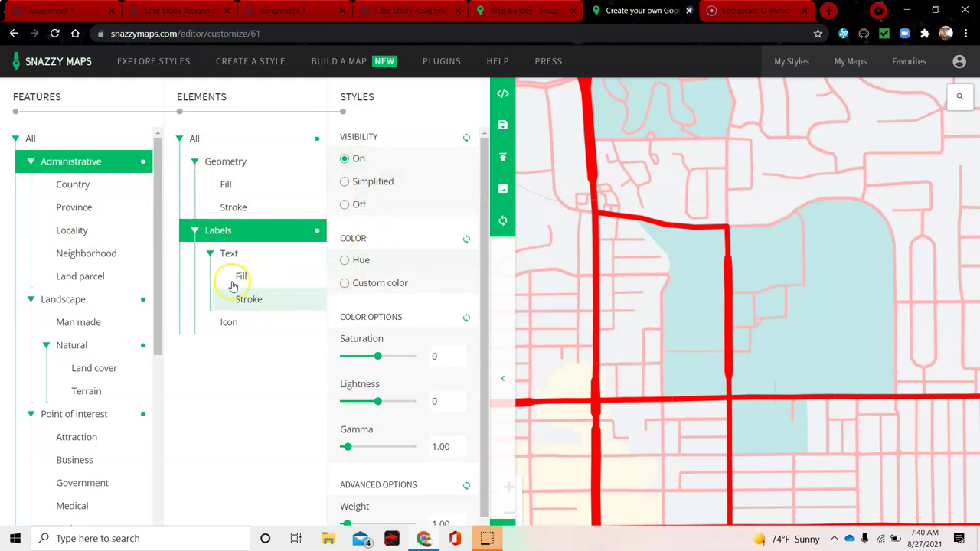
left_click(83, 162)
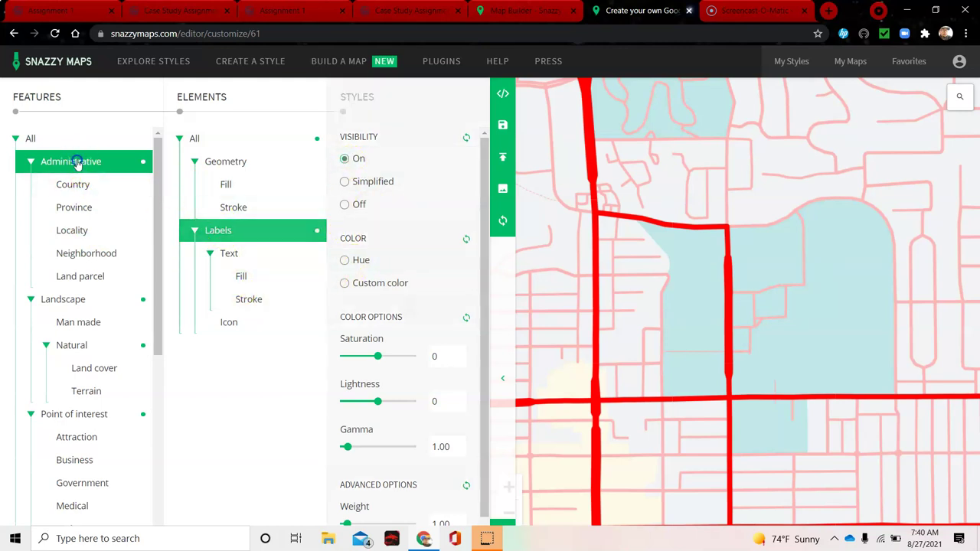
left_click(222, 161)
left_click(345, 158)
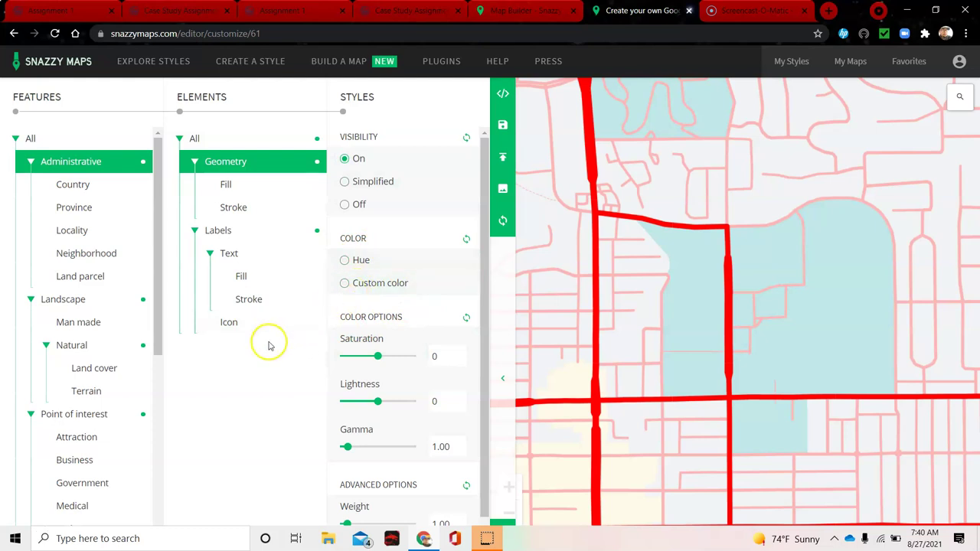
Select Land parcel and turn Visibility On for its geometry and labels.
left_click(73, 190)
left_click(79, 257)
left_click(88, 277)
left_click(213, 163)
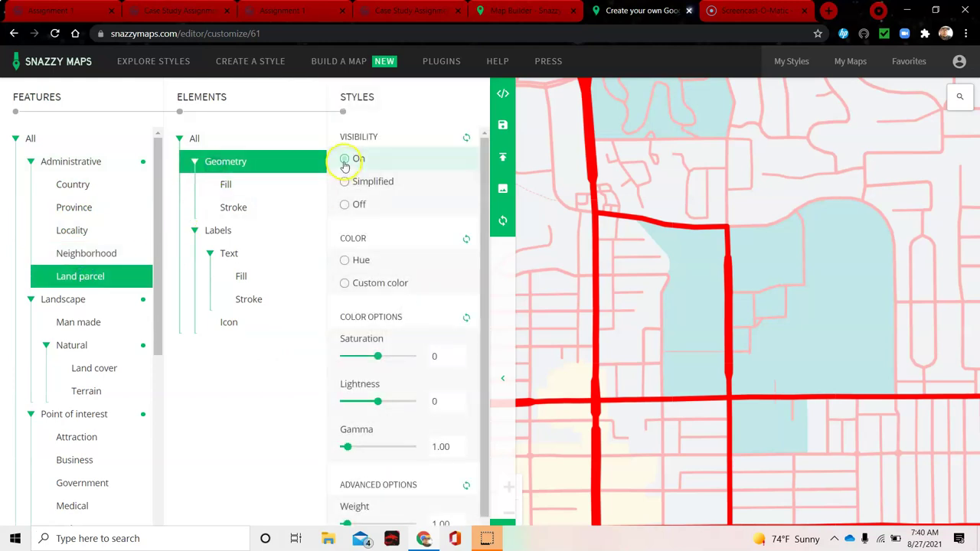
left_click(229, 251)
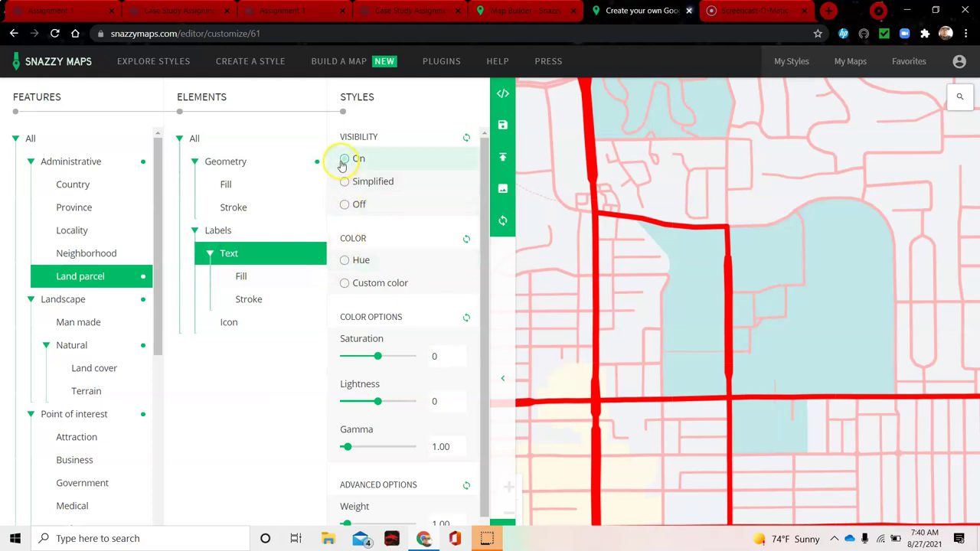
left_click(219, 229)
left_click(344, 158)
Select the Country > Labels > Text element for styling.
left_click(75, 186)
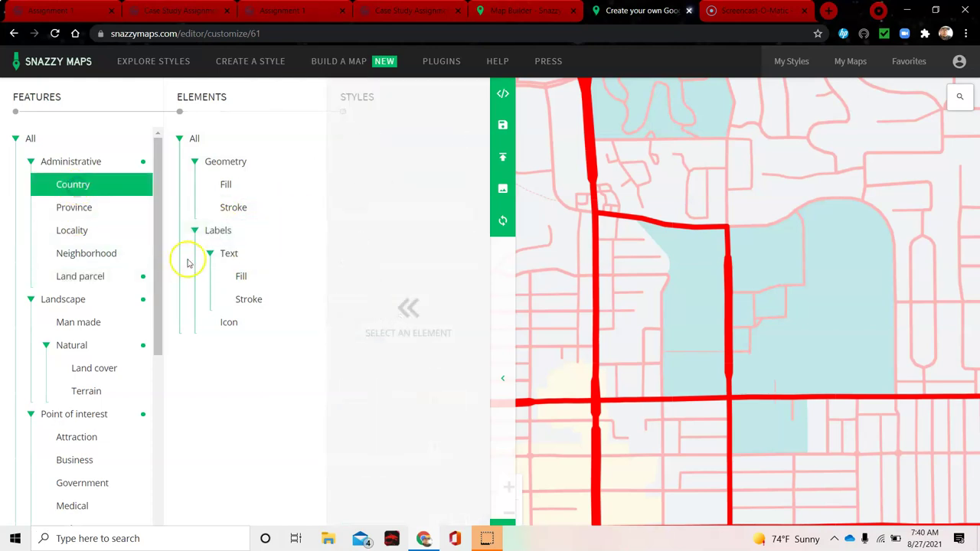
left_click(222, 239)
left_click(229, 257)
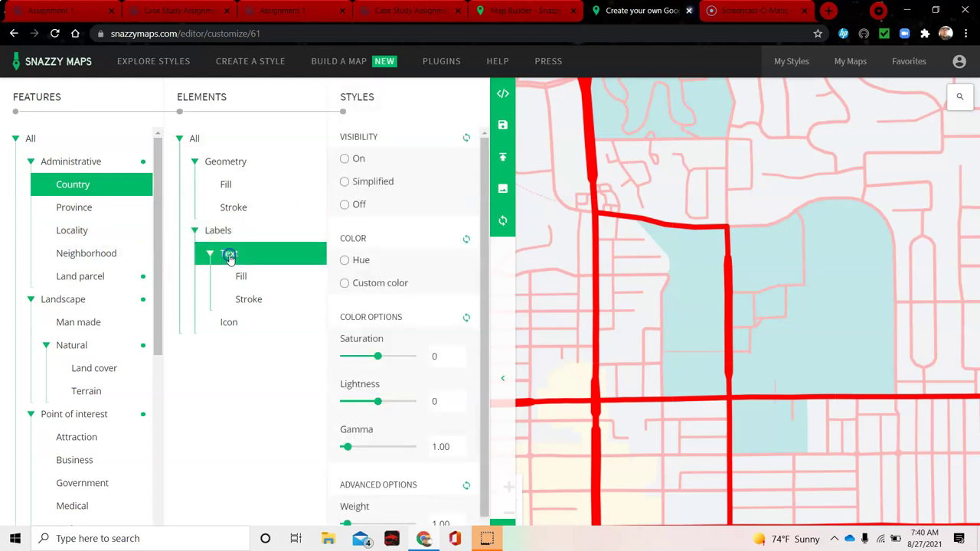
left_click(240, 277)
left_click(349, 242)
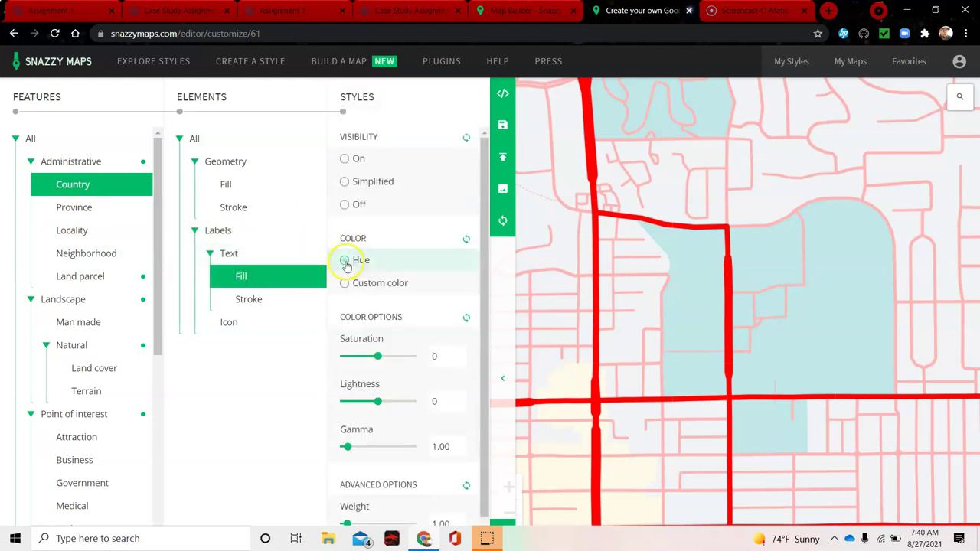
left_click(233, 259)
left_click(344, 262)
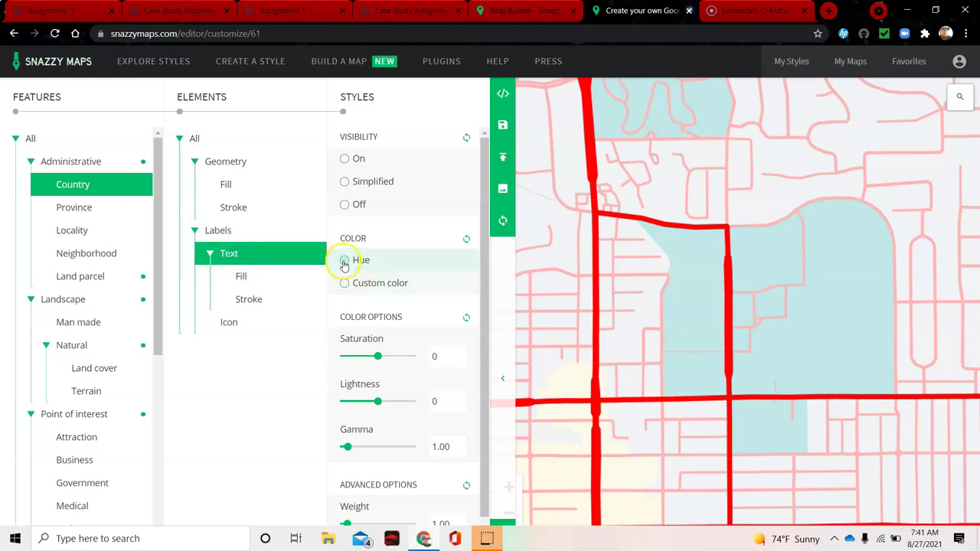
Give Country label text a custom deep blue colour, hex 1d0697.
left_click(345, 284)
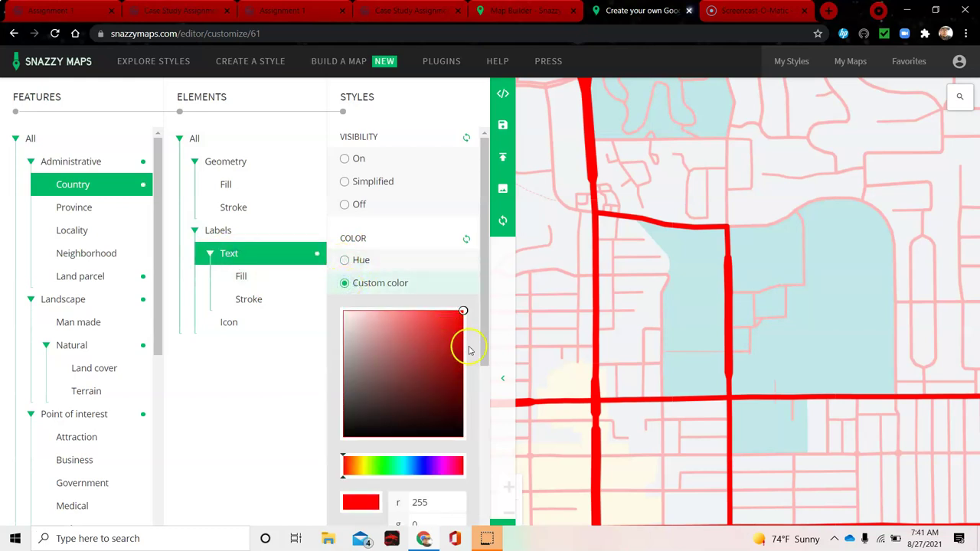
left_click(351, 432)
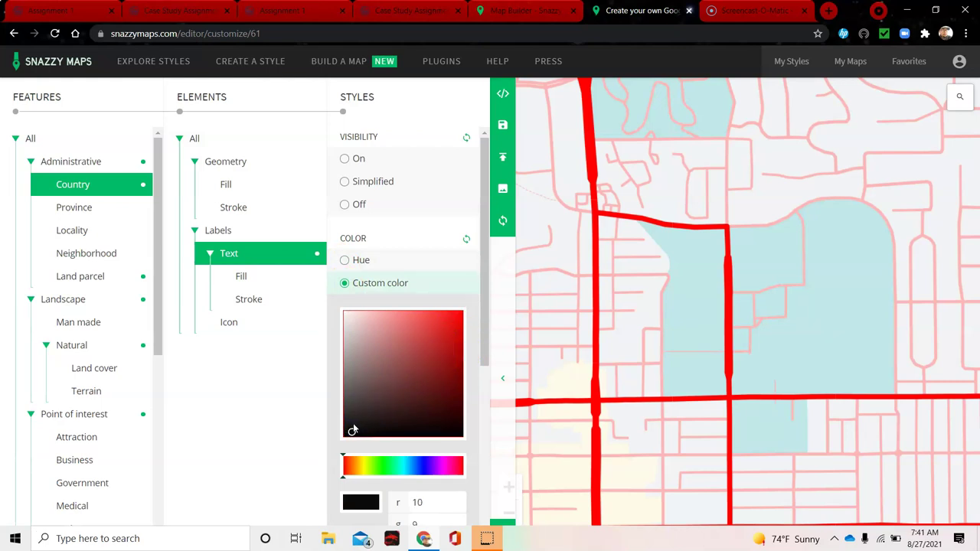
left_click(431, 412)
left_click(425, 466)
left_click_drag(455, 371, 457, 363)
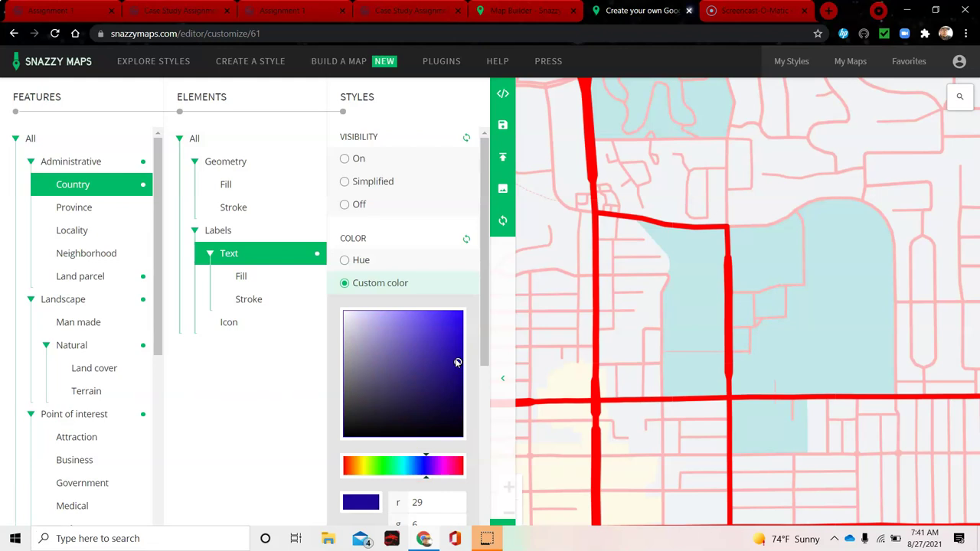
left_click_drag(485, 298, 481, 368)
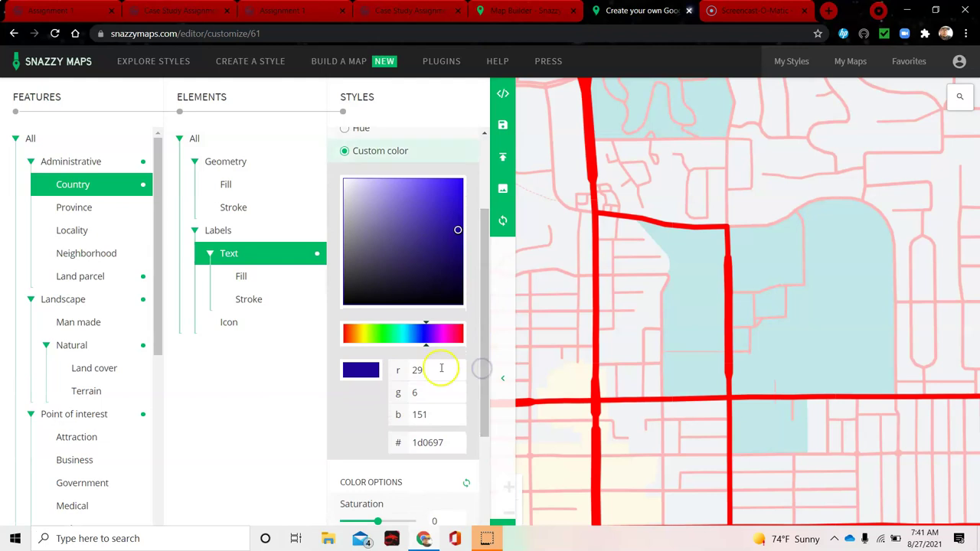
left_click_drag(452, 444, 401, 450)
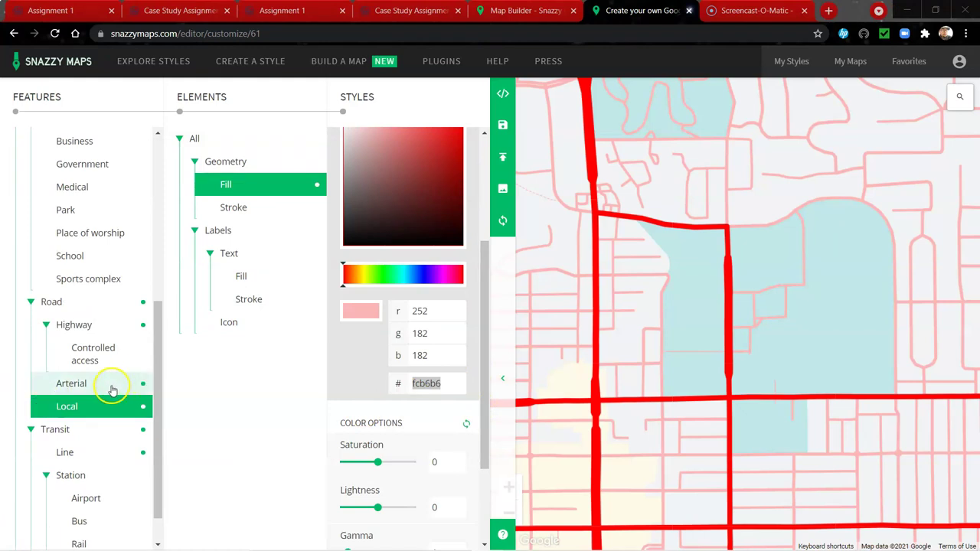
Set visibility Off for all Administrative elements, then collapse the Administrative group.
scroll(111, 389, "up", 2)
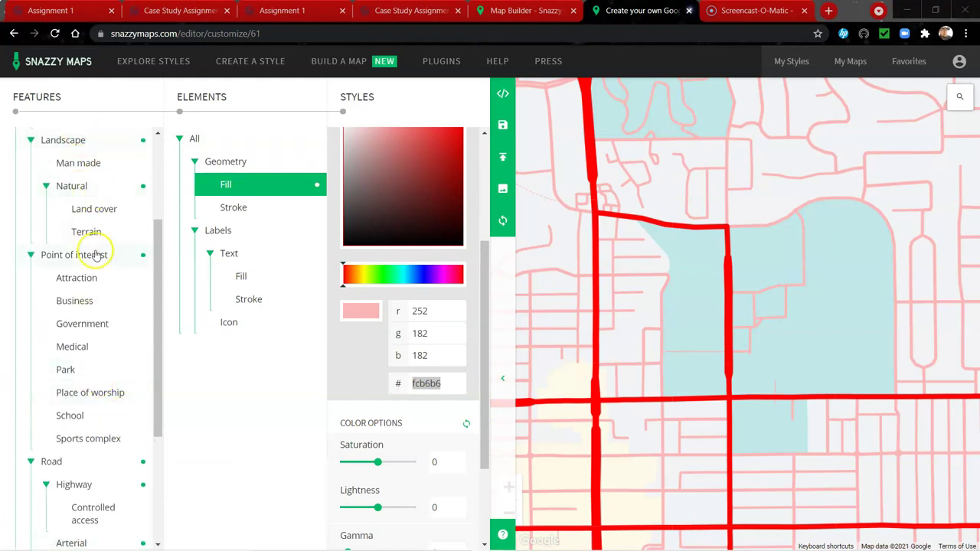
scroll(96, 257, "up", 4)
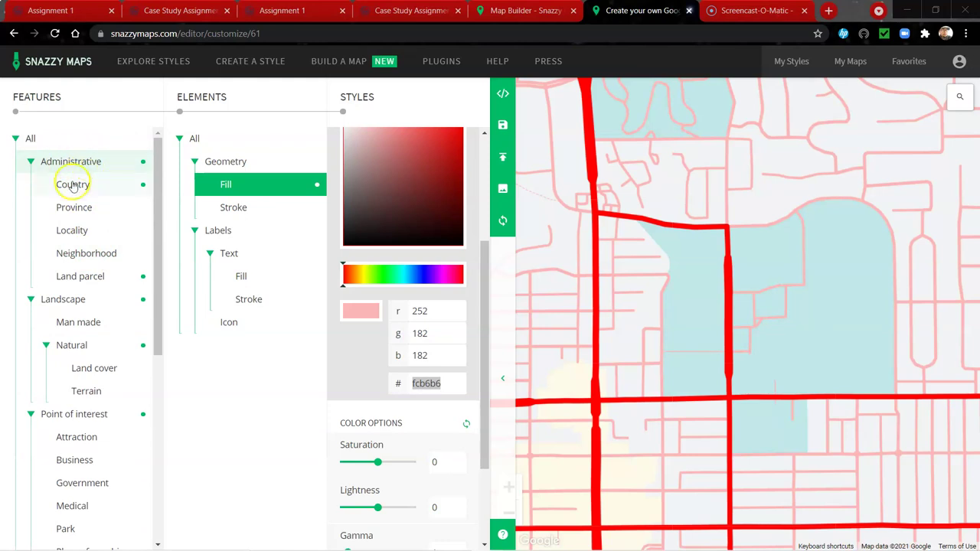
left_click(69, 163)
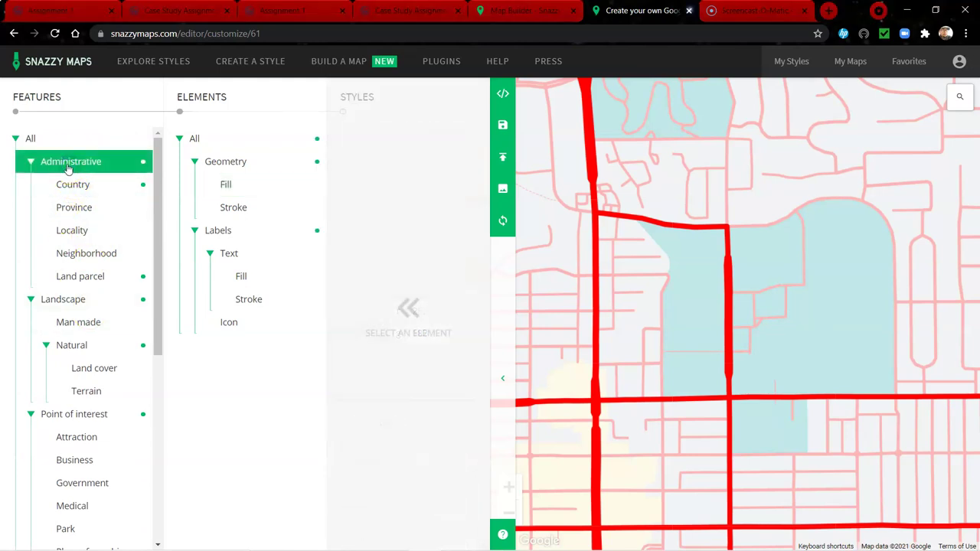
left_click(196, 142)
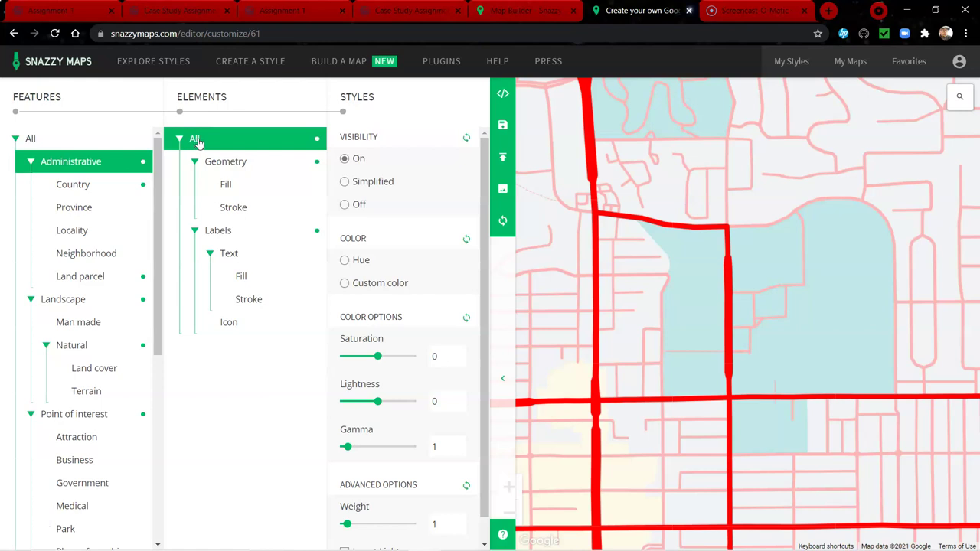
left_click(344, 205)
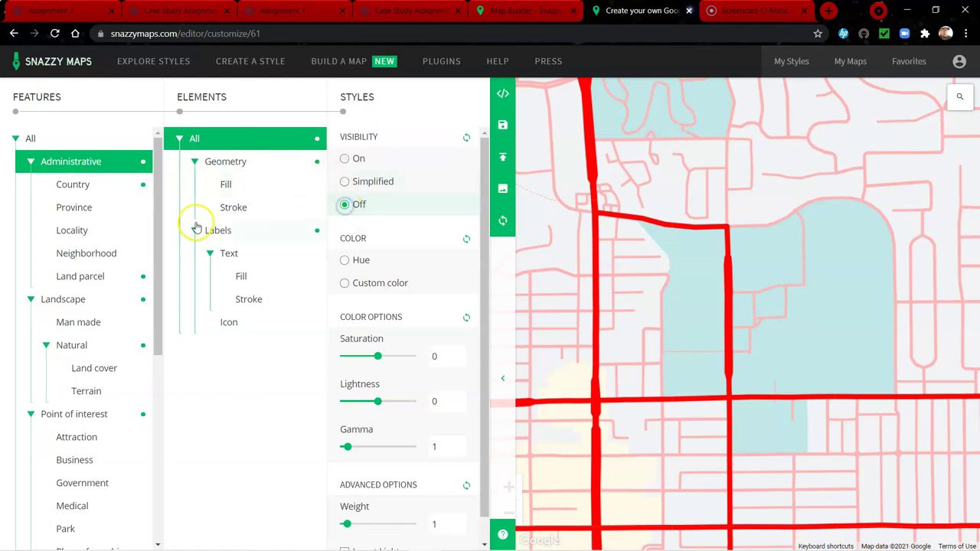
left_click(31, 162)
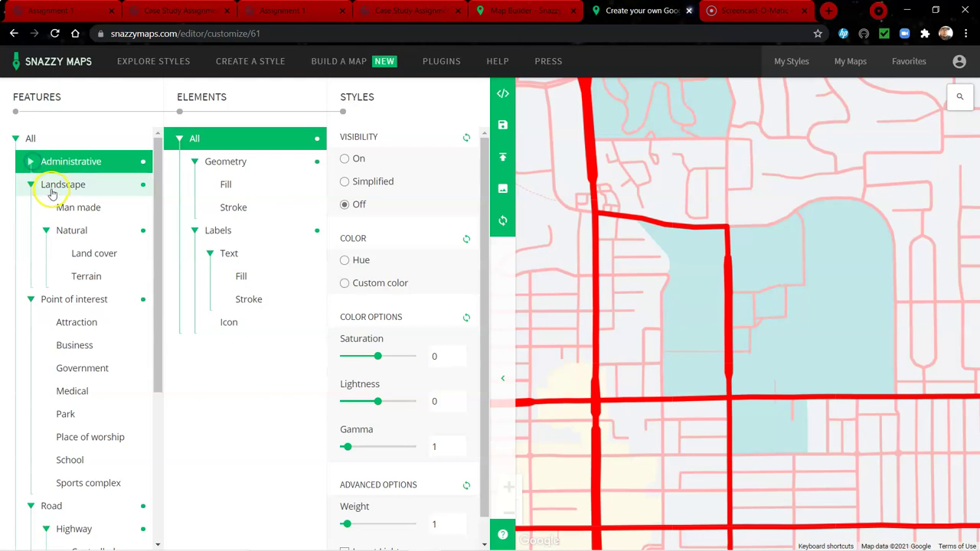
Turn Landscape labels visibility Off and pan the map to confirm the names are gone.
left_click(52, 190)
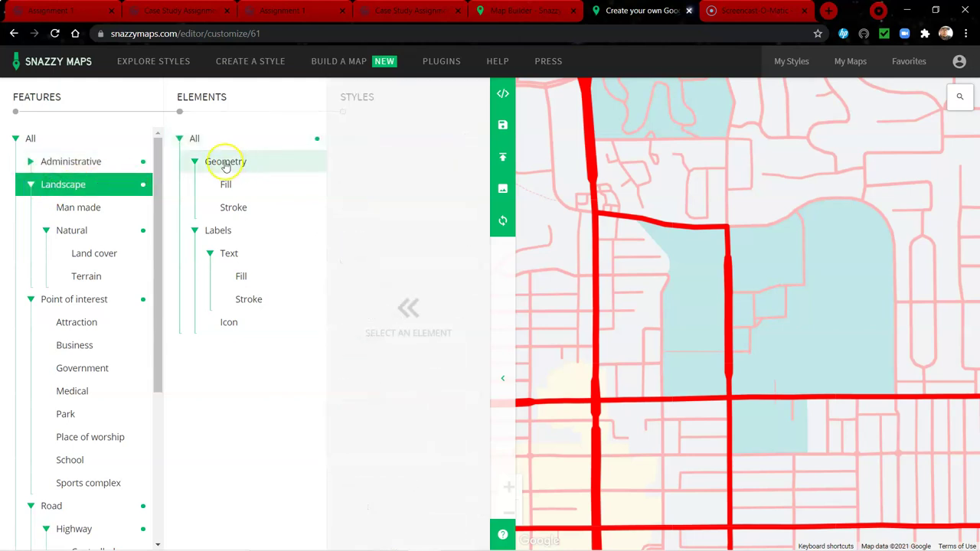
left_click(193, 138)
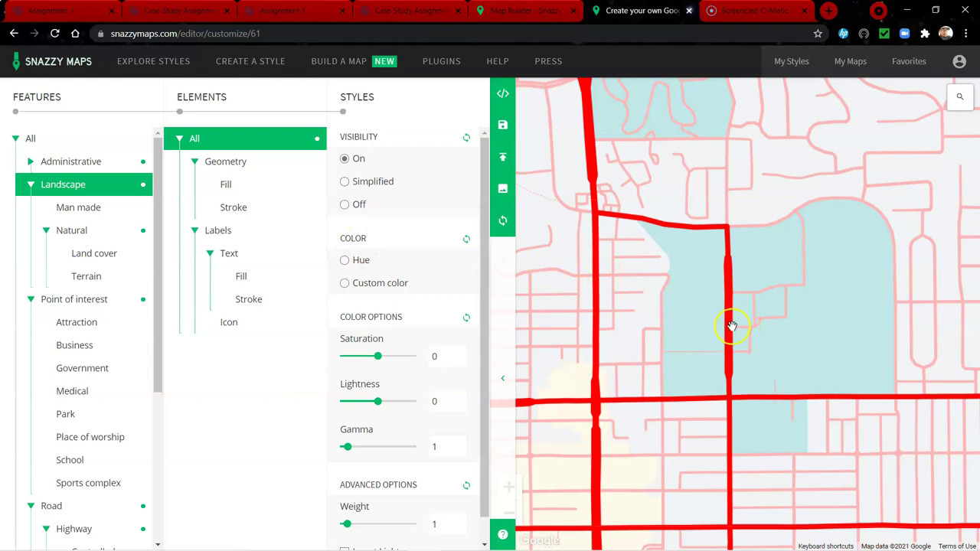
scroll(732, 327, "up", 3)
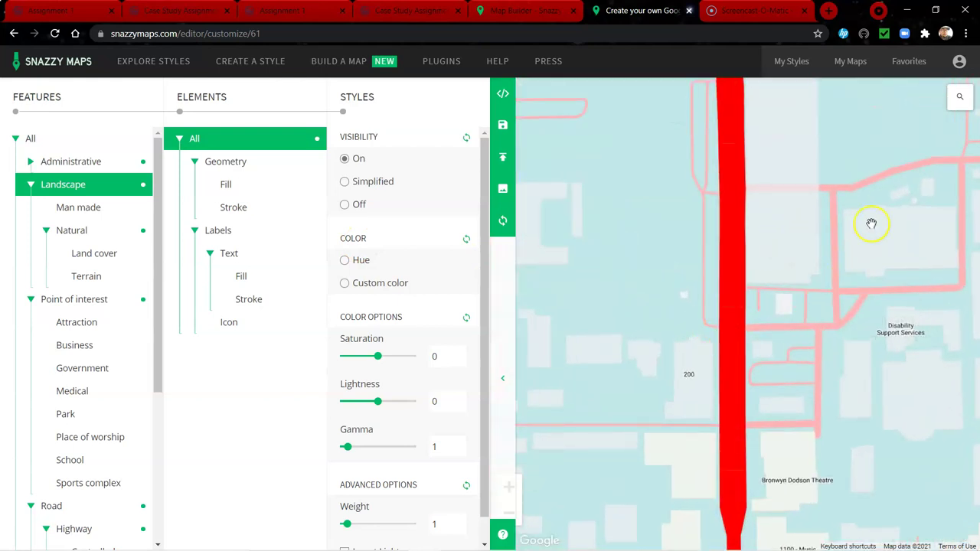
scroll(774, 314, "down", 2)
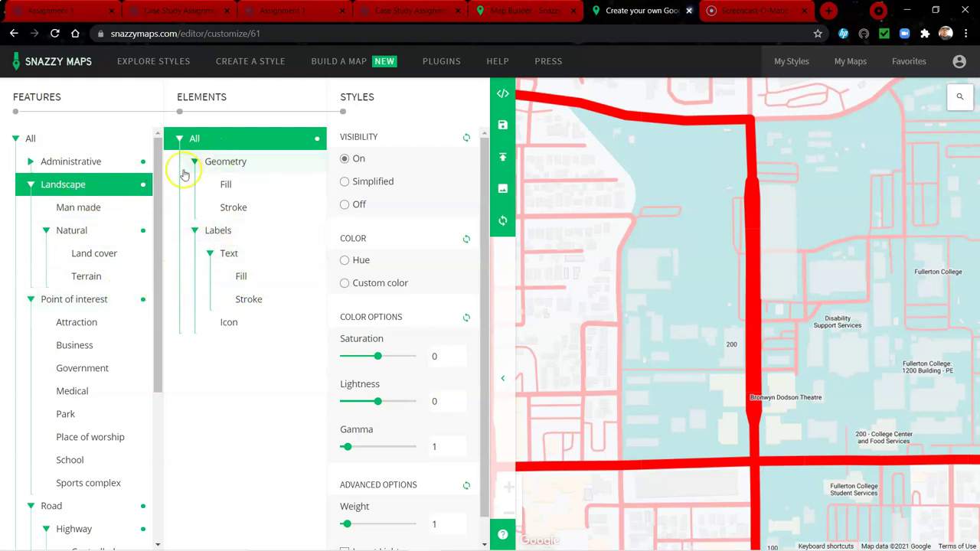
left_click(218, 232)
left_click(344, 204)
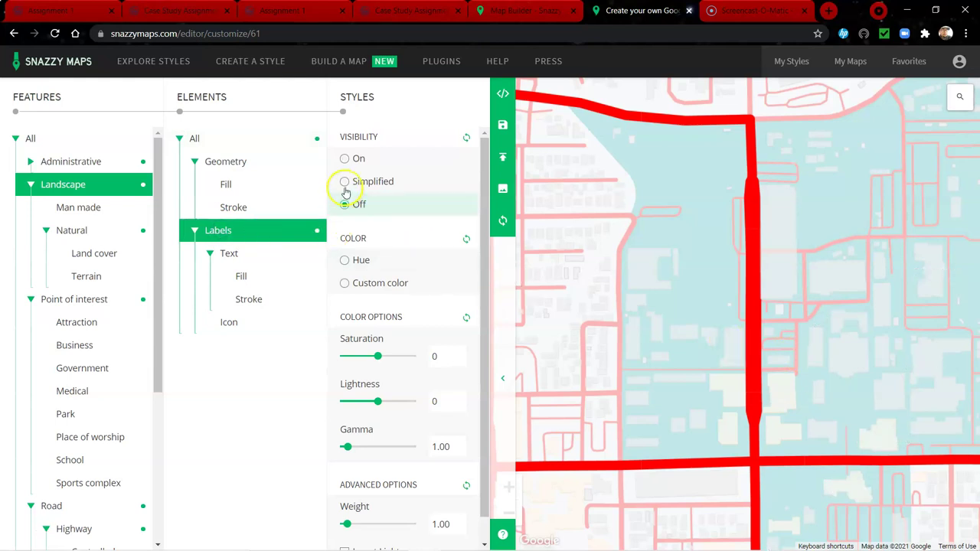
scroll(832, 388, "up", 2)
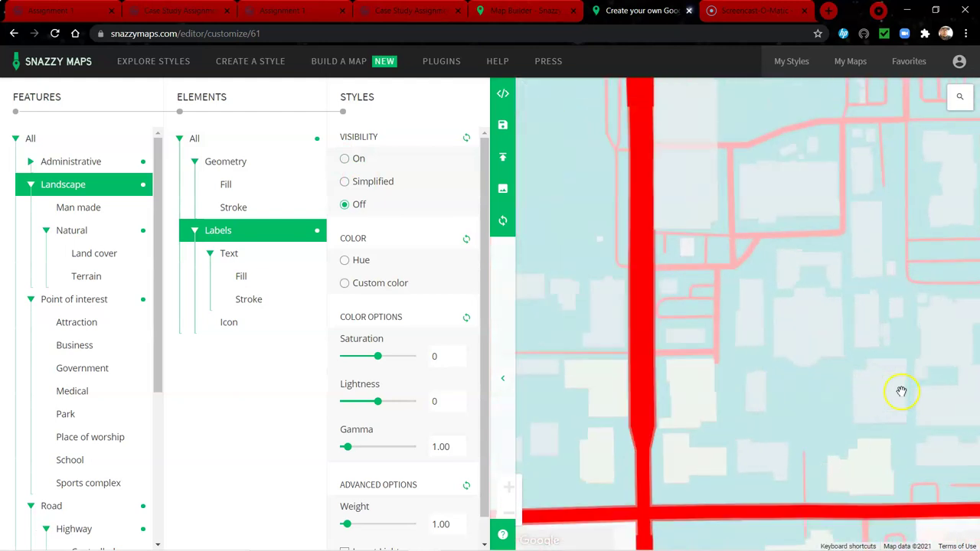
left_click_drag(821, 362, 796, 365)
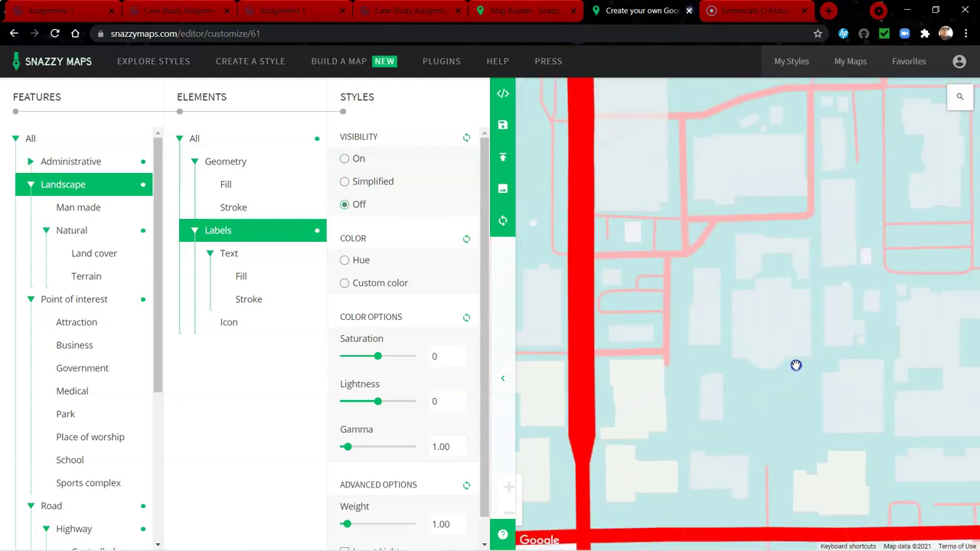
Collapse Landscape and set Point of interest attraction icons visibility to On.
left_click(31, 185)
left_click(31, 210)
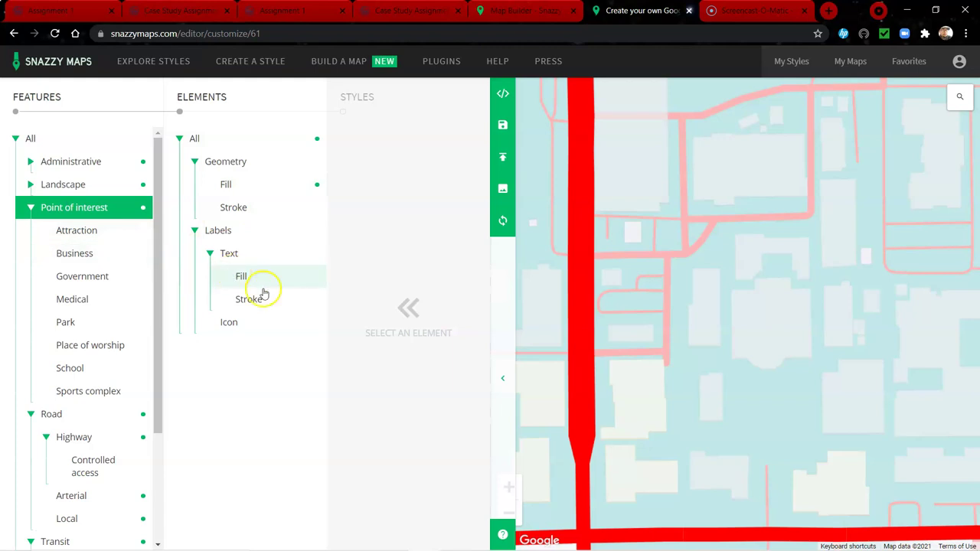
scroll(686, 387, "down", 1)
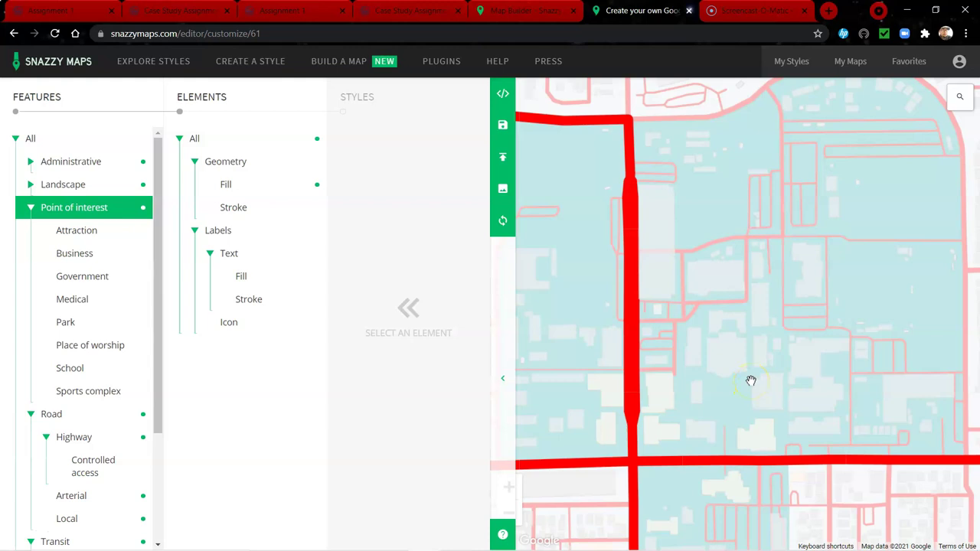
left_click(82, 233)
left_click(230, 322)
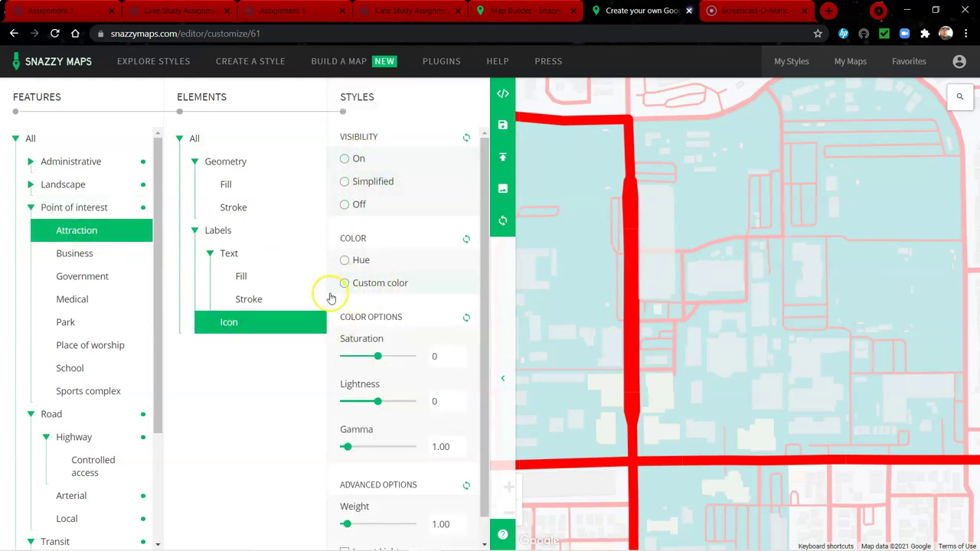
left_click(346, 159)
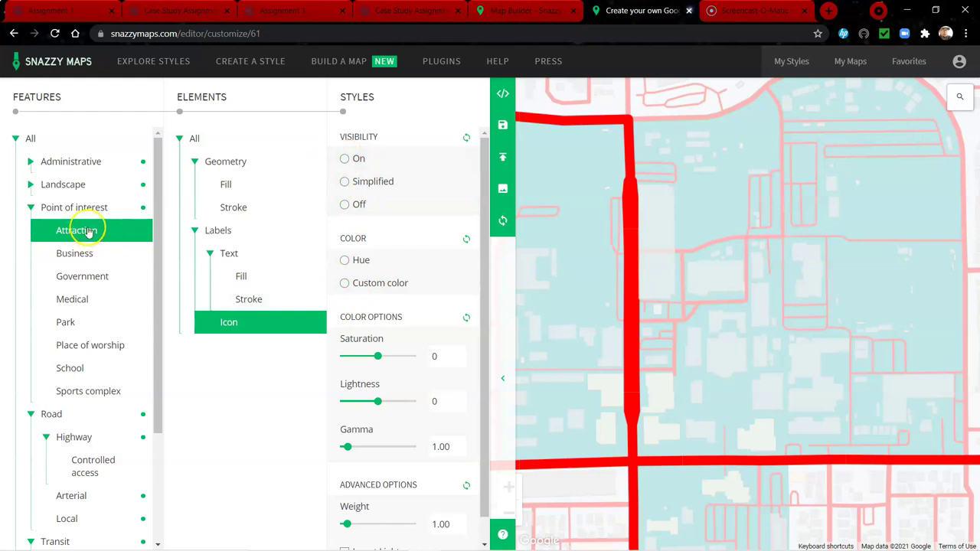
Set visibility Off for all Point of interest elements and collapse the group.
left_click(53, 209)
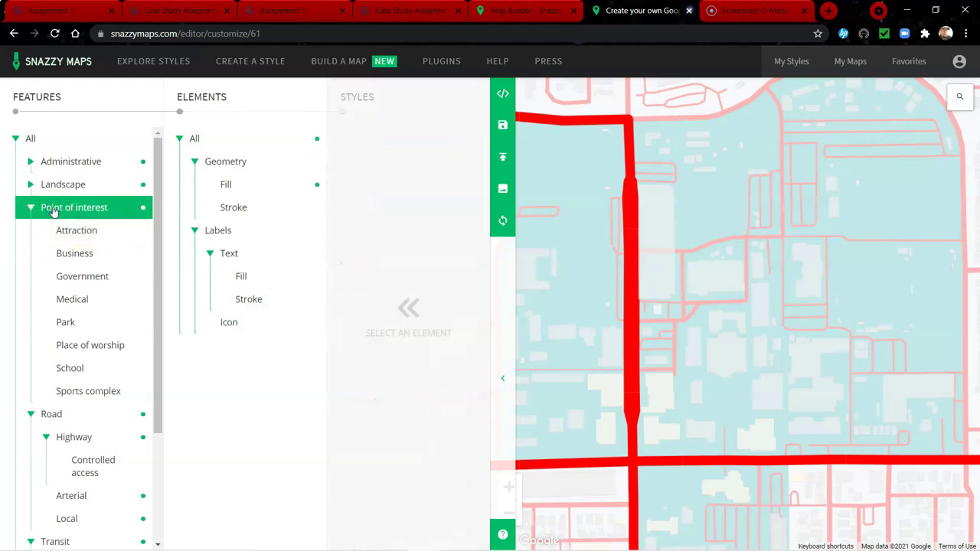
left_click(191, 139)
left_click(346, 160)
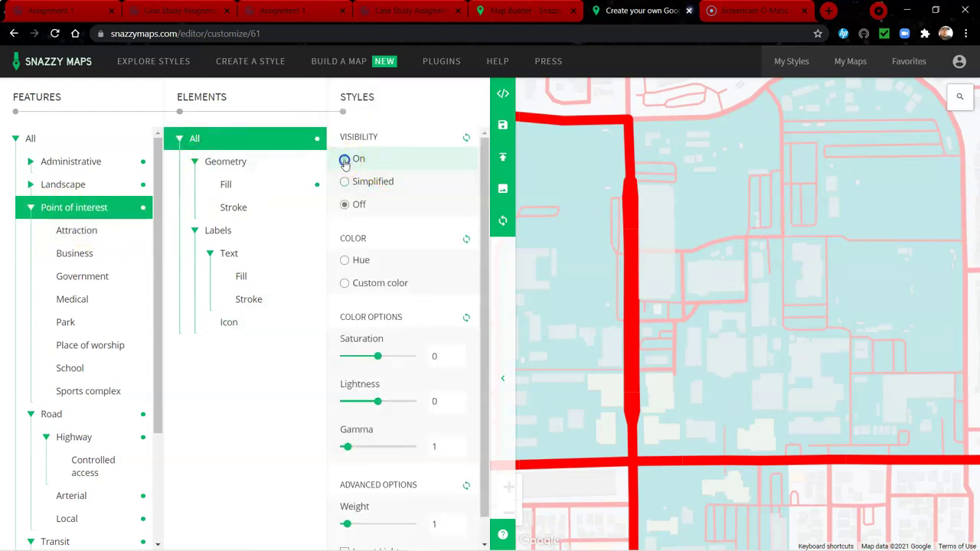
left_click(345, 207)
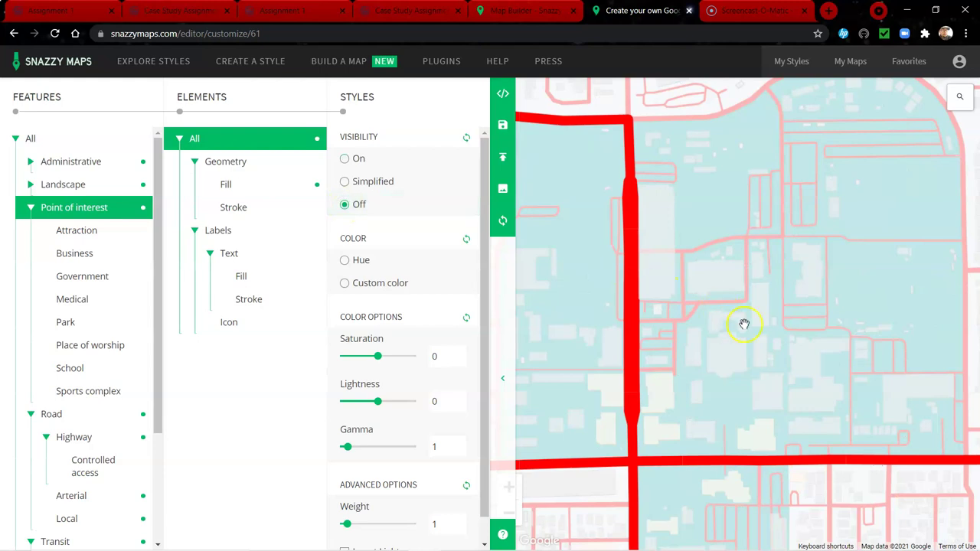
left_click(31, 207)
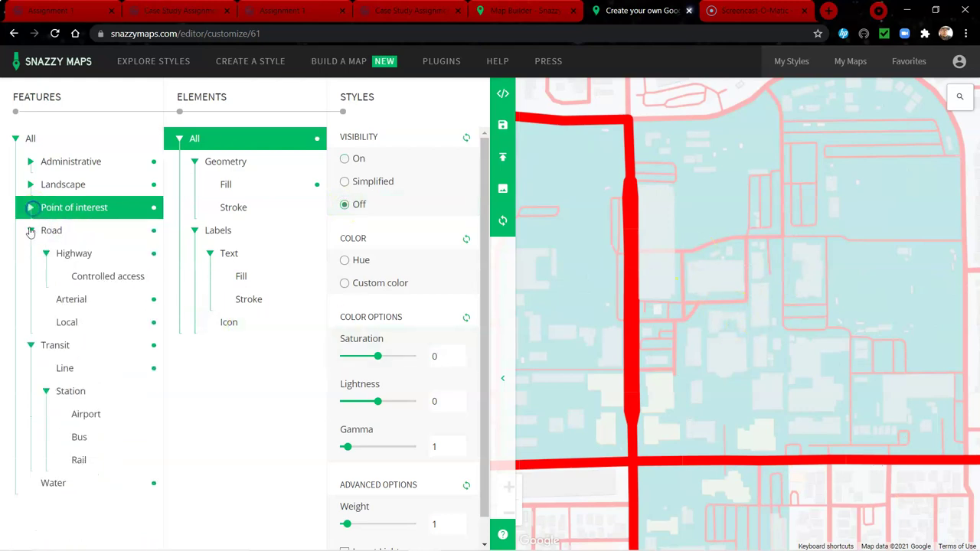
Give the highway geometry fill custom colour 3105fa and copy its hex value to Word.
left_click(73, 256)
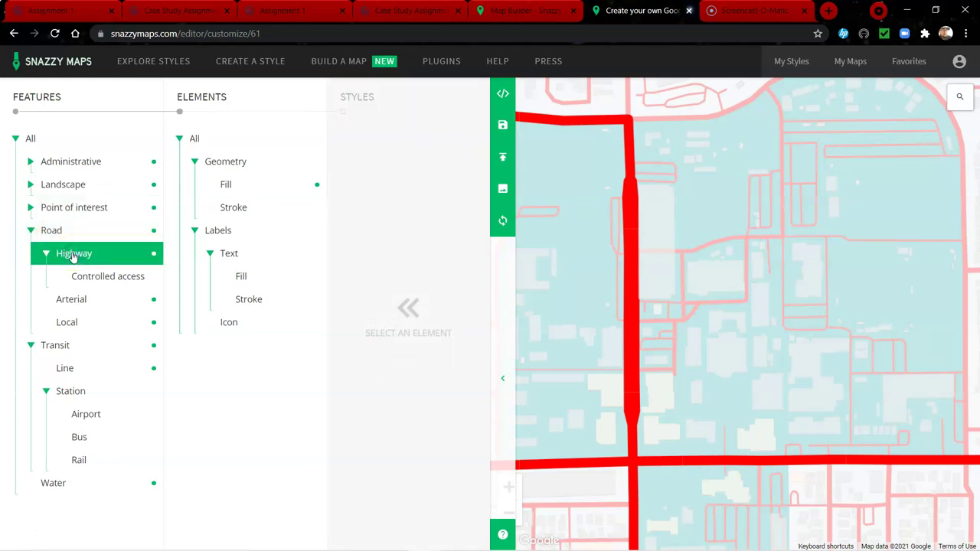
left_click(221, 186)
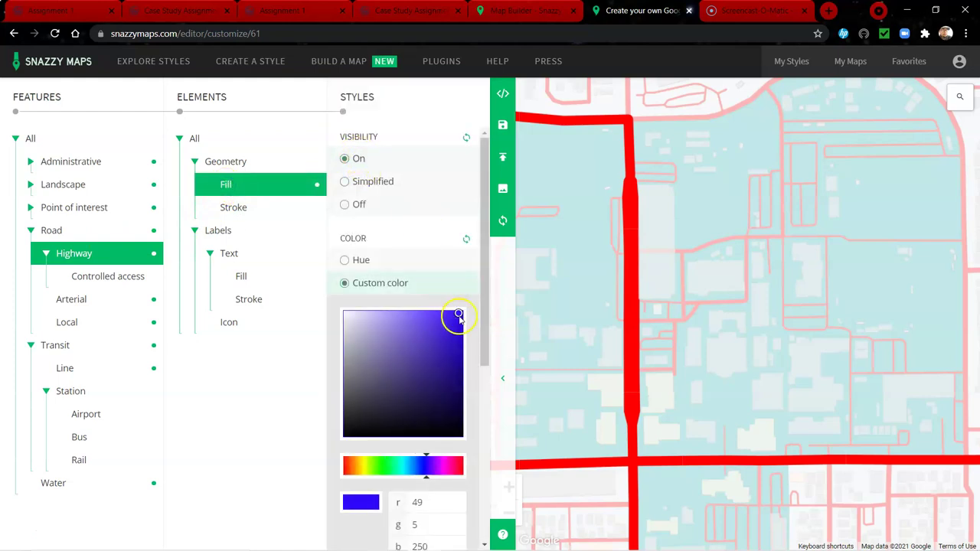
scroll(477, 328, "down", 3)
left_click_drag(446, 402, 392, 402)
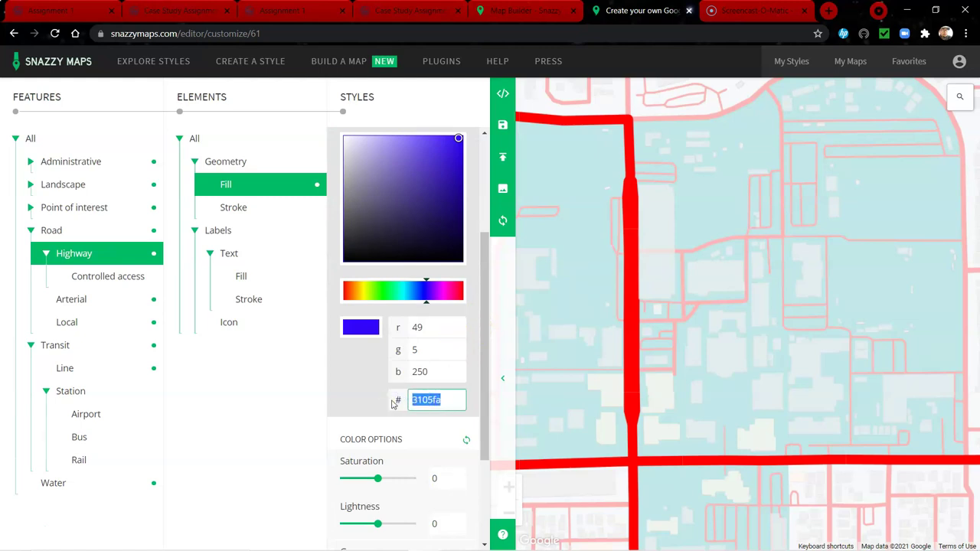
key("alt+Tab")
key("alt+Tab")
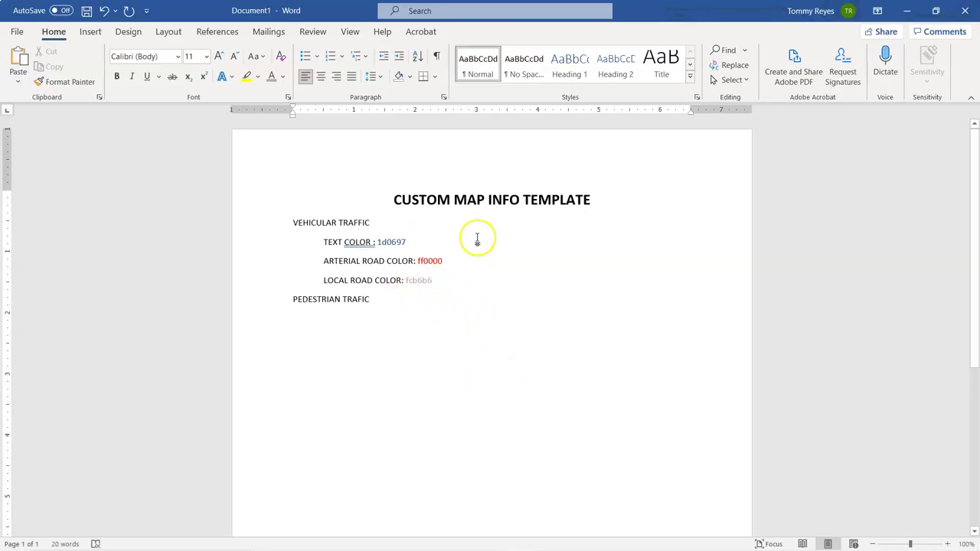
Add a blue 'HIGHWAY COLOR: 3105fa' line below TEXT COLOR in the Word template.
key("Return")
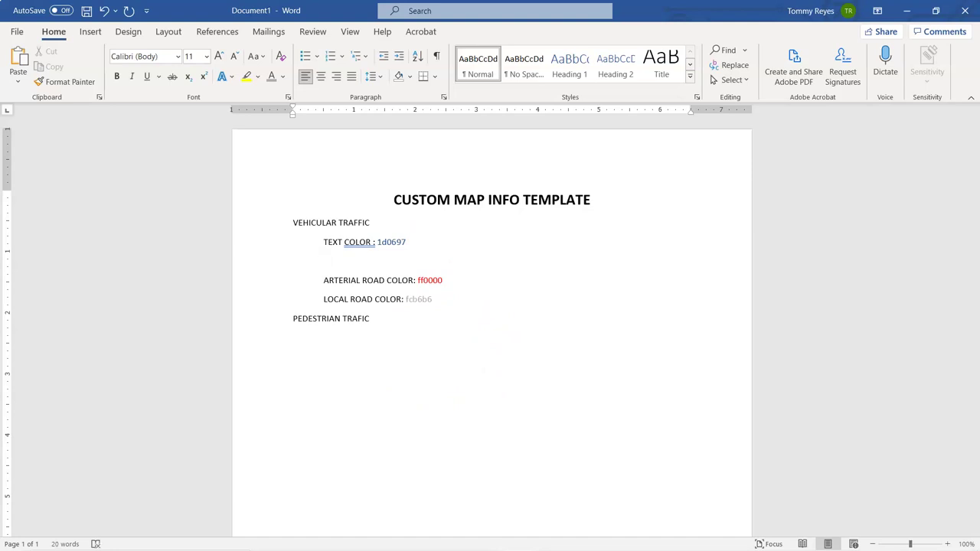
left_click(282, 76)
left_click(282, 94)
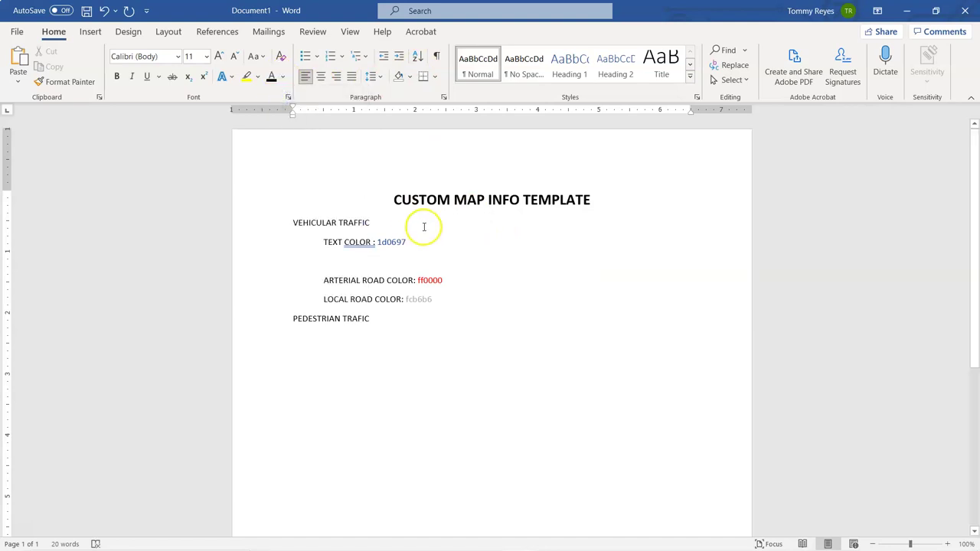
type("HIGHWAY COLOR: 3105fa")
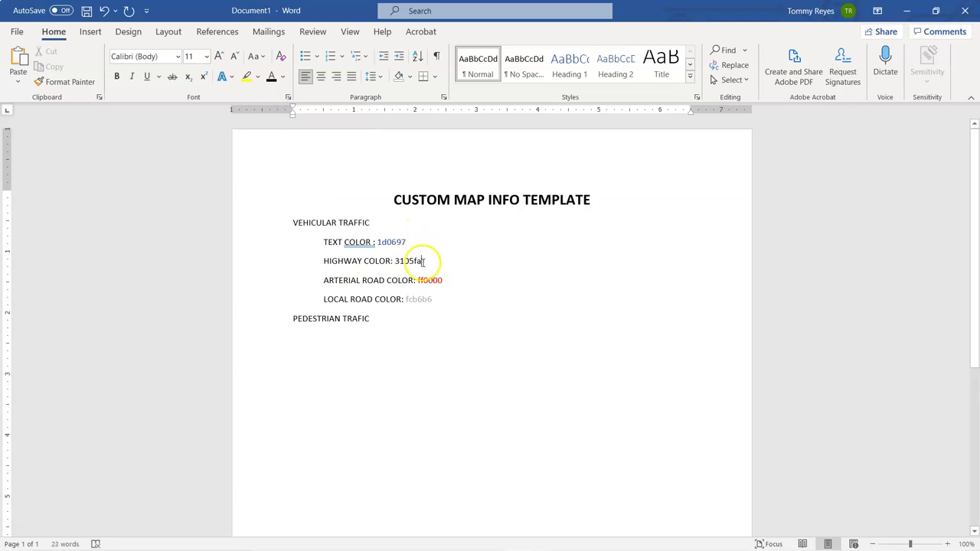
left_click_drag(422, 261, 396, 261)
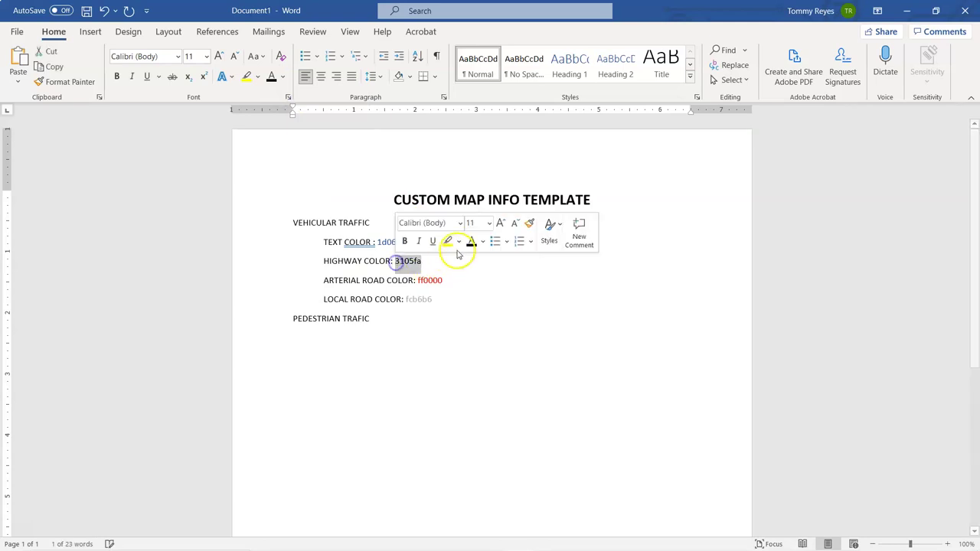
left_click(483, 241)
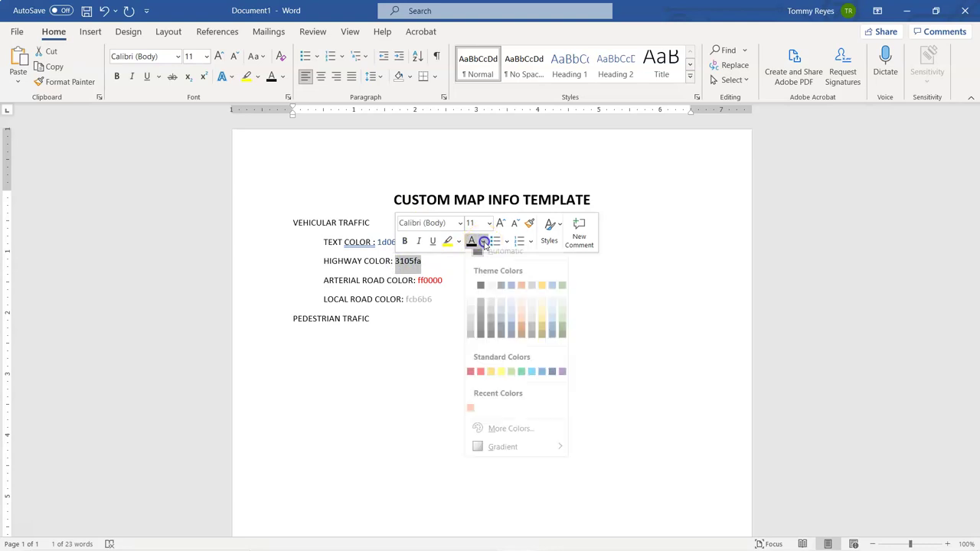
left_click(499, 323)
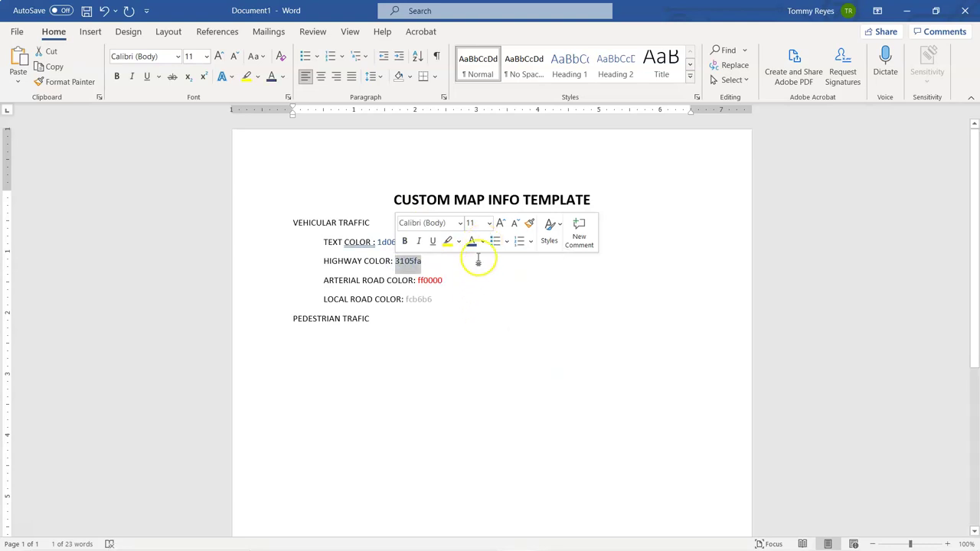
left_click(444, 265)
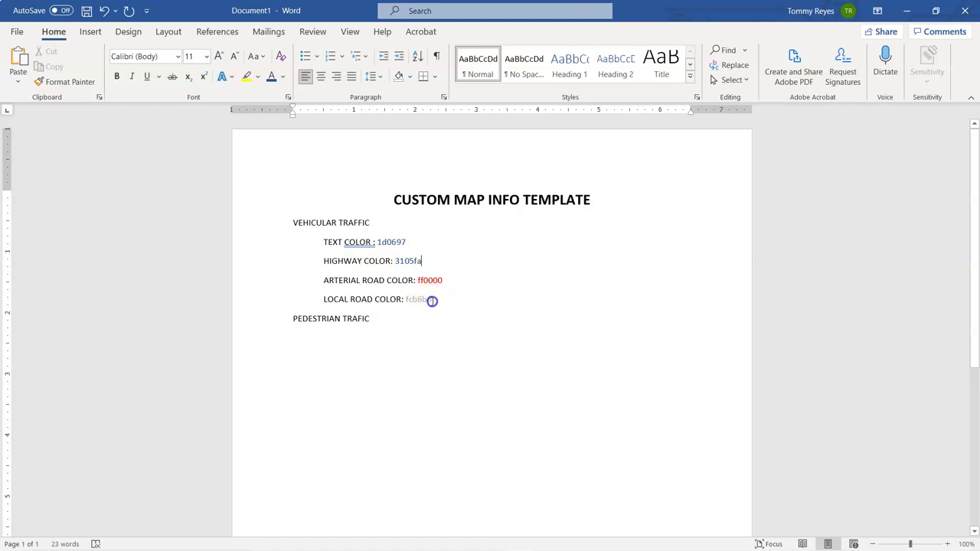
left_click_drag(431, 299, 404, 300)
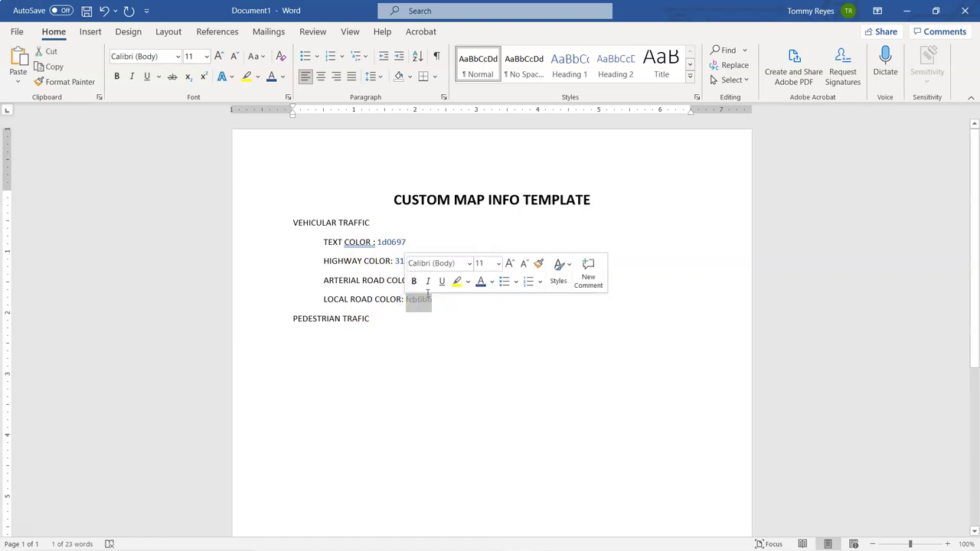
key("alt+Tab")
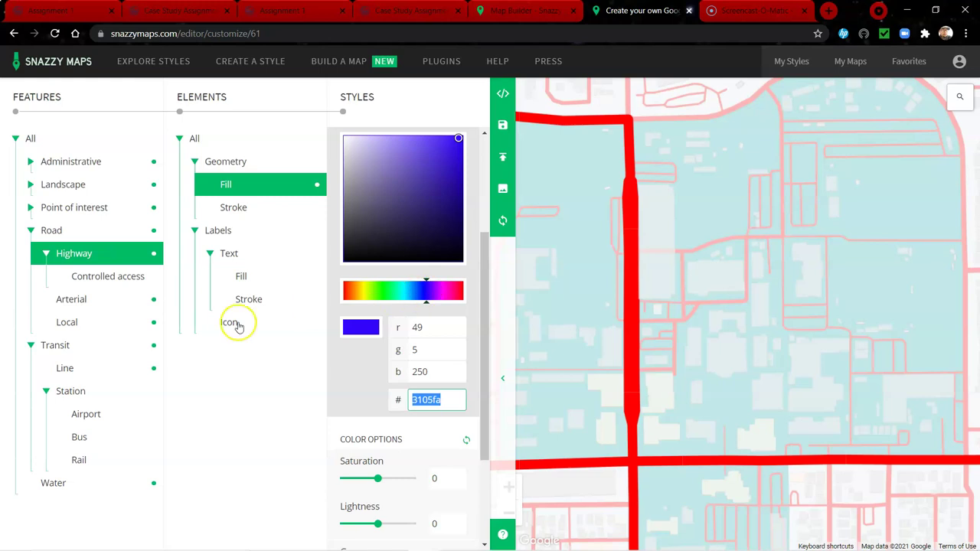
Select Road > Arterial, then zoom out and back in to check red arterials and blue highways.
left_click(84, 324)
left_click(87, 299)
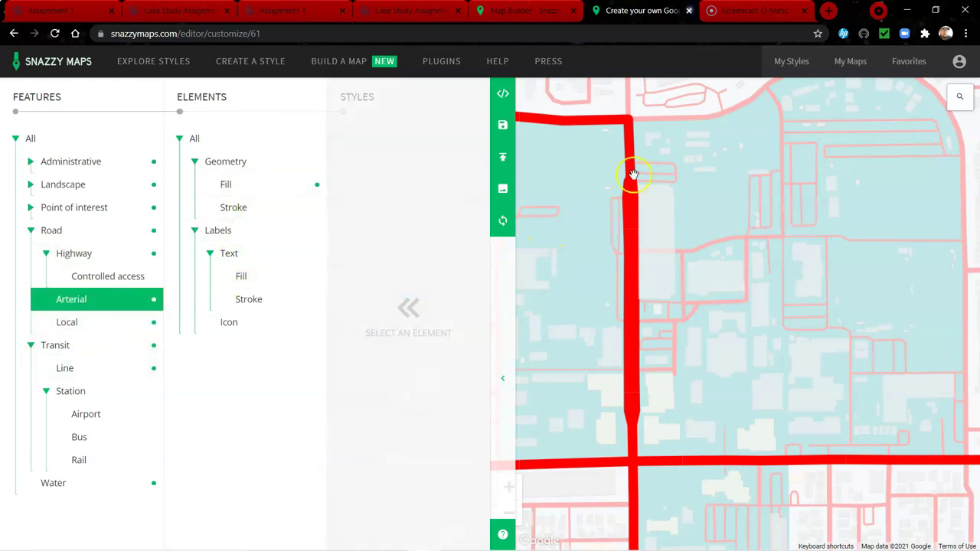
scroll(643, 175, "down", 3)
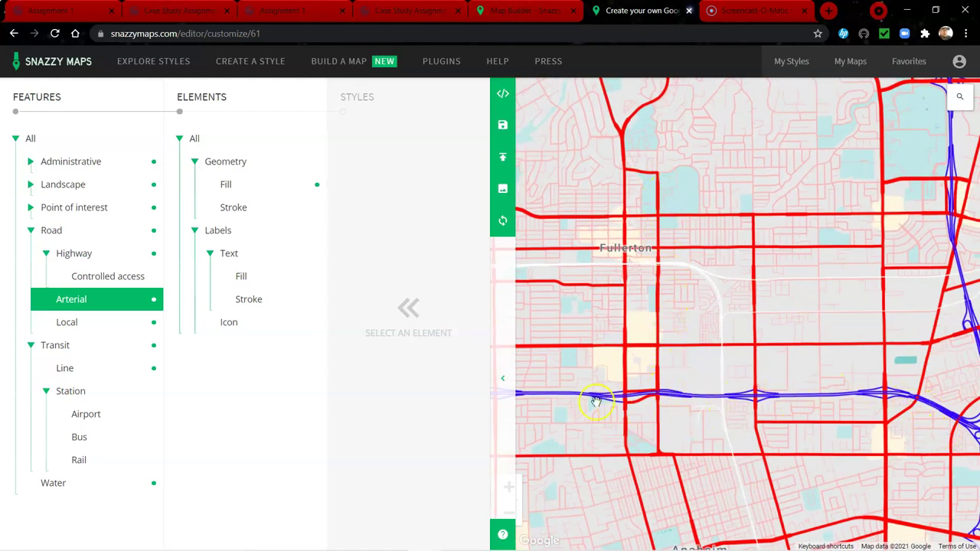
scroll(687, 222, "up", 2)
scroll(685, 234, "down", 3)
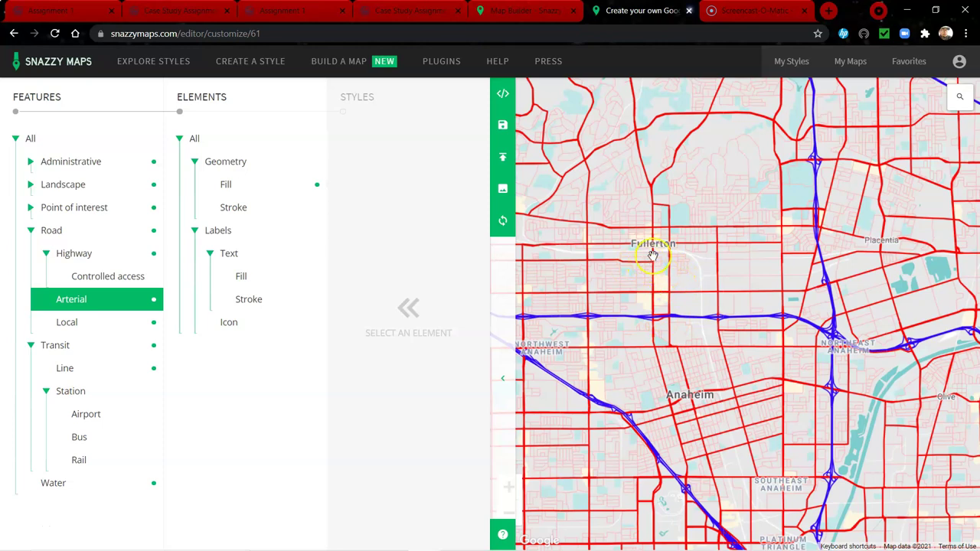
double_click(620, 175)
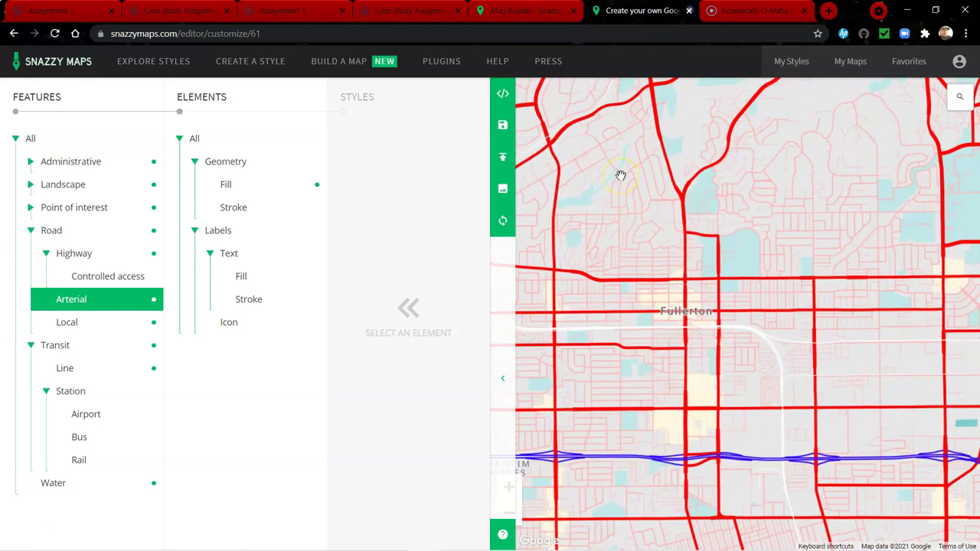
double_click(625, 182)
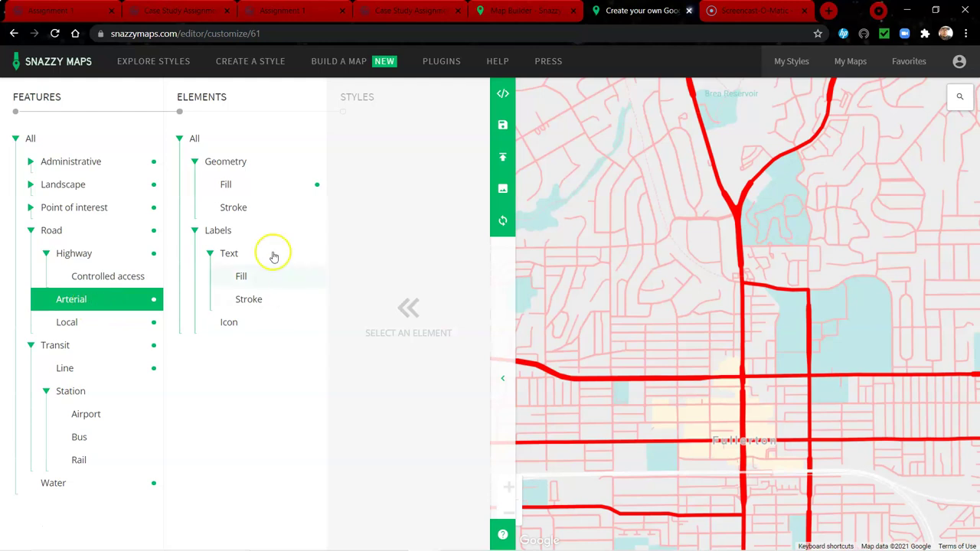
Lighten the arterial fill to light red and turn local road fill light grey (210,210,210).
left_click(228, 186)
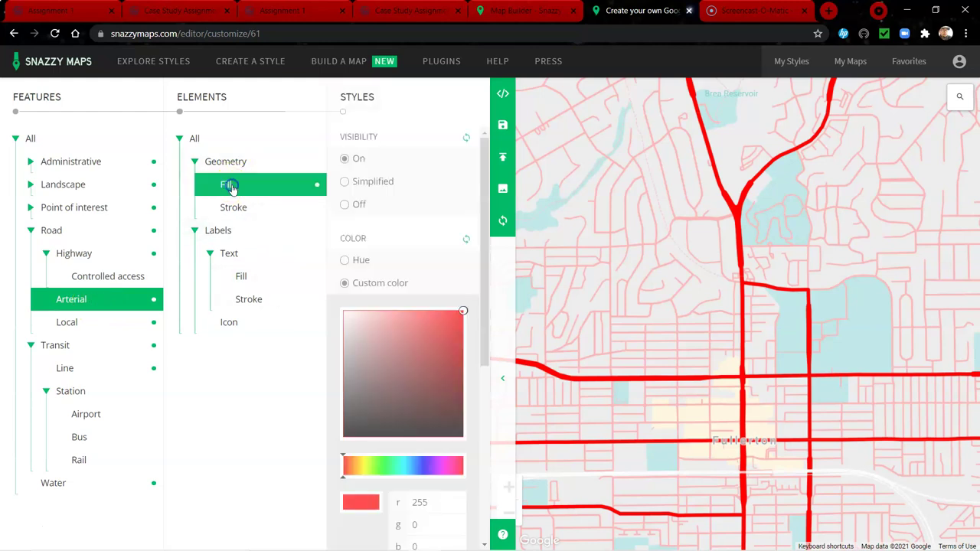
left_click_drag(463, 314, 399, 310)
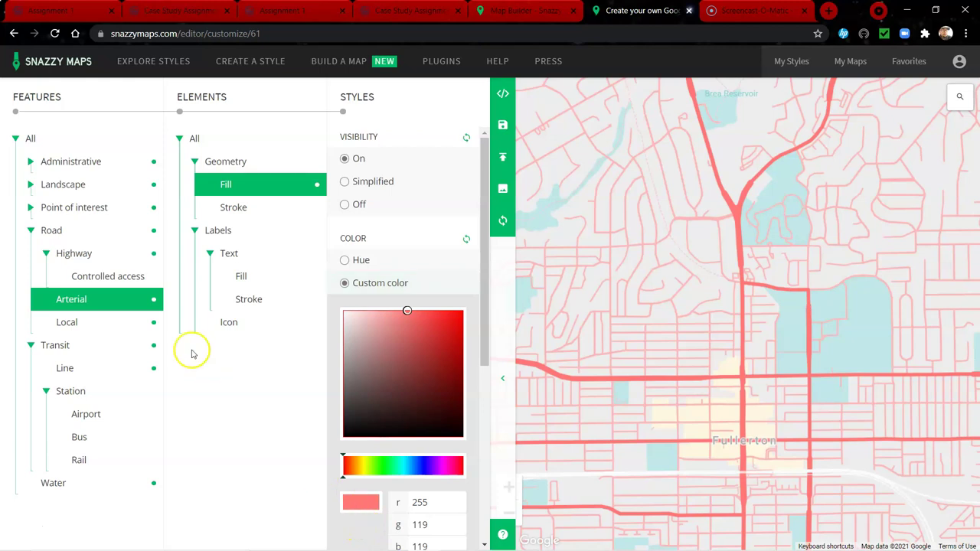
left_click(91, 325)
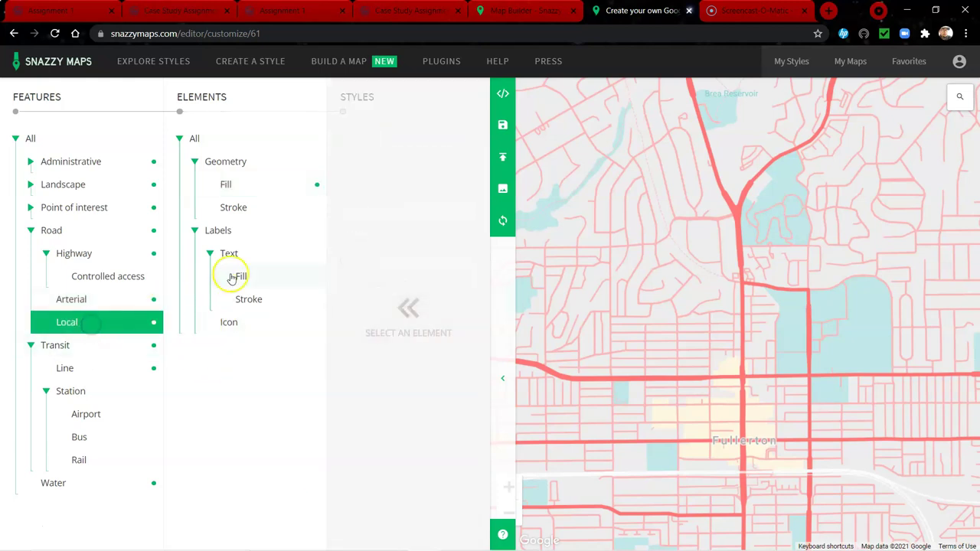
left_click(236, 184)
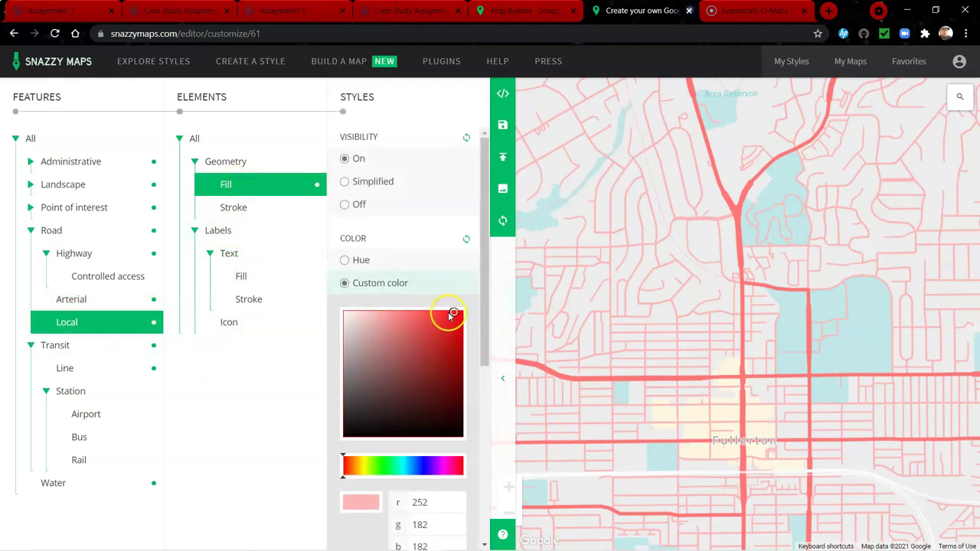
mouse_move(452, 317)
left_mouse_down()
mouse_move(363, 339)
mouse_move(340, 330)
left_mouse_up()
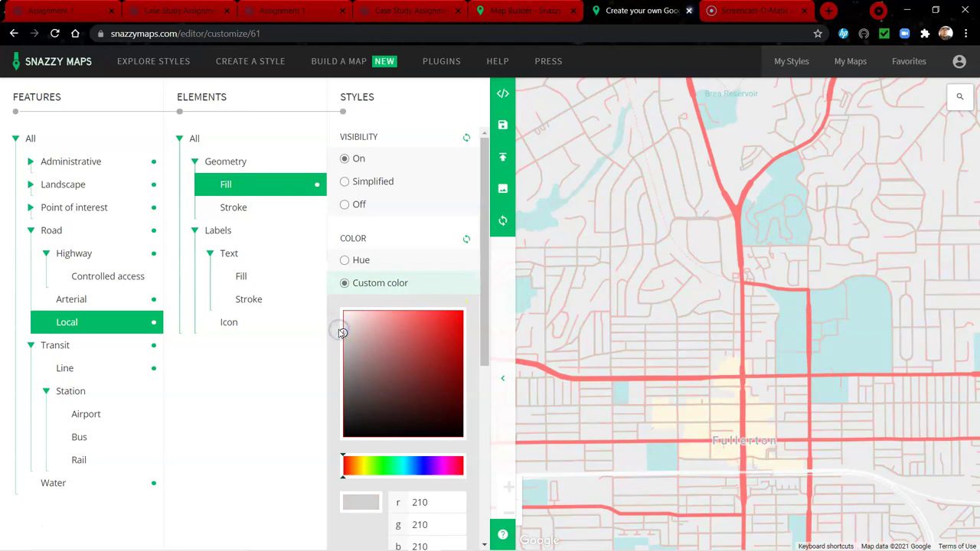
Centre the map on Fullerton and lighten the arterial fill to pale pink (254,157,157).
scroll(674, 320, "down", 1)
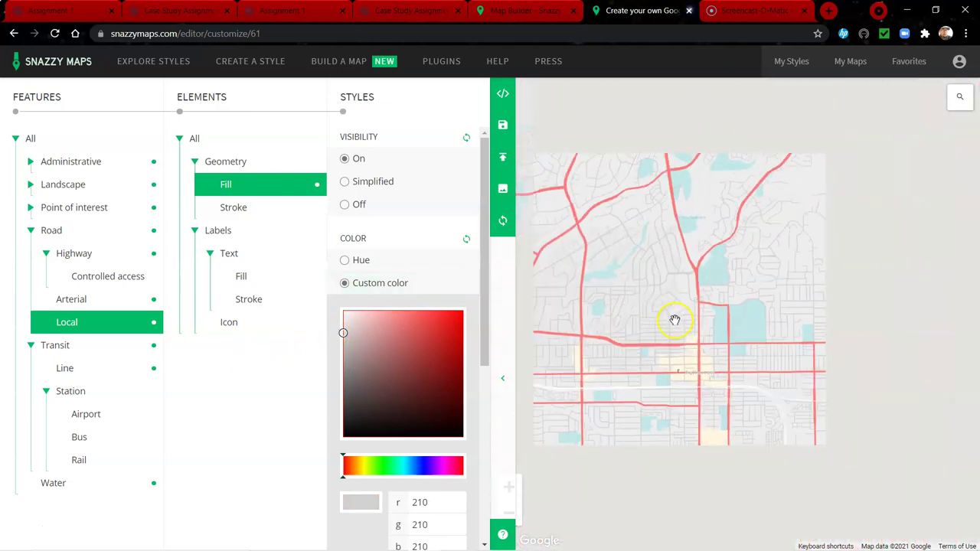
scroll(726, 317, "down", 1)
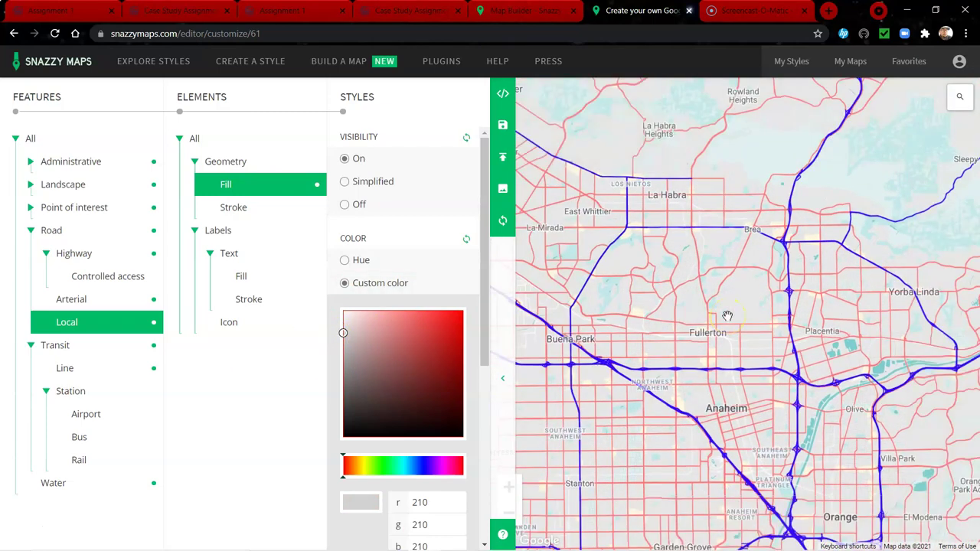
scroll(727, 316, "up", 2)
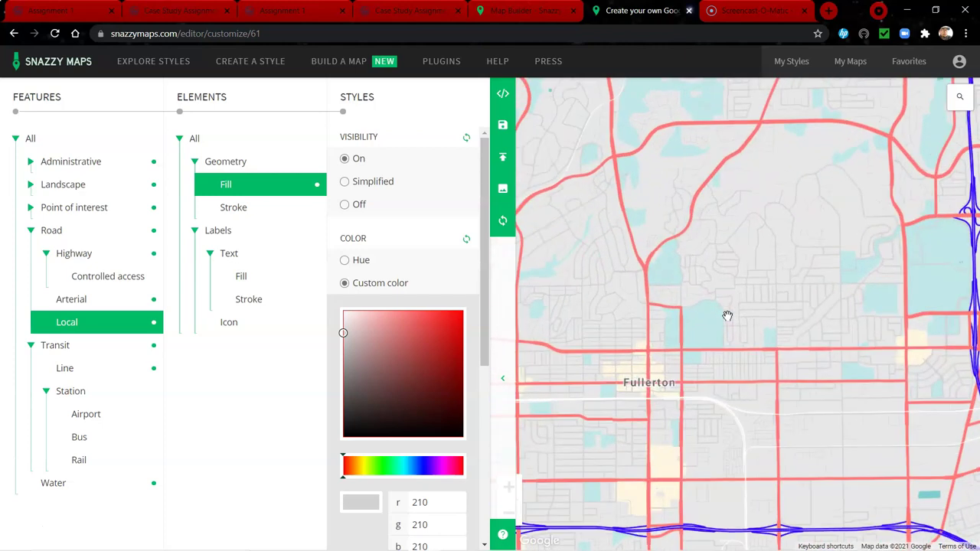
left_click_drag(723, 310, 822, 292)
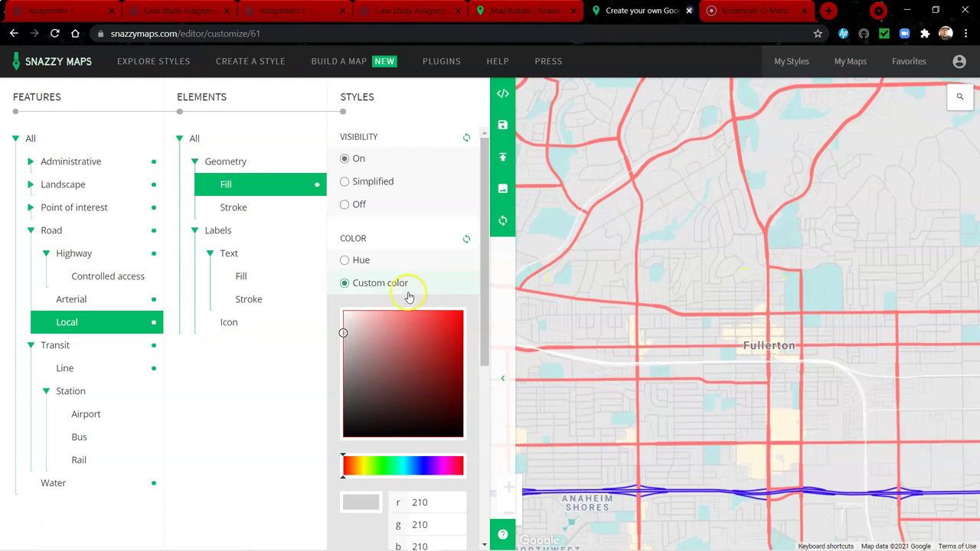
left_click(101, 304)
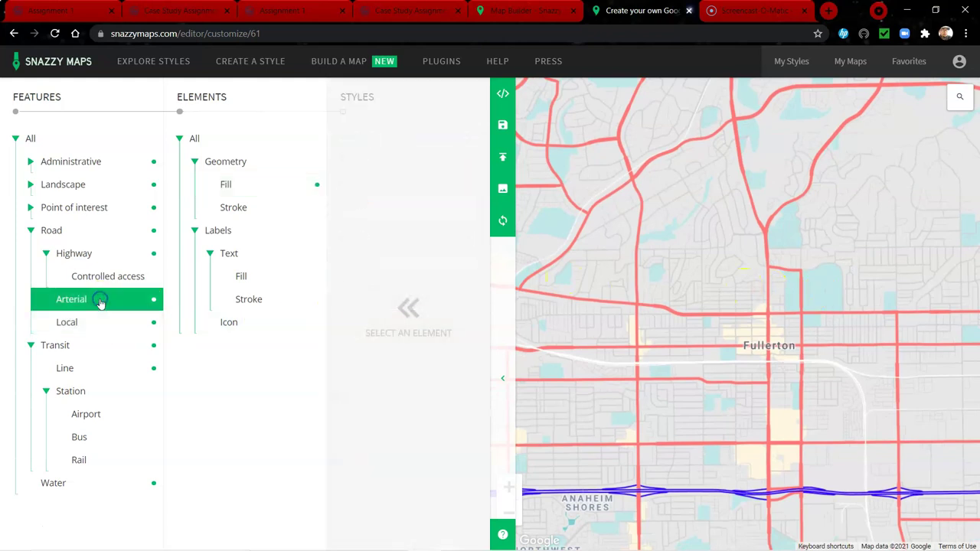
left_click(231, 185)
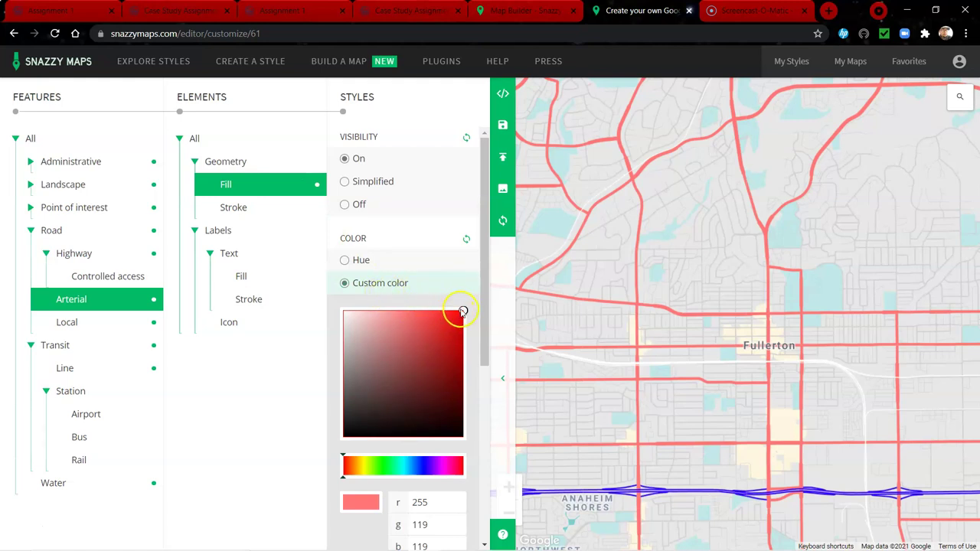
left_click_drag(461, 311, 387, 309)
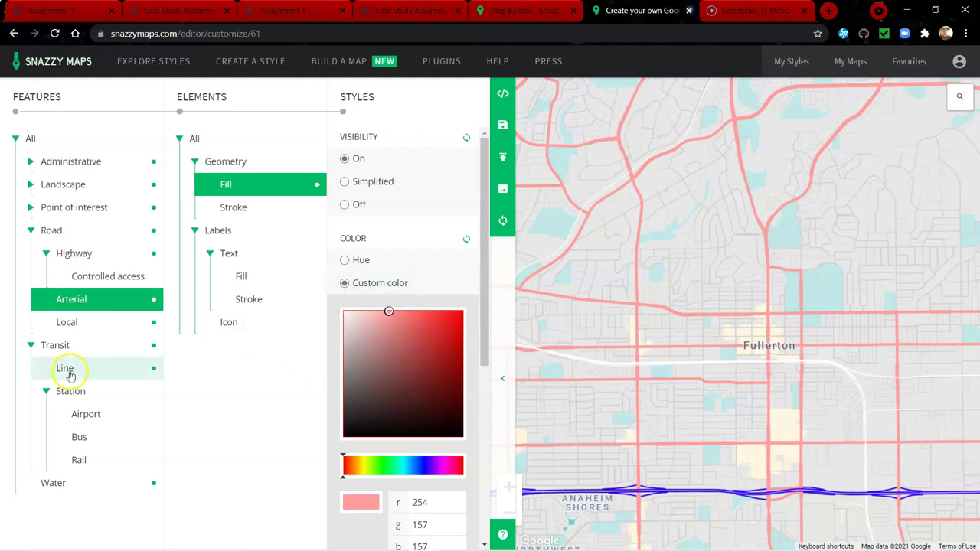
Lighten the highway fill to purple 8970fb and carry its hex value to Word.
left_click(80, 254)
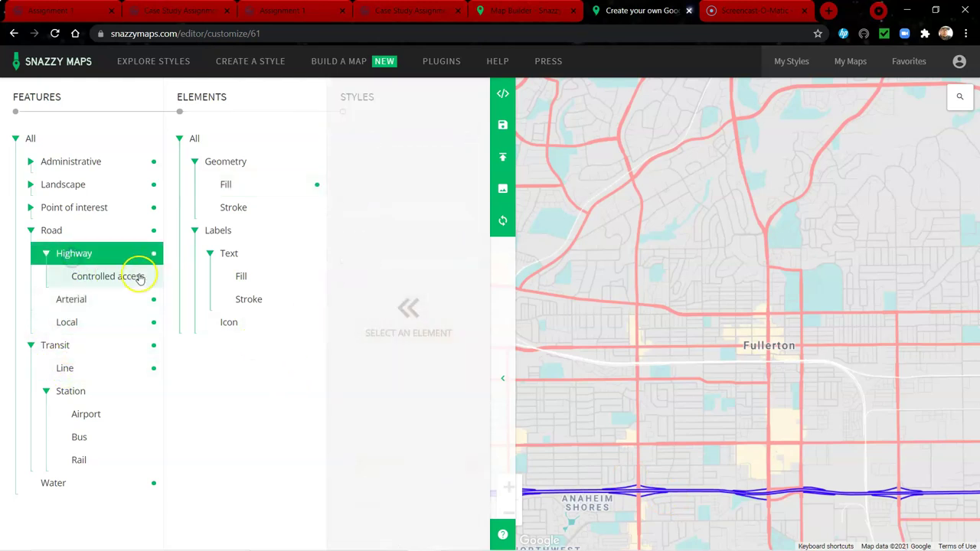
left_click(229, 184)
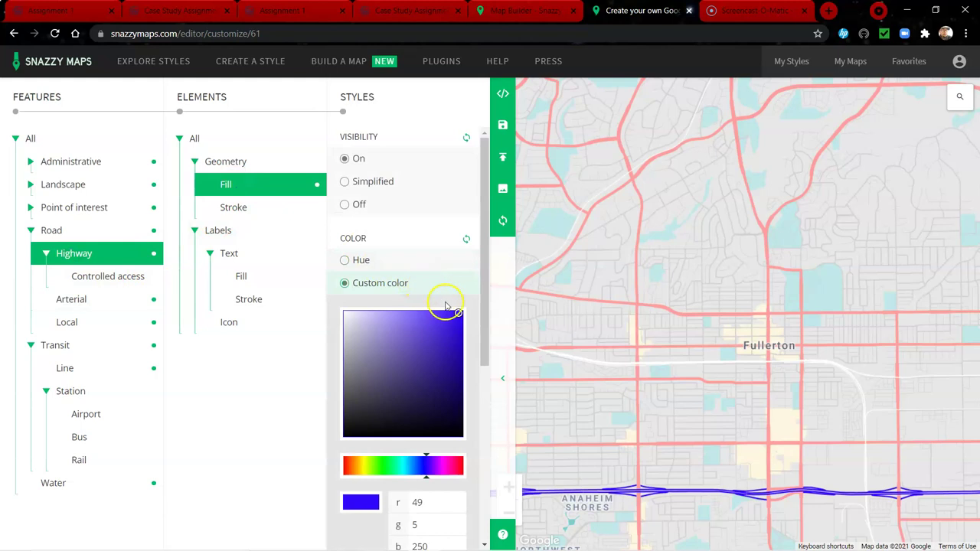
left_click_drag(457, 314, 409, 312)
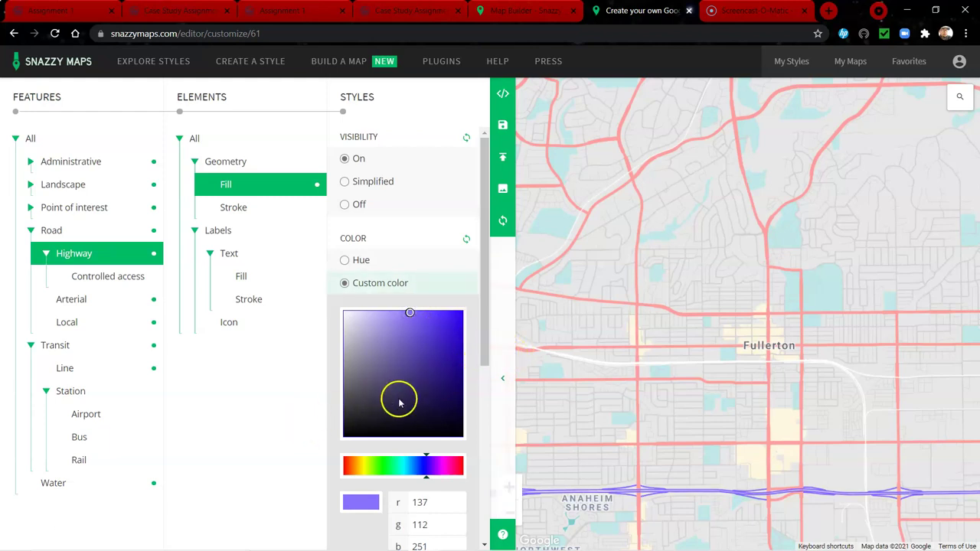
scroll(466, 444, "down", 2)
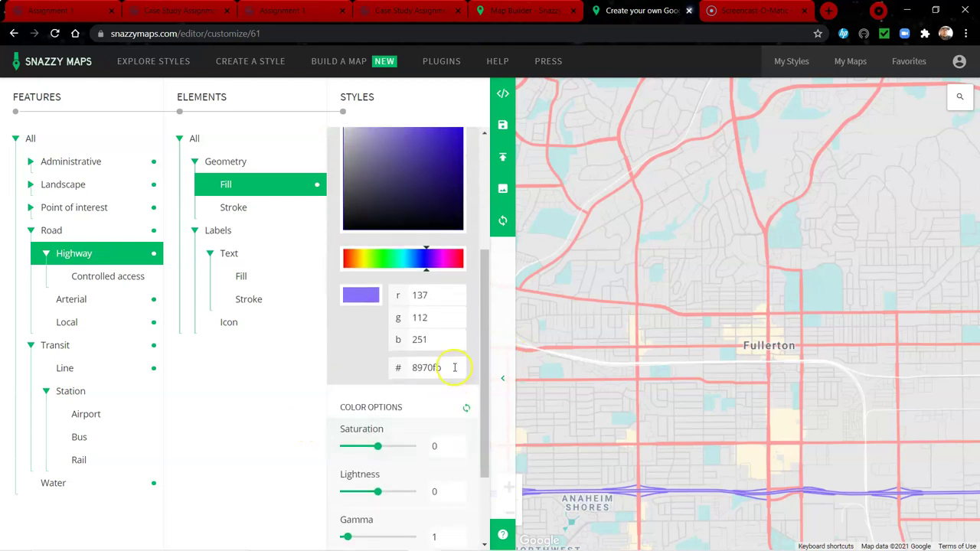
left_click_drag(454, 367, 412, 368)
key("ctrl+c")
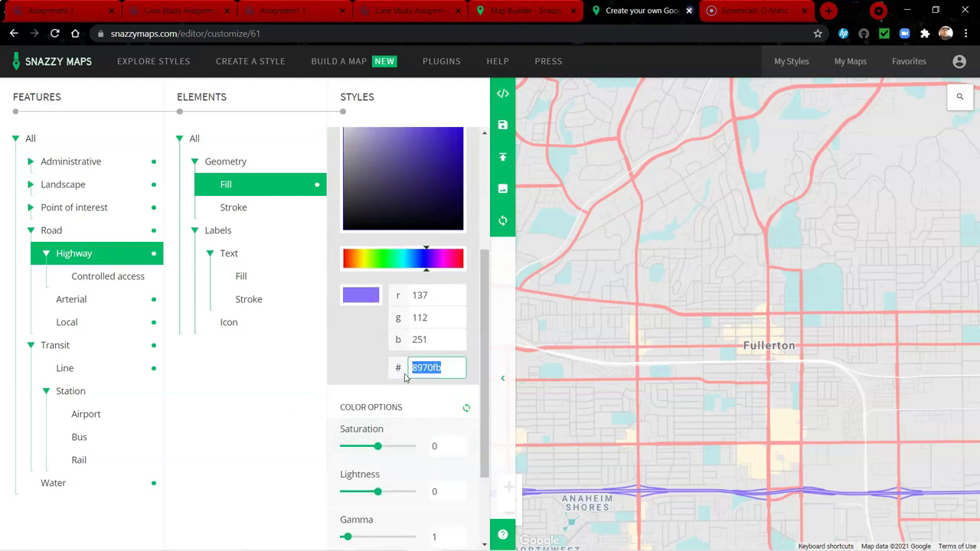
key("alt+Tab")
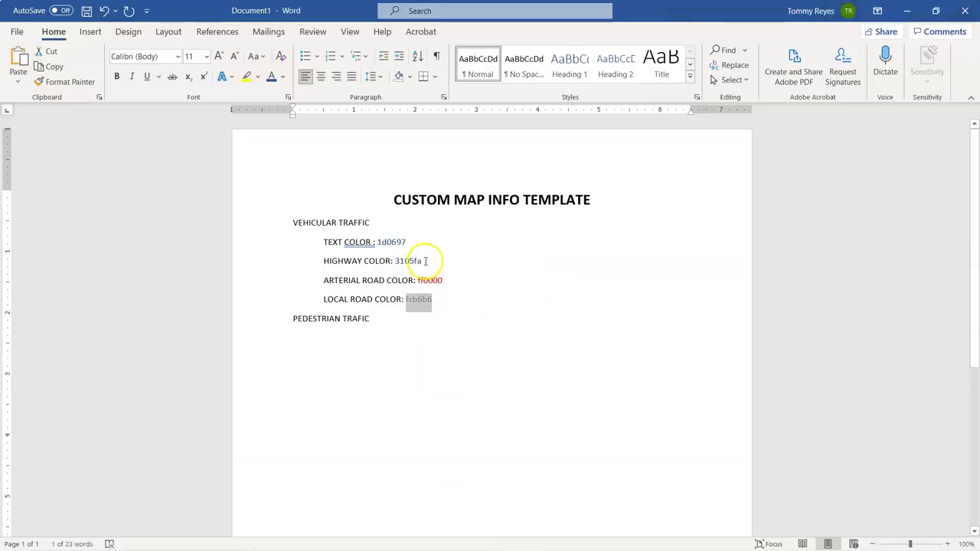
Replace the highway value 3105fa with 8970fb in the Word template.
left_click_drag(426, 261, 399, 261)
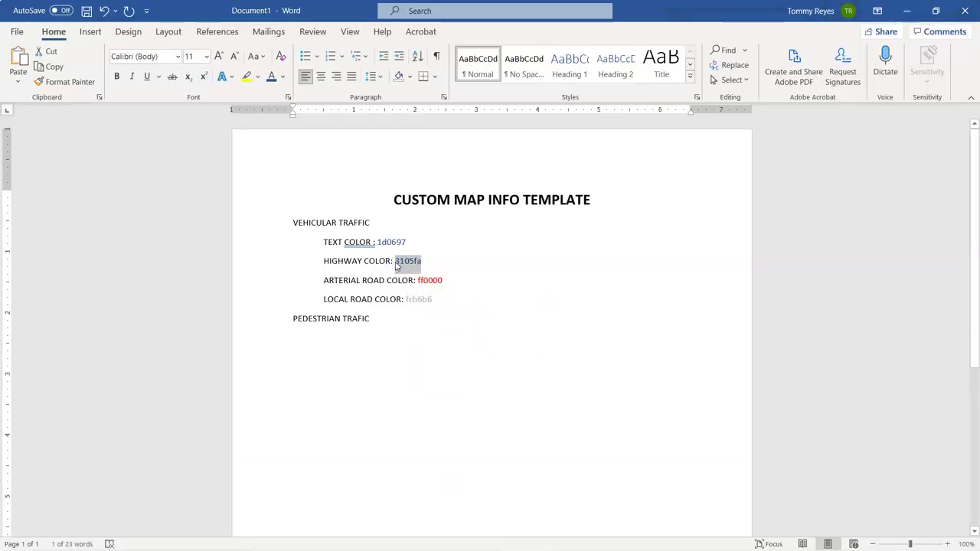
key("ctrl+v")
key("alt+Tab")
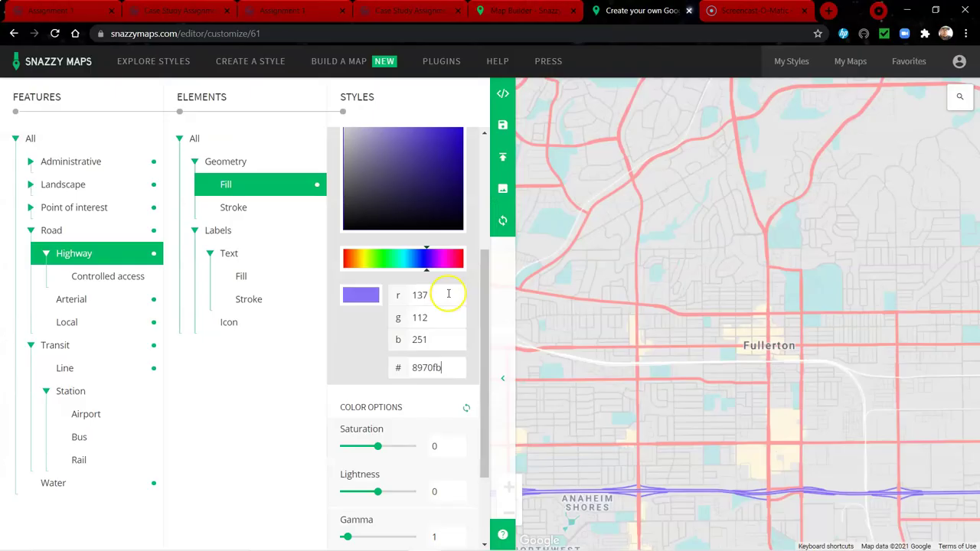
Copy the arterial fill hex fe9d9d from Snazzy Maps and paste it over ff0000.
left_click(94, 301)
left_click(241, 186)
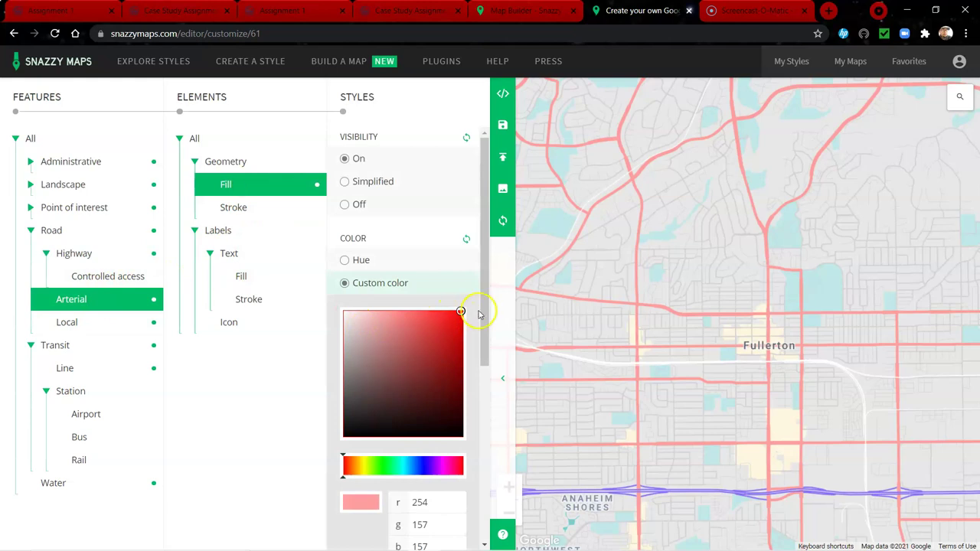
left_click_drag(482, 306, 484, 369)
double_click(413, 460)
key("ctrl+c")
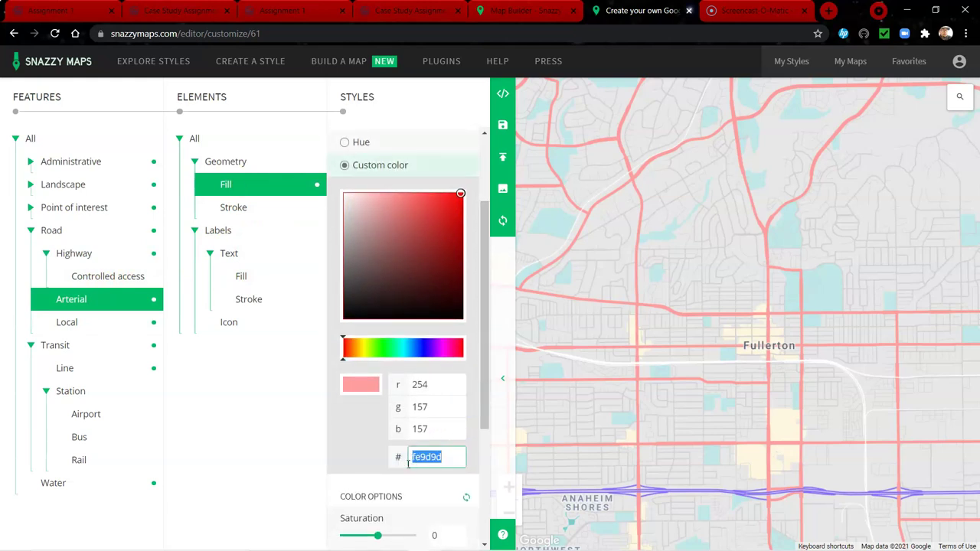
key("alt+Tab")
left_click(434, 281)
left_click_drag(434, 280, 418, 281)
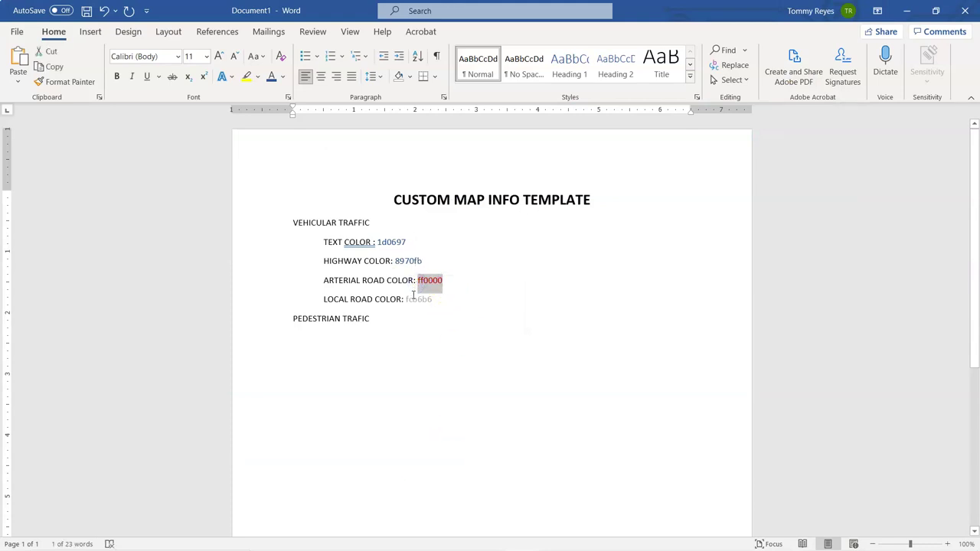
key("ctrl+v")
key("alt")
key("alt+Tab")
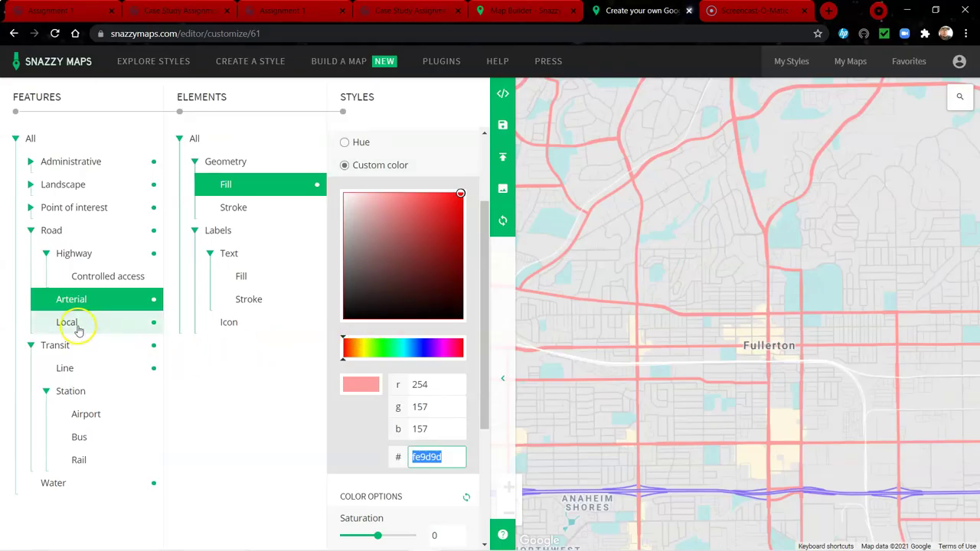
Copy the local road fill hex d2d2d2 and paste it over fcb6b6.
left_click(77, 325)
left_click(249, 191)
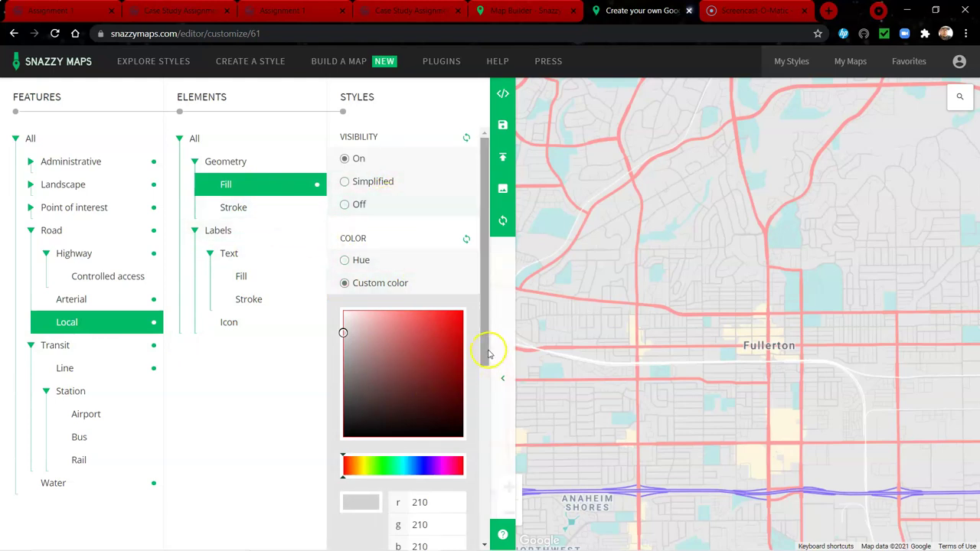
left_click_drag(485, 354, 484, 415)
left_click_drag(448, 454, 394, 454)
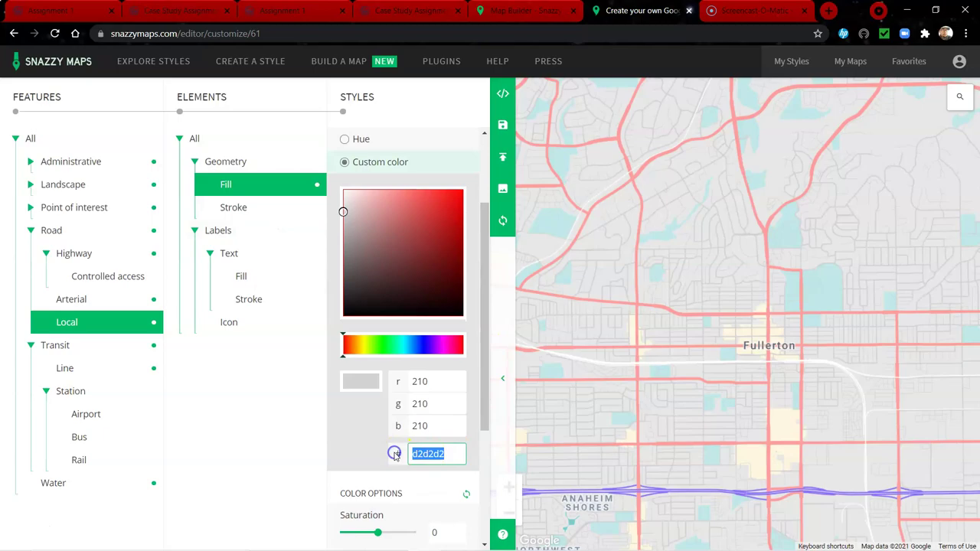
key("alt+Tab")
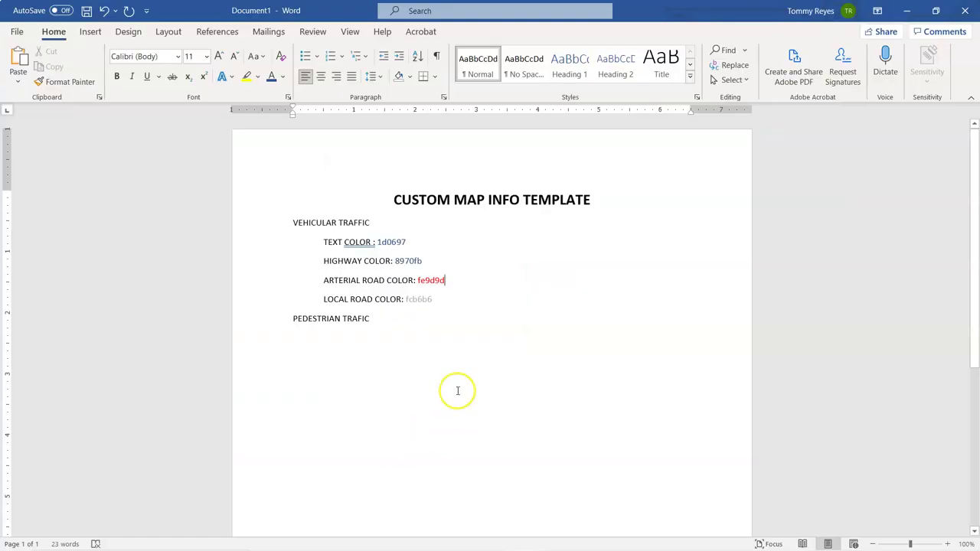
left_click(423, 300)
left_click_drag(423, 300, 401, 302)
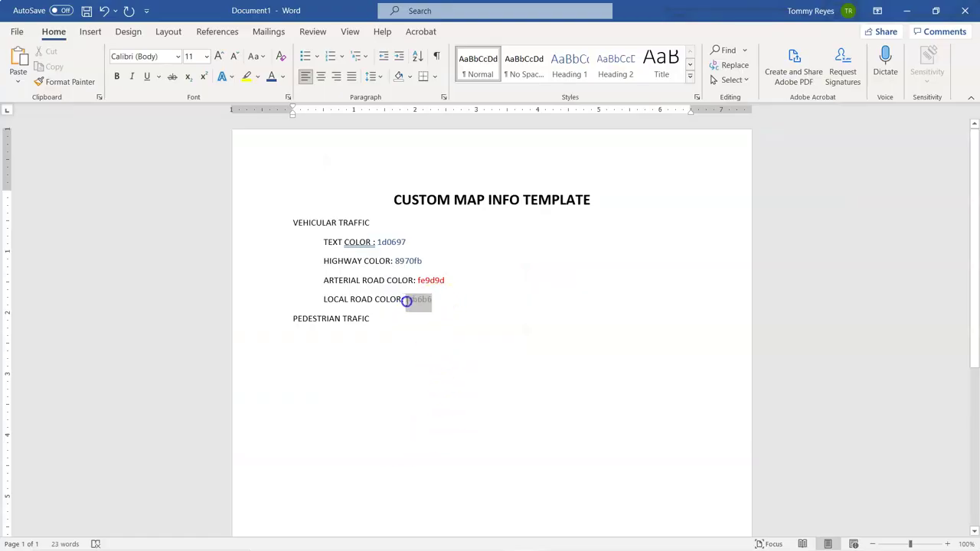
type("d2d2d2")
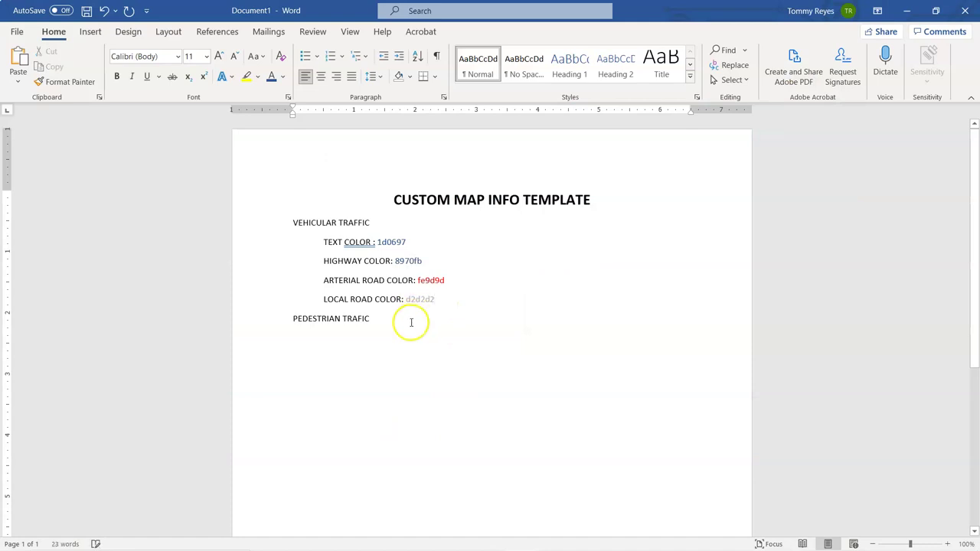
Select the four vehicle colour lines, then start a new line below PEDESTRIAN TRAFIC.
left_click(385, 322)
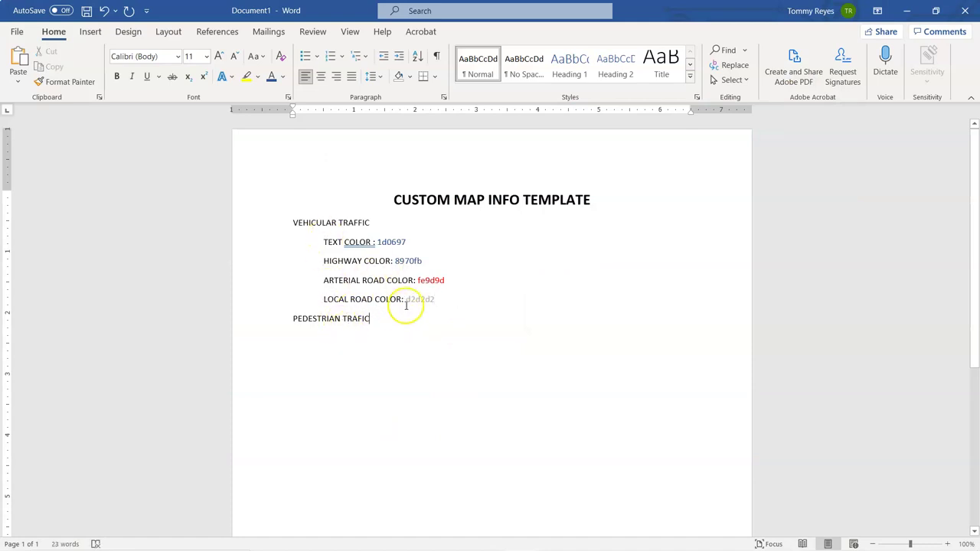
left_click_drag(323, 242, 451, 301)
key("ctrl+c")
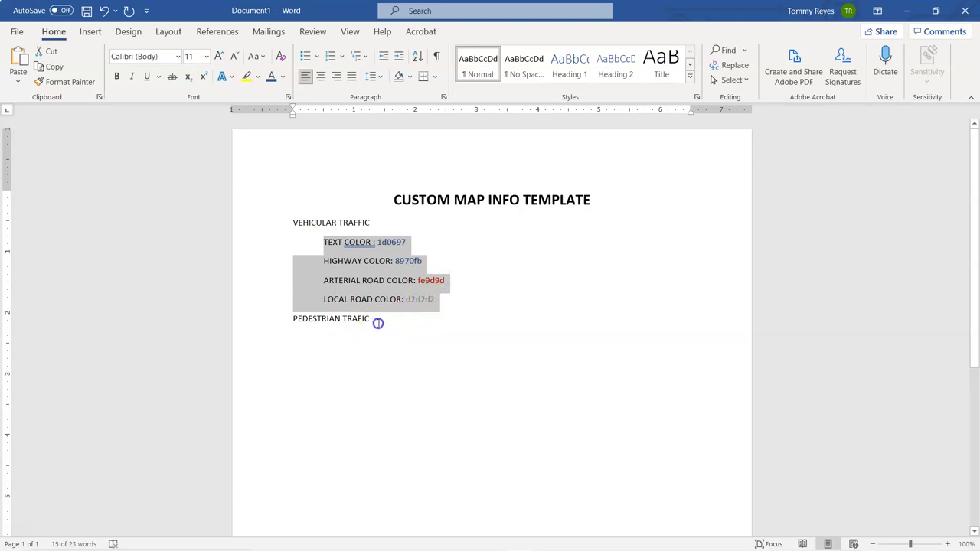
left_click(377, 323)
key("Return")
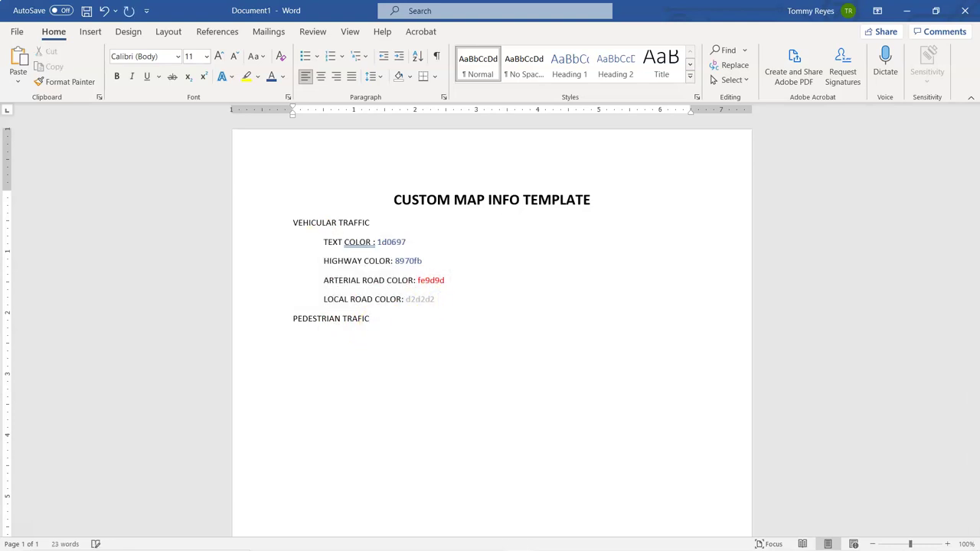
Paste the four colour lines under PEDESTRIAN TRAFIC, then minimize Word back to Snazzy Maps.
key("ctrl+v")
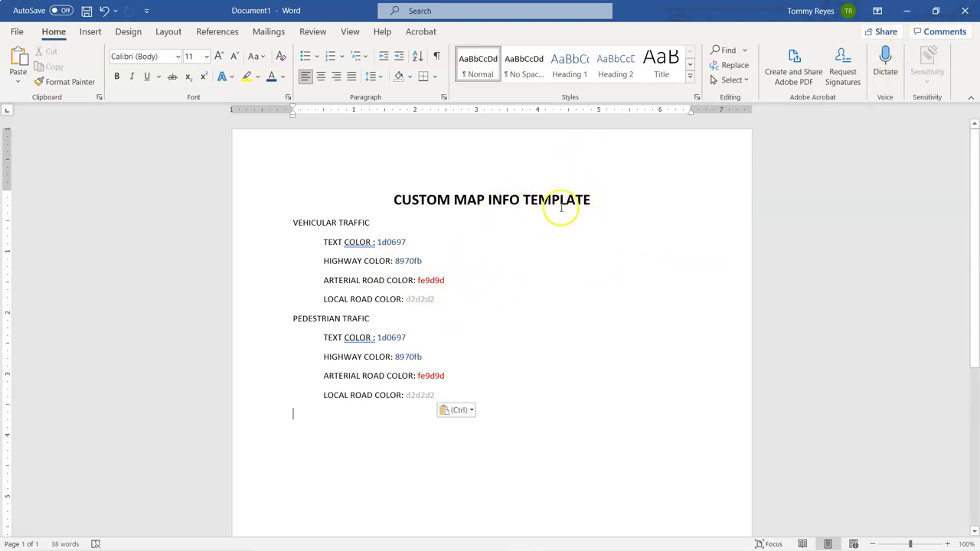
left_click(524, 200)
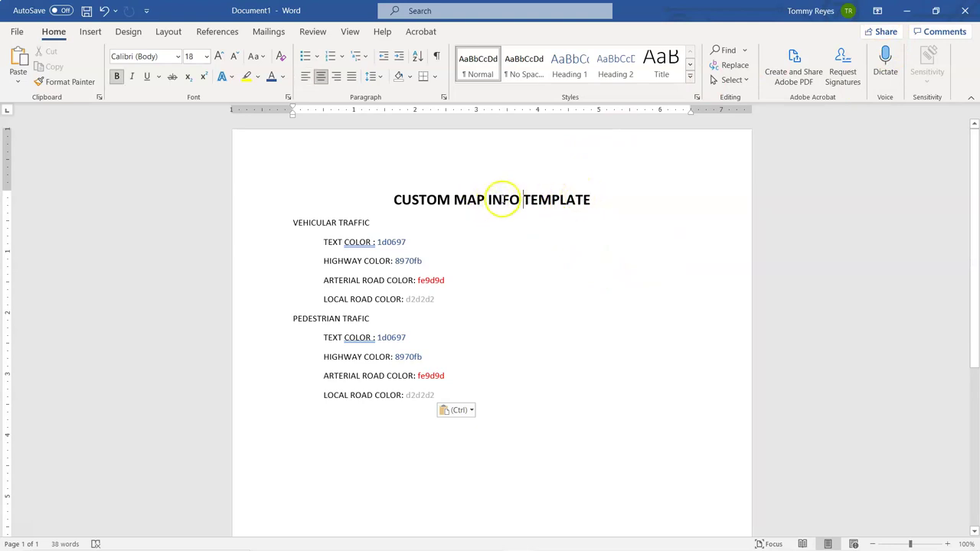
left_click_drag(523, 200, 588, 203)
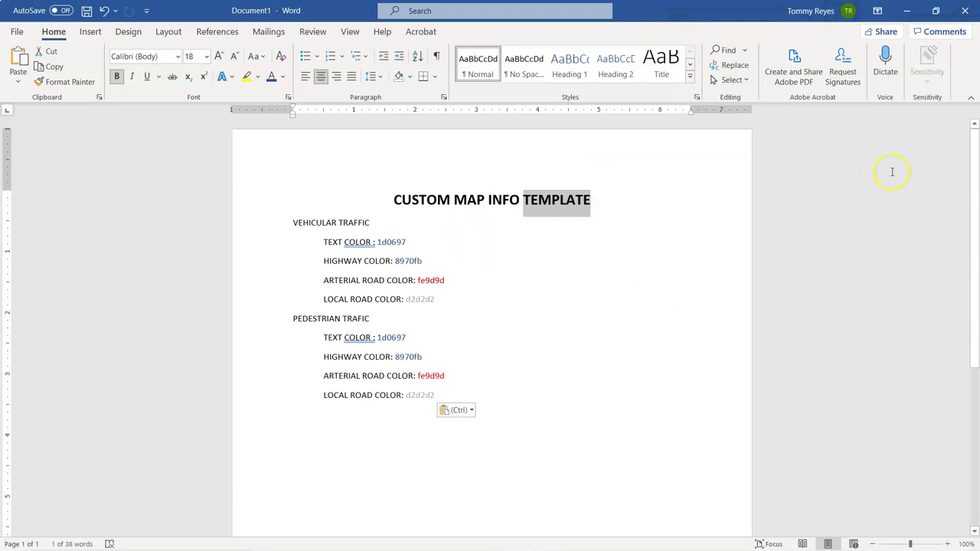
left_click(909, 15)
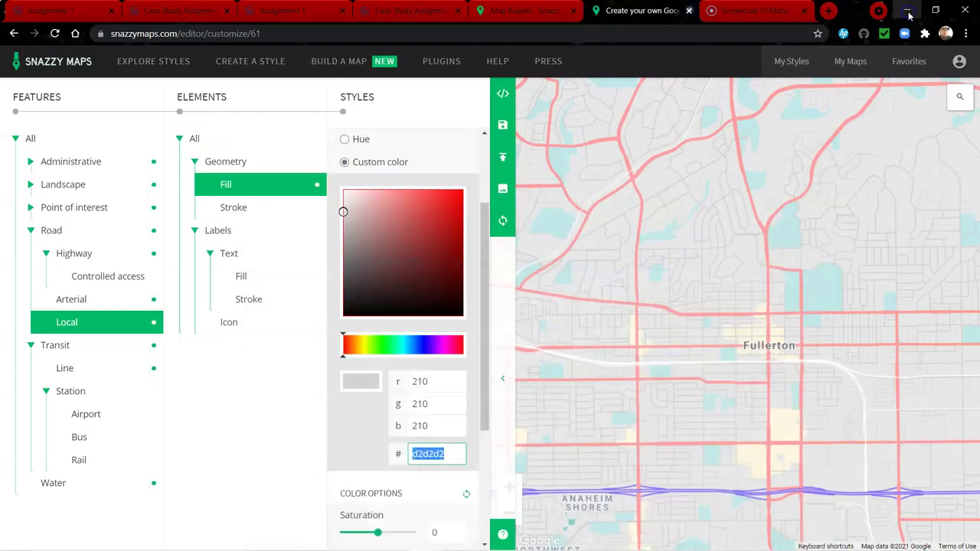
Nudge the styled Fullerton map left and collapse the side panels so it fills the window.
left_click(503, 193)
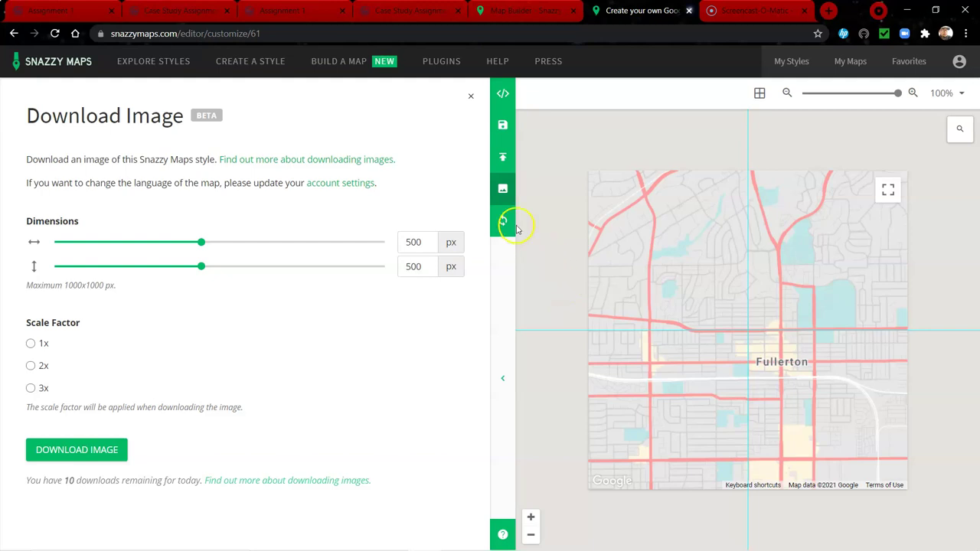
left_click(470, 96)
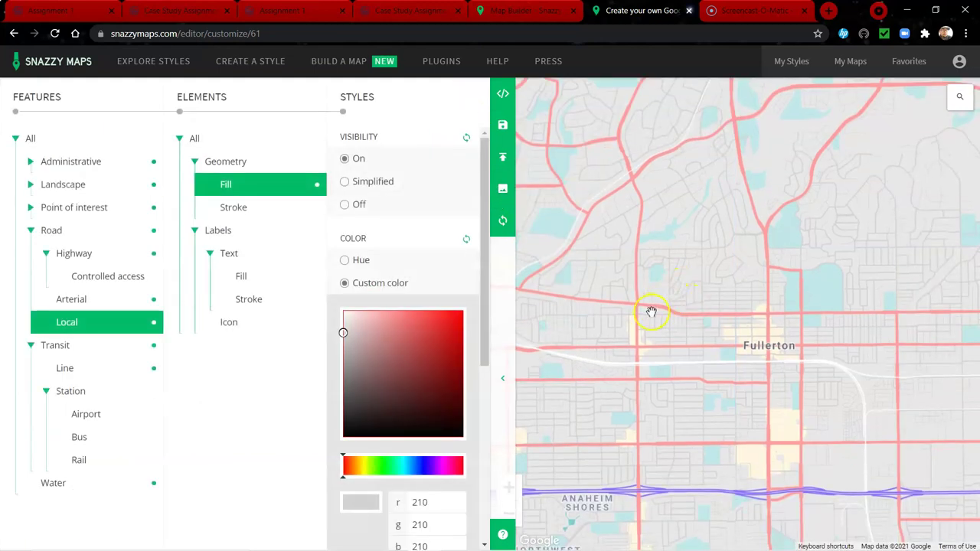
scroll(681, 327, "down", 1)
scroll(751, 335, "up", 1)
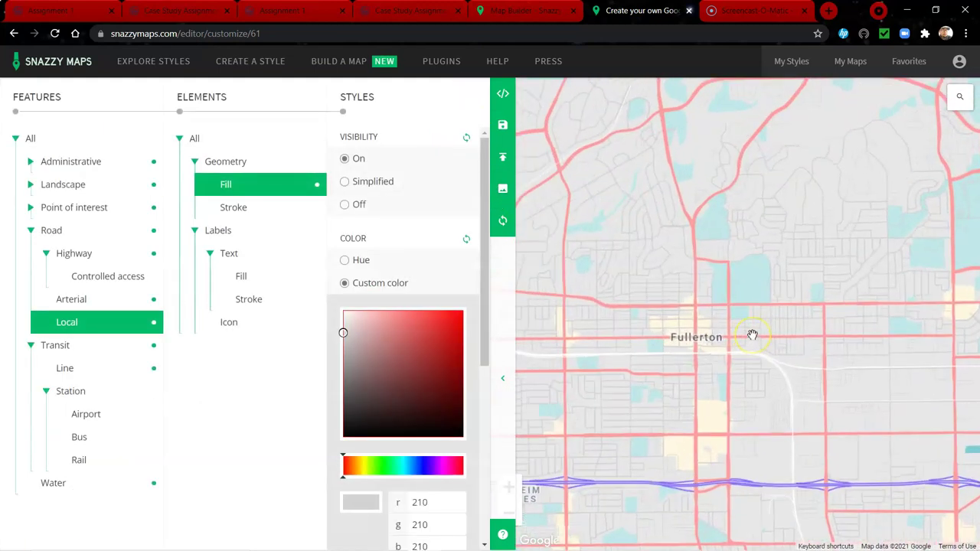
left_click_drag(819, 312, 807, 311)
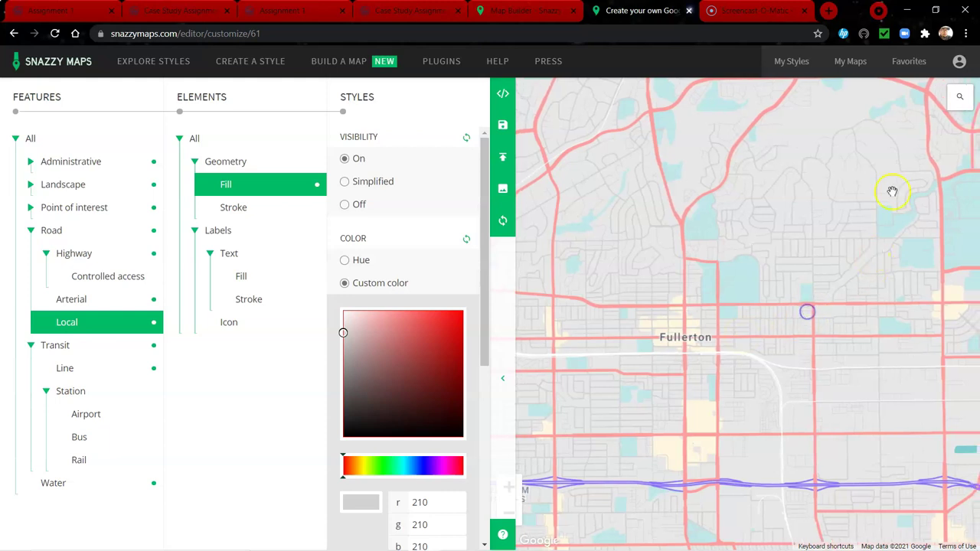
left_click(503, 377)
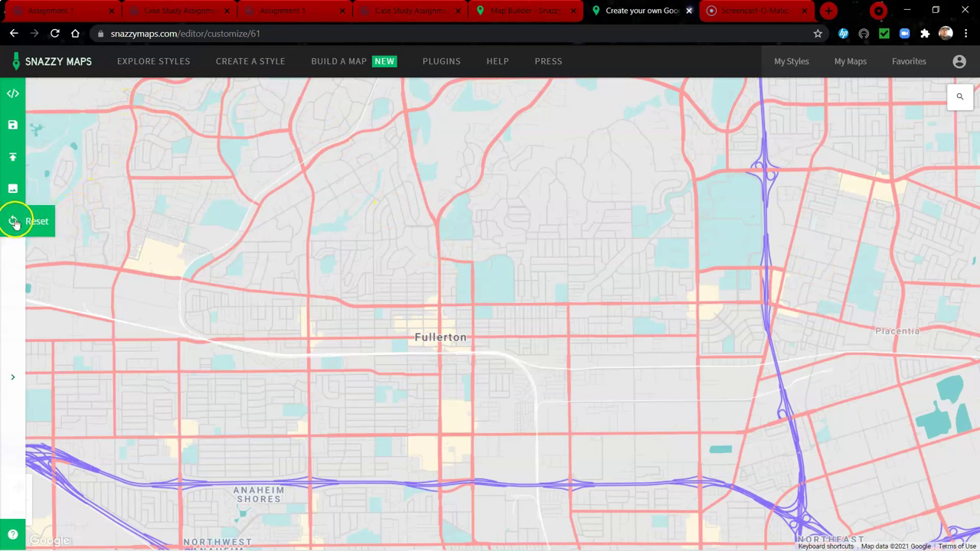
Reopen the side panels and pan the Fullerton map slightly downward.
left_click(13, 193)
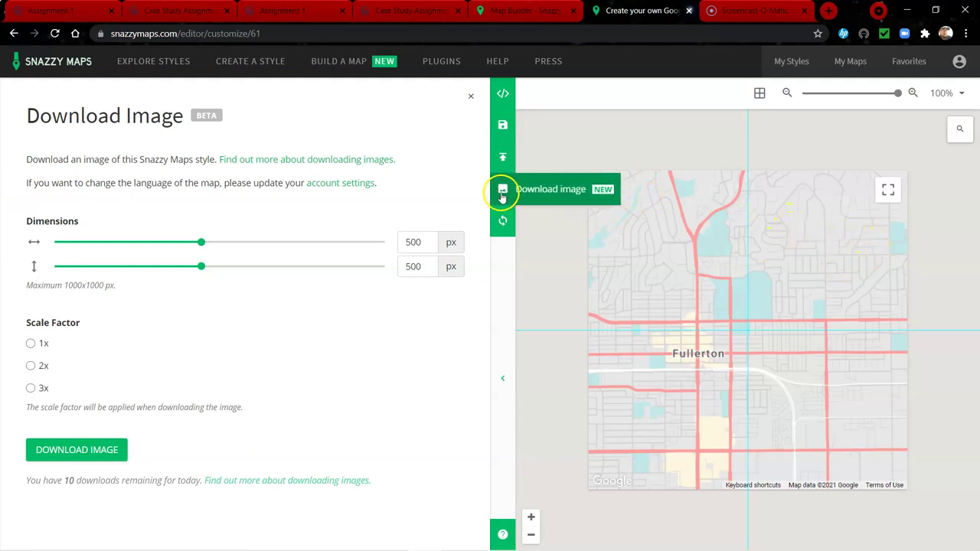
left_click(473, 98)
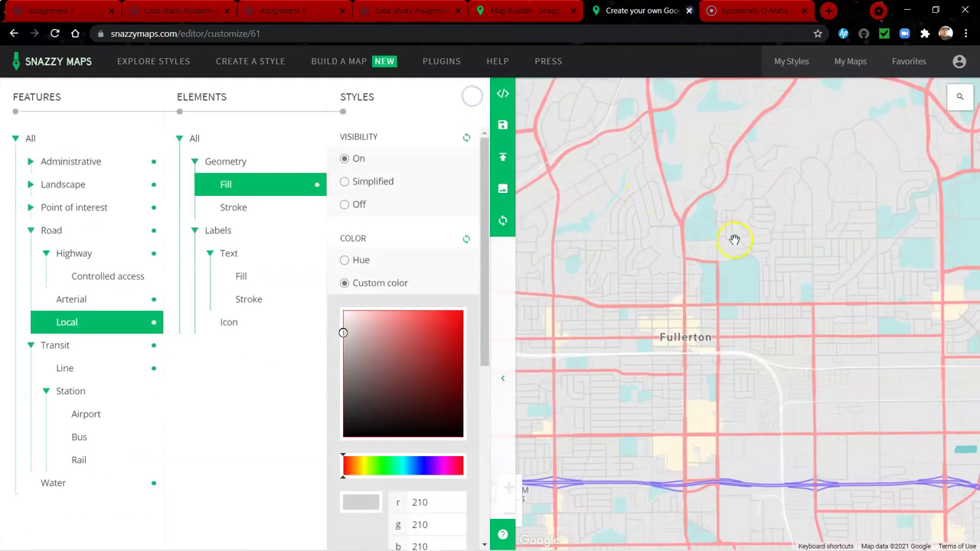
scroll(717, 262, "down", 2)
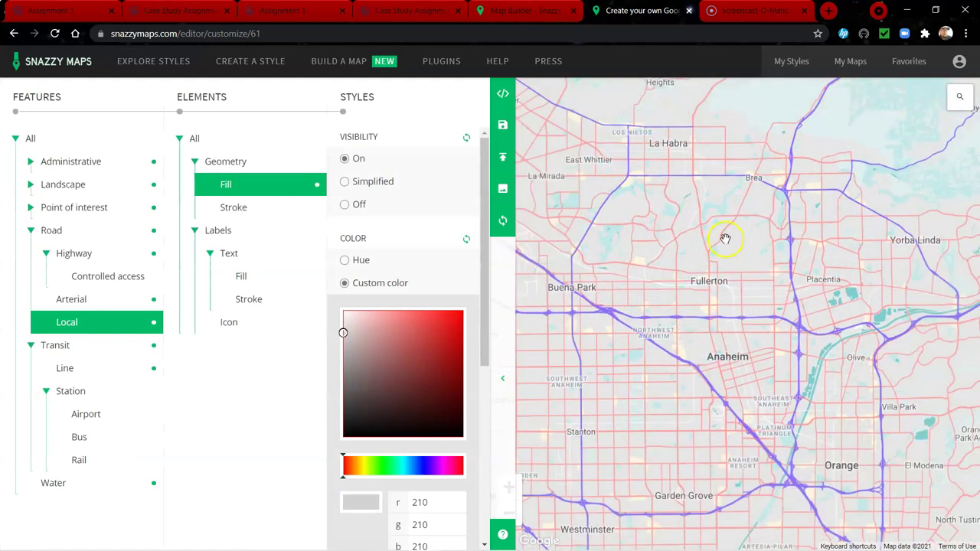
left_click_drag(724, 242, 724, 260)
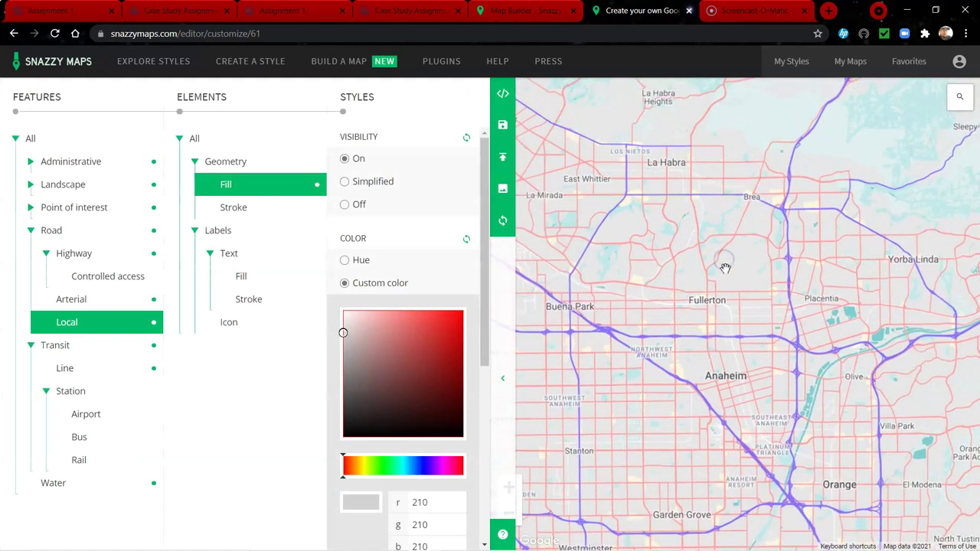
scroll(726, 269, "up", 1)
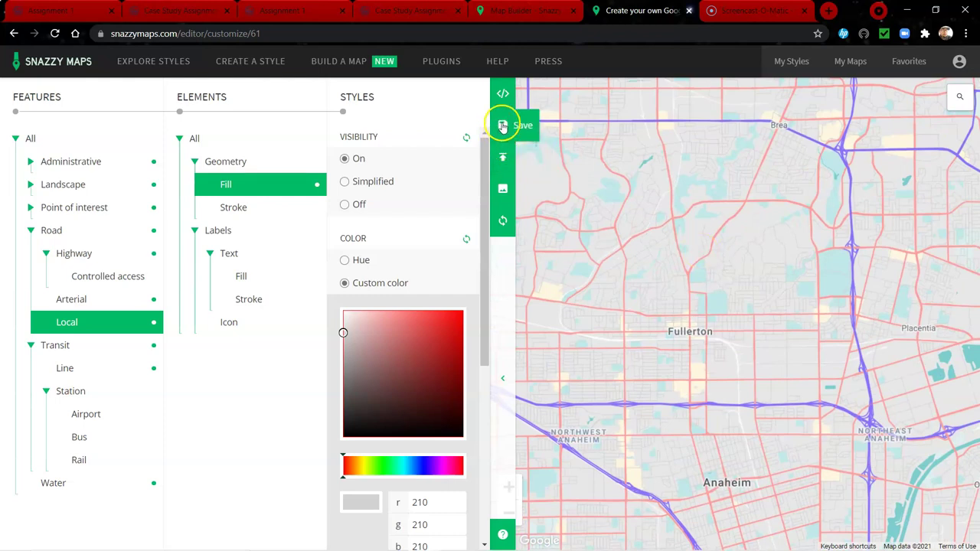
Set the image download to 3x scale at 1000 × 1000 px, recentred on Fullerton.
left_click(502, 190)
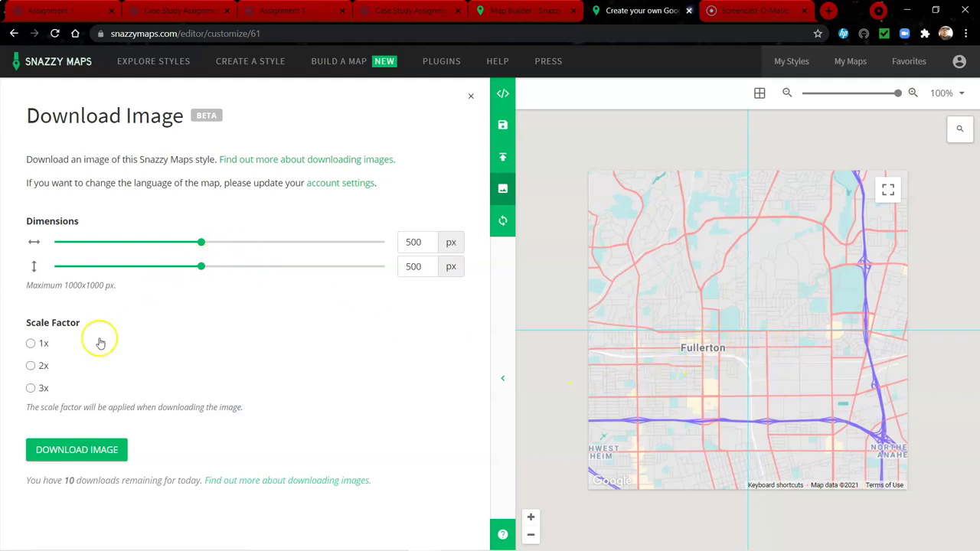
left_click(31, 389)
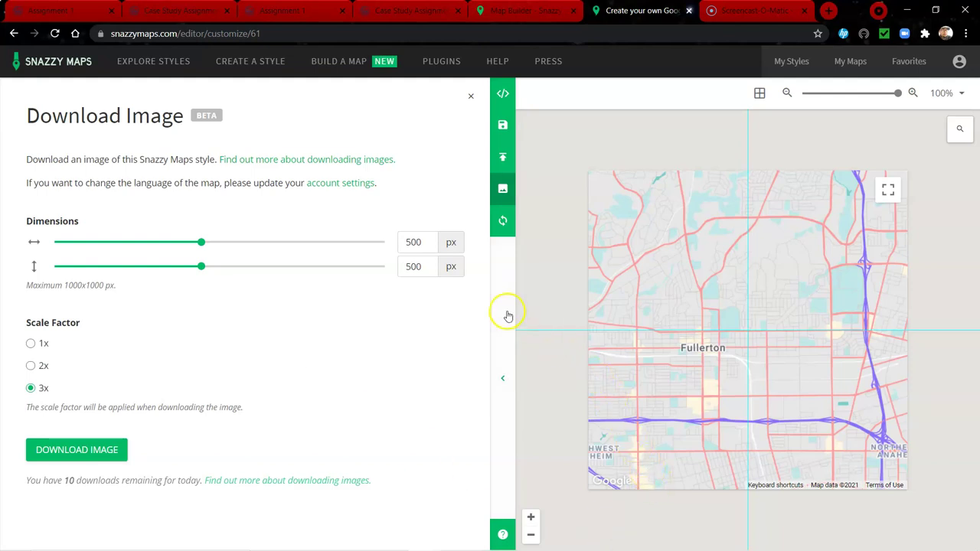
left_click_drag(200, 243, 389, 244)
left_click_drag(208, 267, 390, 283)
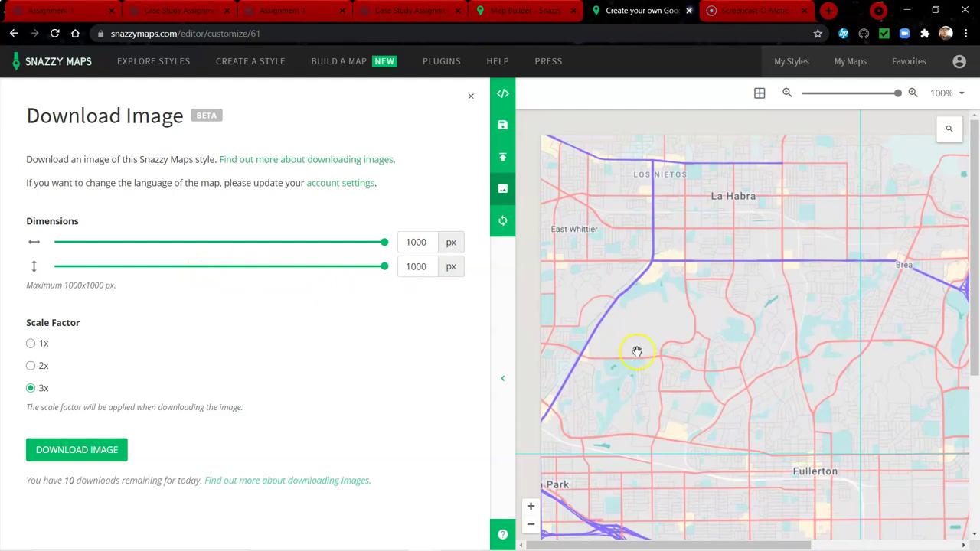
left_click_drag(805, 336, 716, 215)
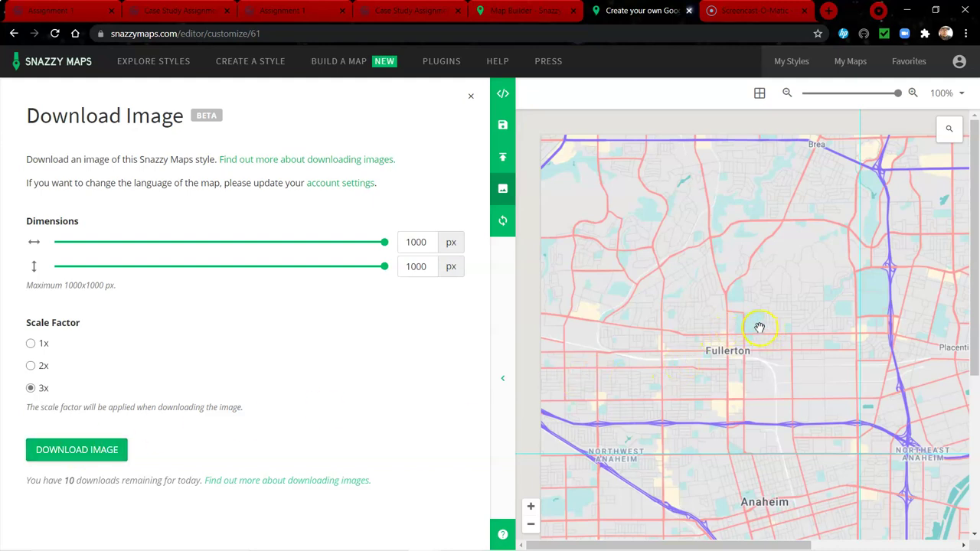
Save the map image as 'ZOOMED OUT FULLCOLL MAP' PNG in the Arch 113 Mapping folder.
left_click(90, 451)
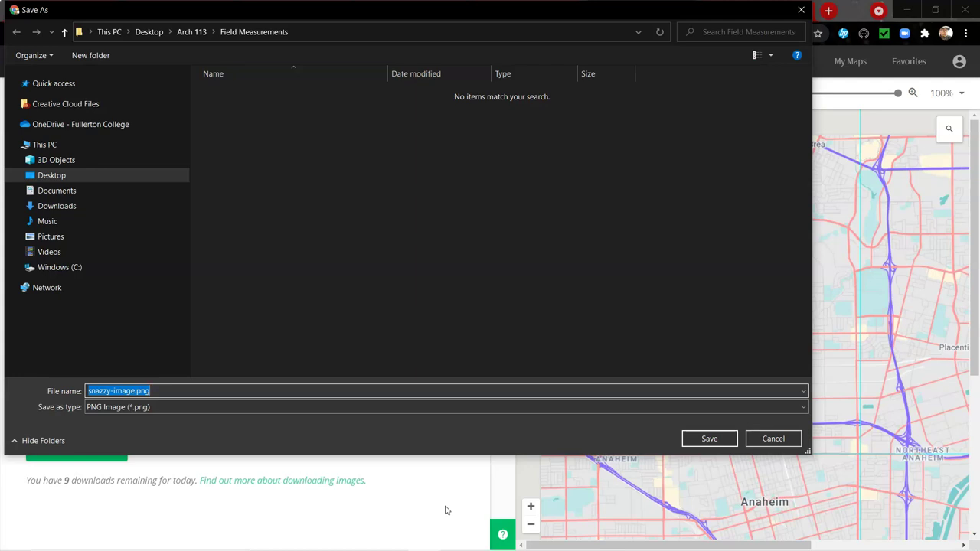
type("z")
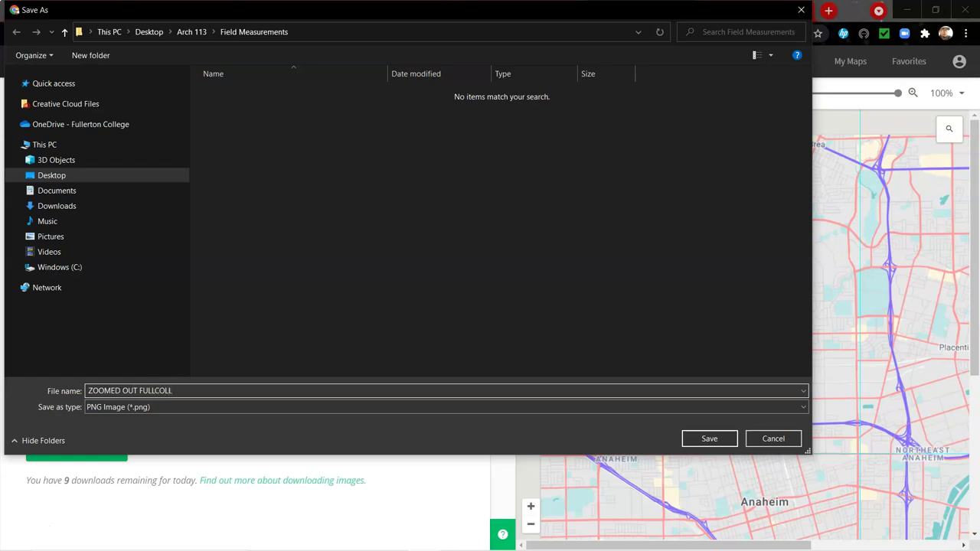
left_click(190, 31)
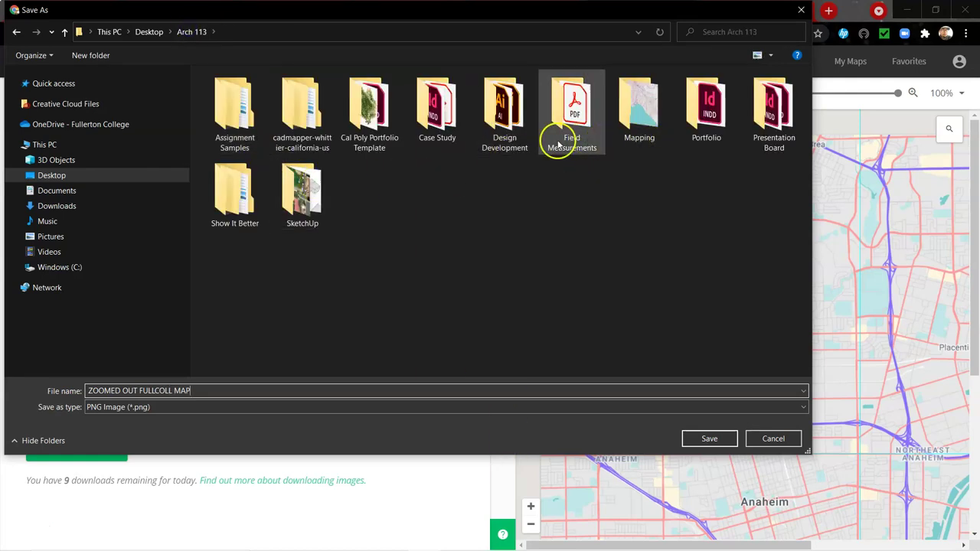
double_click(632, 116)
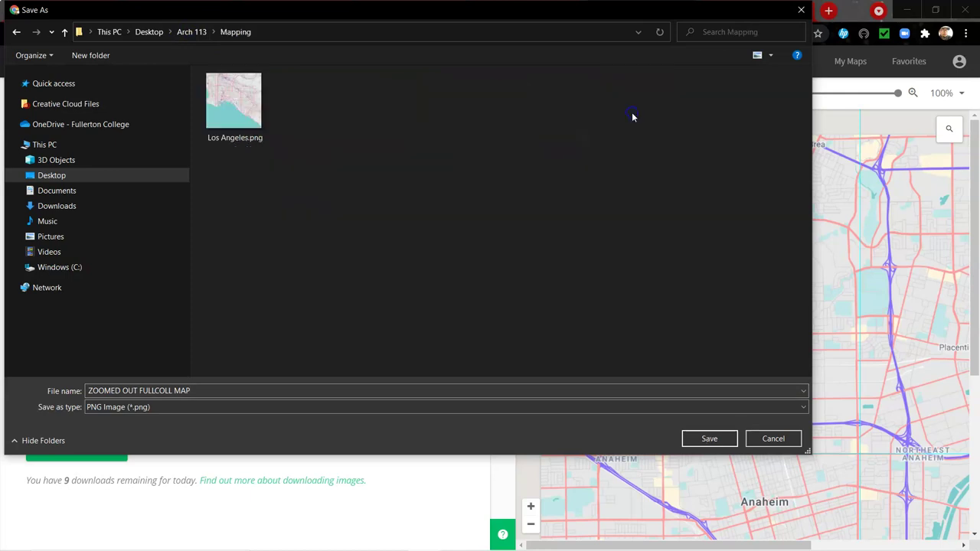
left_click(710, 444)
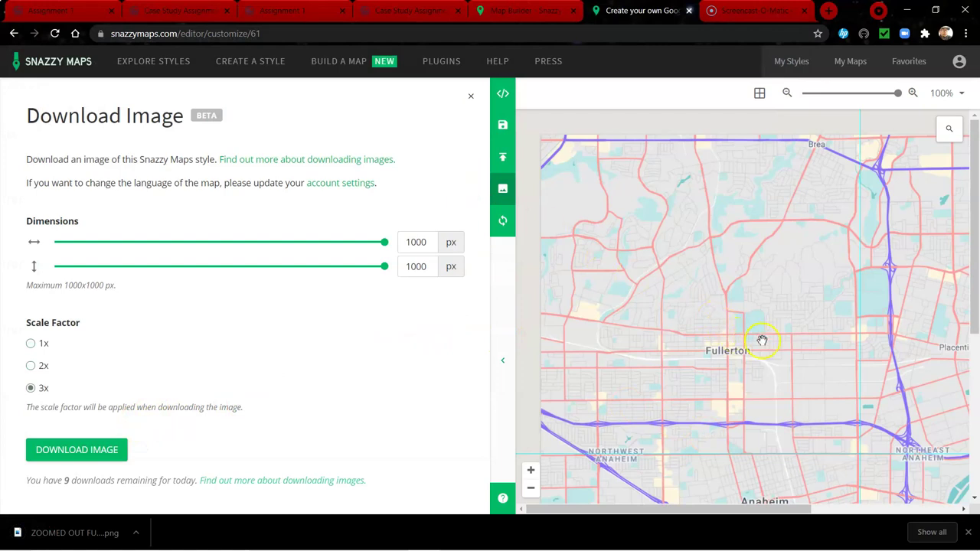
Close the download options and pan the map up and left toward the campus area.
left_click(470, 96)
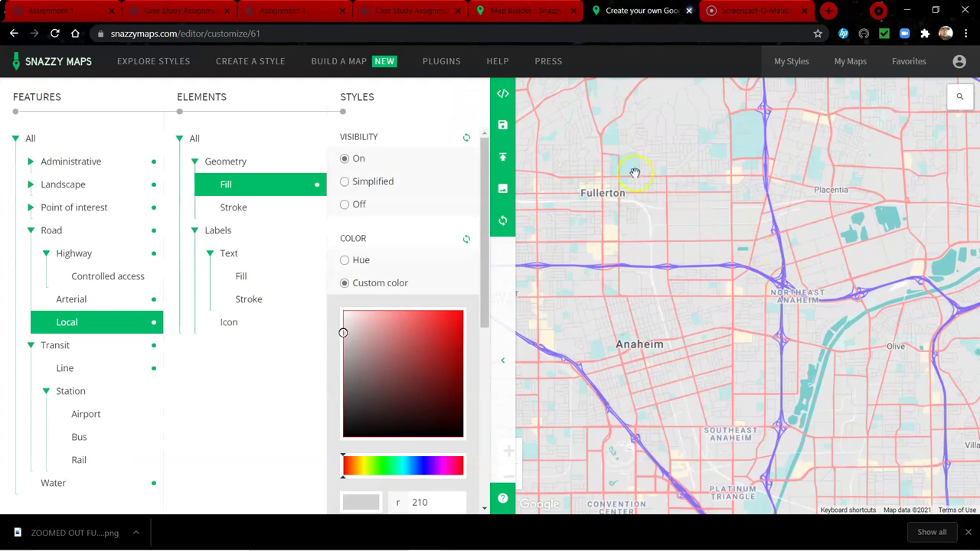
scroll(628, 169, "up", 5)
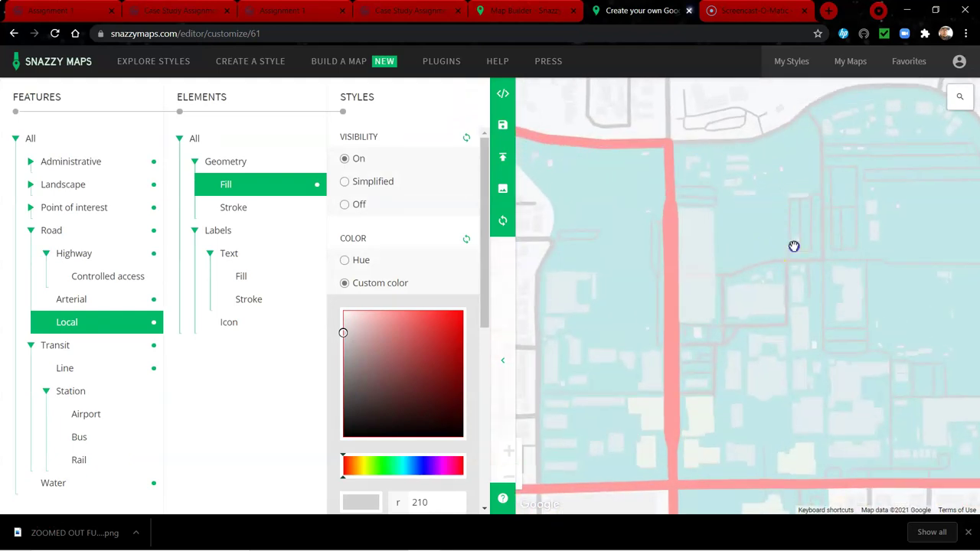
left_click_drag(790, 246, 683, 227)
left_click(691, 332)
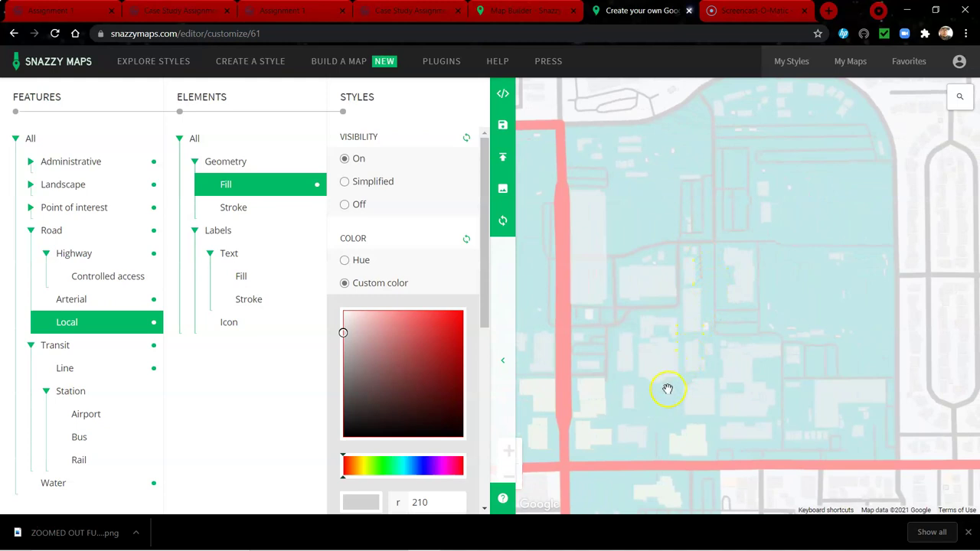
scroll(683, 367, "up", 3)
scroll(714, 335, "down", 3)
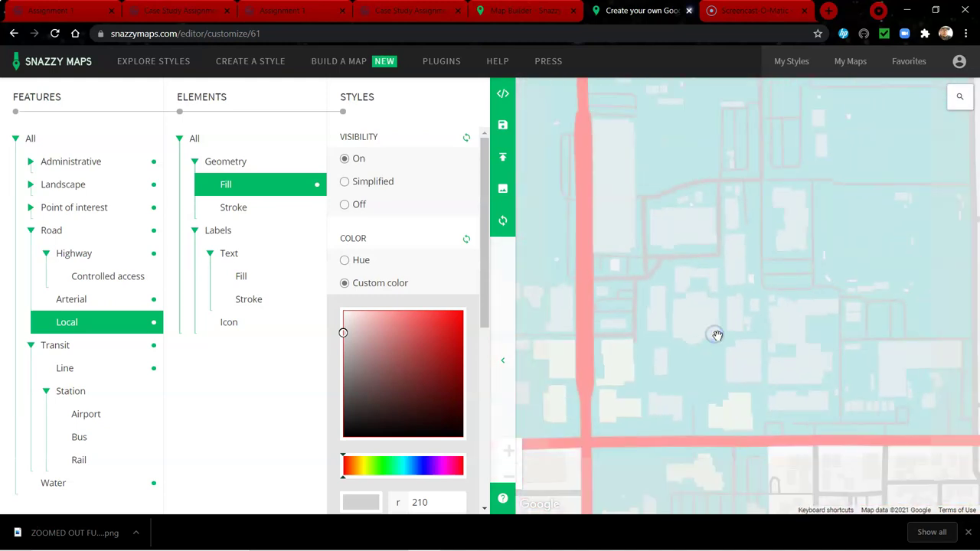
left_click_drag(721, 348, 717, 366)
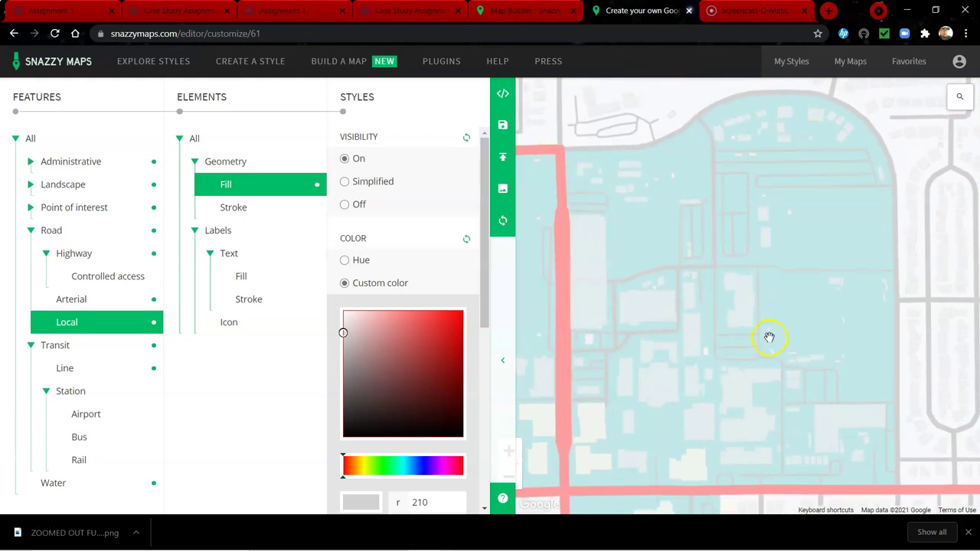
Pan and zoom in to frame the residential loop road lined with houses.
left_click_drag(829, 335, 768, 223)
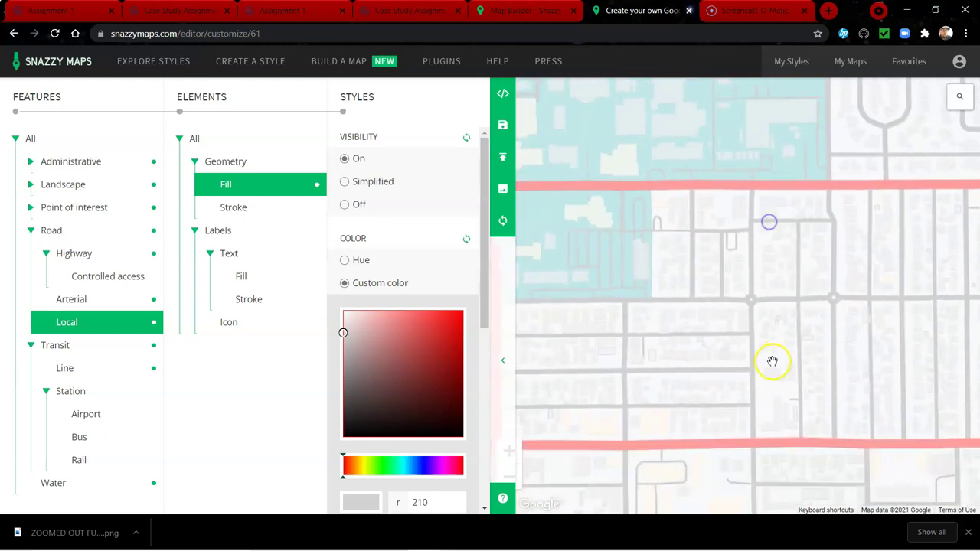
left_click_drag(773, 361, 792, 333)
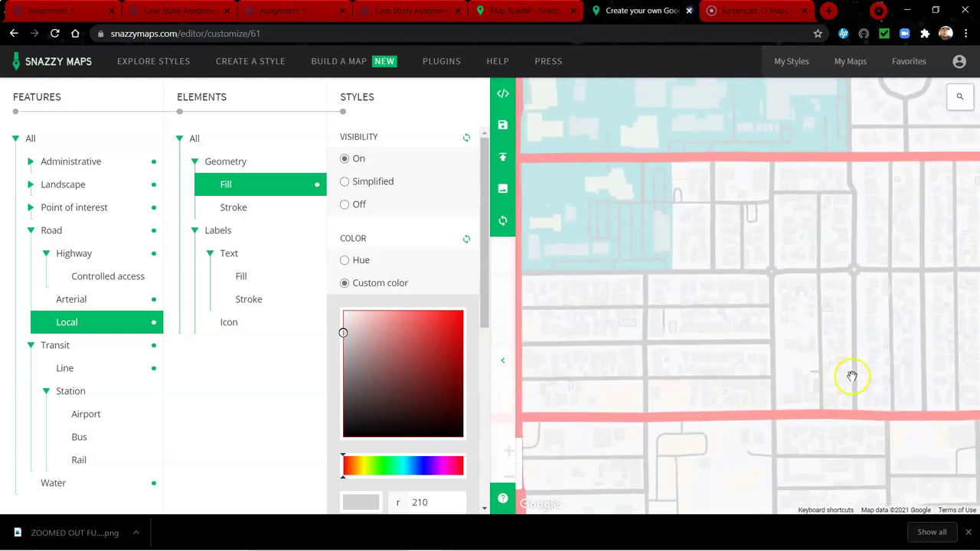
left_click_drag(855, 374, 632, 455)
left_click_drag(763, 212, 782, 465)
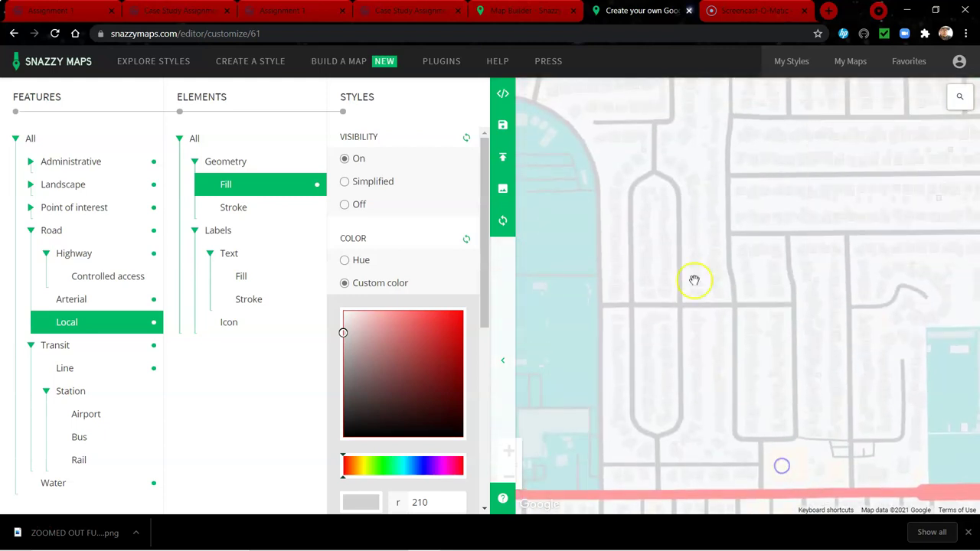
scroll(671, 203, "up", 3)
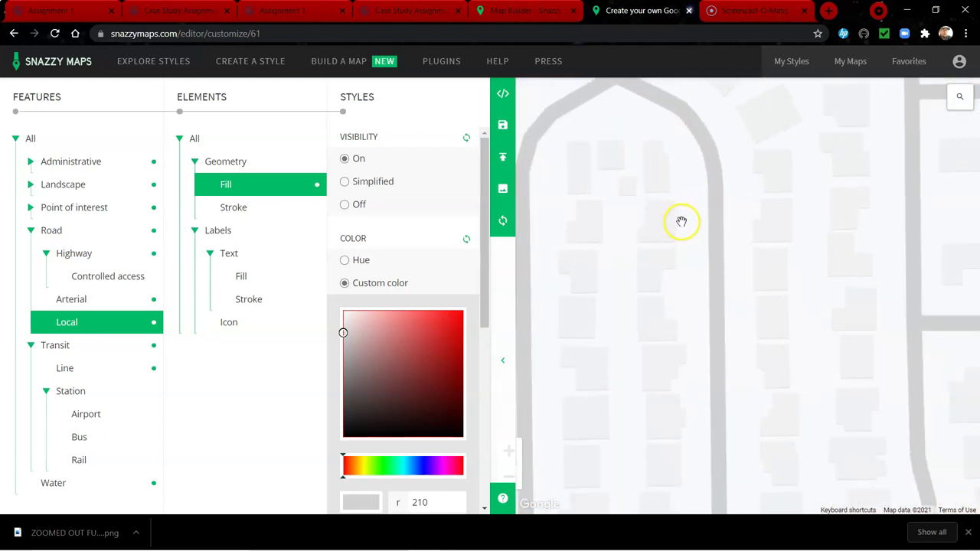
scroll(679, 221, "up", 4)
left_click_drag(788, 353, 766, 179)
left_click_drag(766, 270, 791, 278)
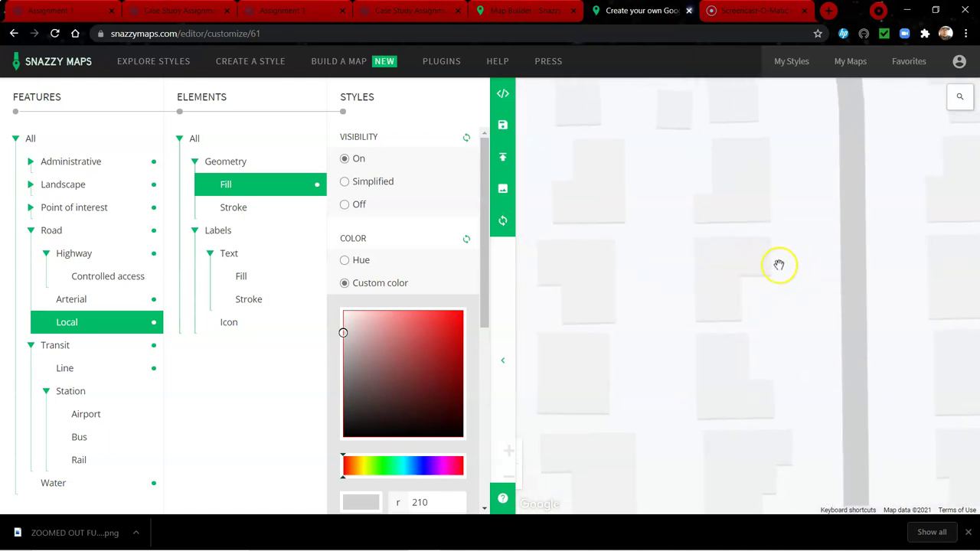
scroll(793, 284, "down", 2)
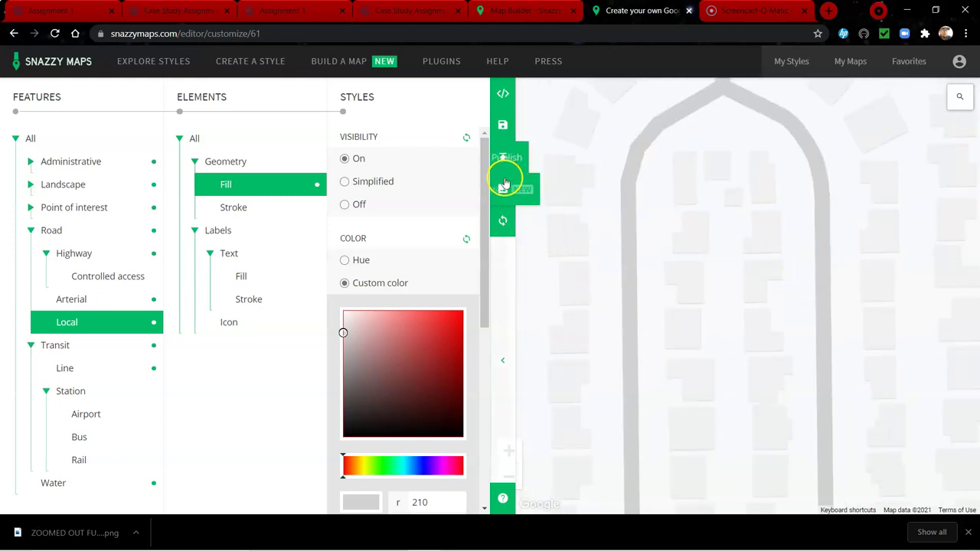
Open Download image at 1000 × 1000 px, 3x scale, and frame the loop road in the preview.
left_click(502, 189)
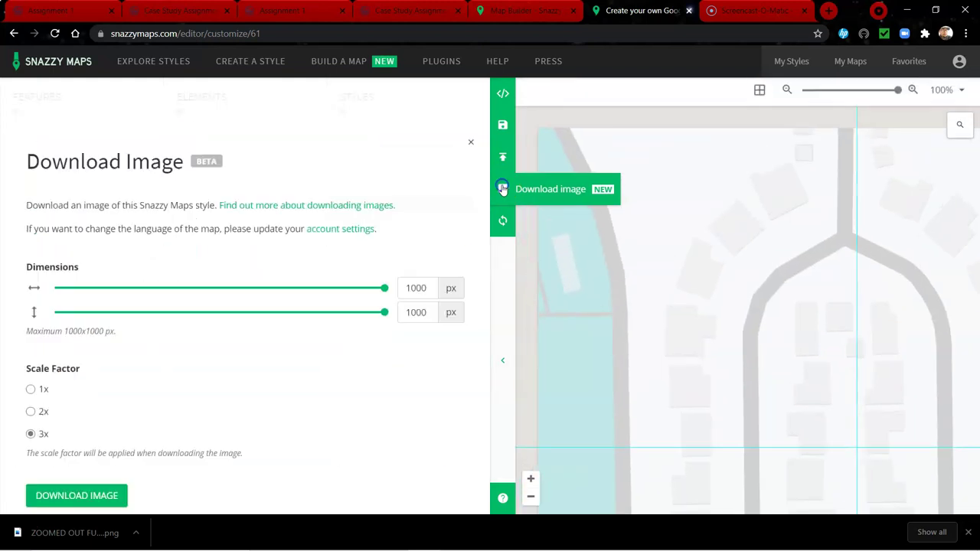
left_click_drag(803, 385, 728, 294)
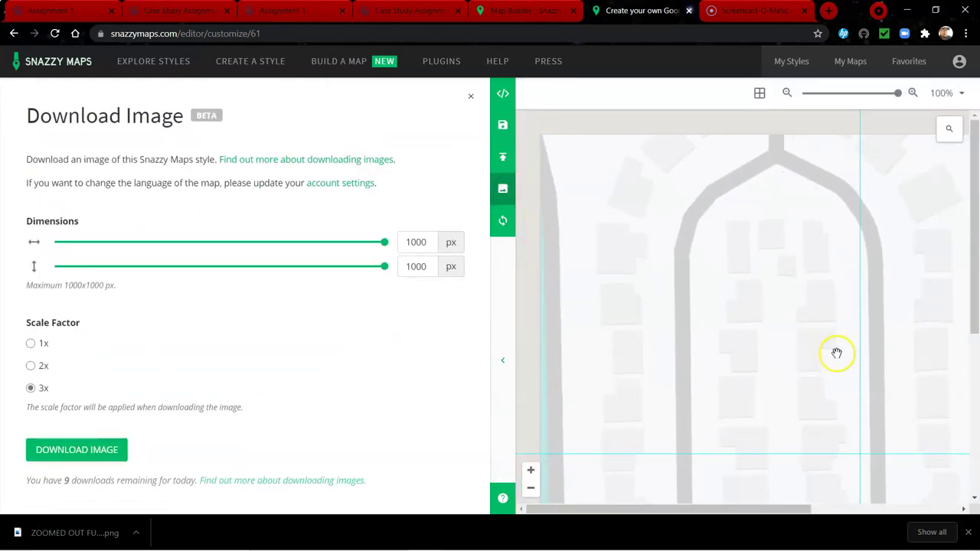
left_click_drag(837, 347, 855, 261)
left_click(839, 216)
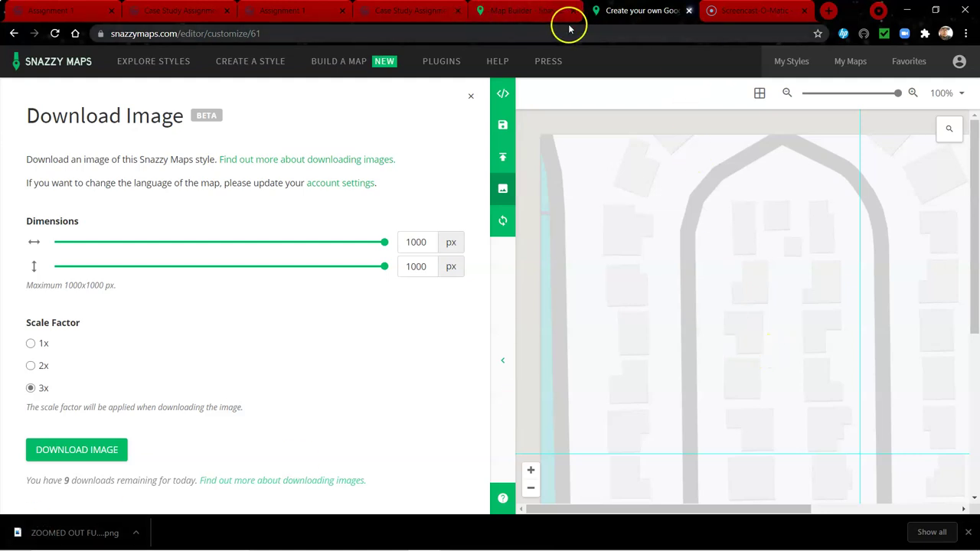
Bring up the Word template and add a new indented line after the last local road entry.
mouse_move(464, 547)
left_click(517, 540)
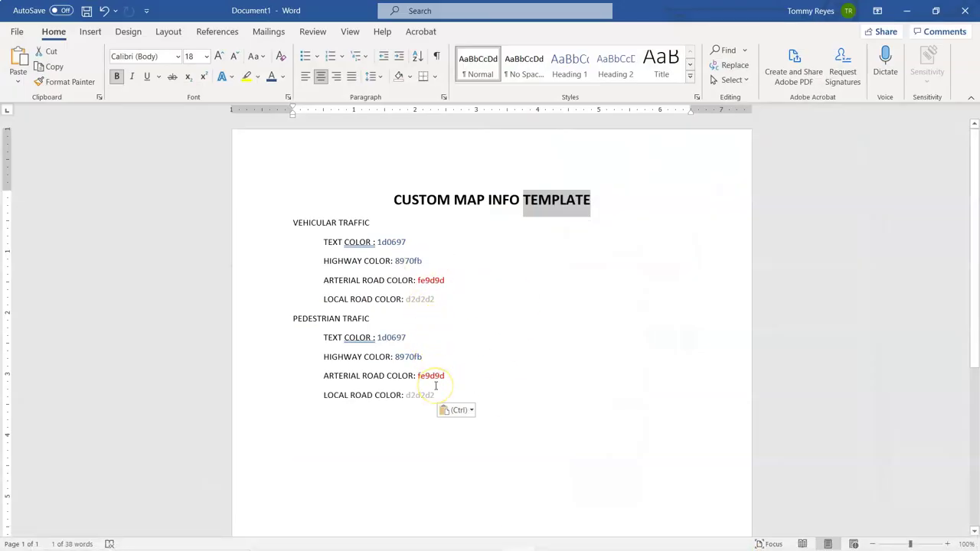
left_click(433, 283)
left_click(458, 396)
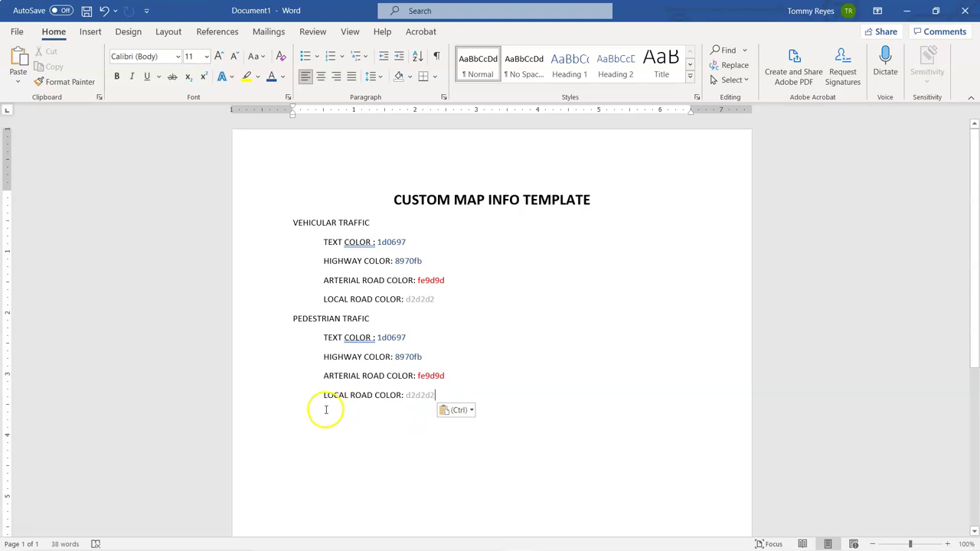
key("Return")
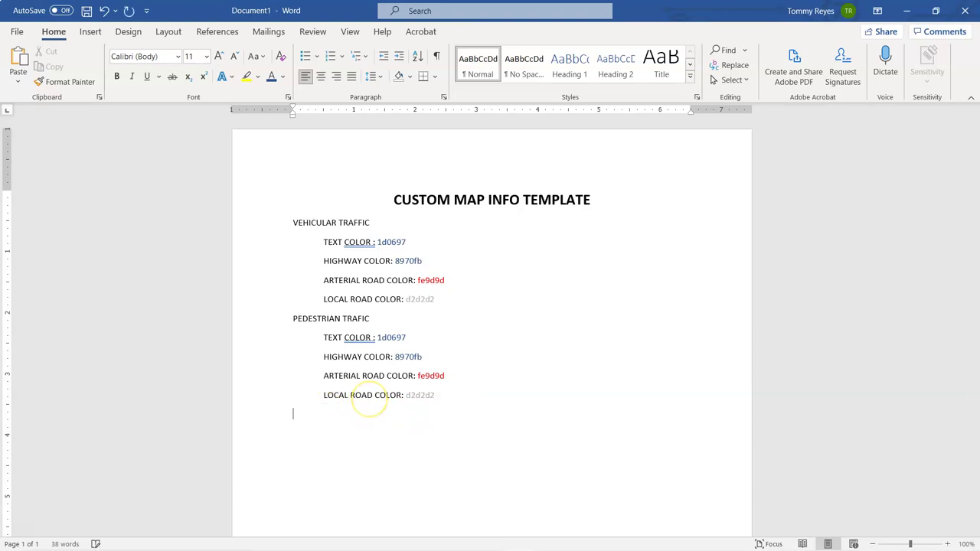
key("Tab")
Set the font colour to Automatic and type the label 'PEDESTRIAN TRAFIC COLOR:'.
type("p")
key("BackSpace")
left_click(281, 77)
left_click(299, 94)
type("PEDESTRIAN")
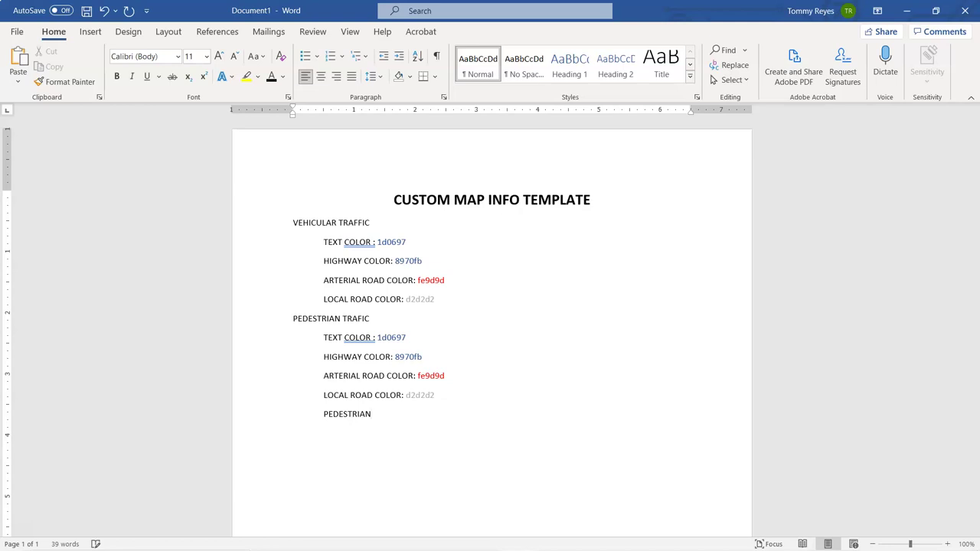
type(" COLO")
key("BackSpace")
key("BackSpace")
key("BackSpace")
type("PATH")
key("BackSpace")
key("BackSpace")
key("BackSpace")
type("TRAFIC COLOR:")
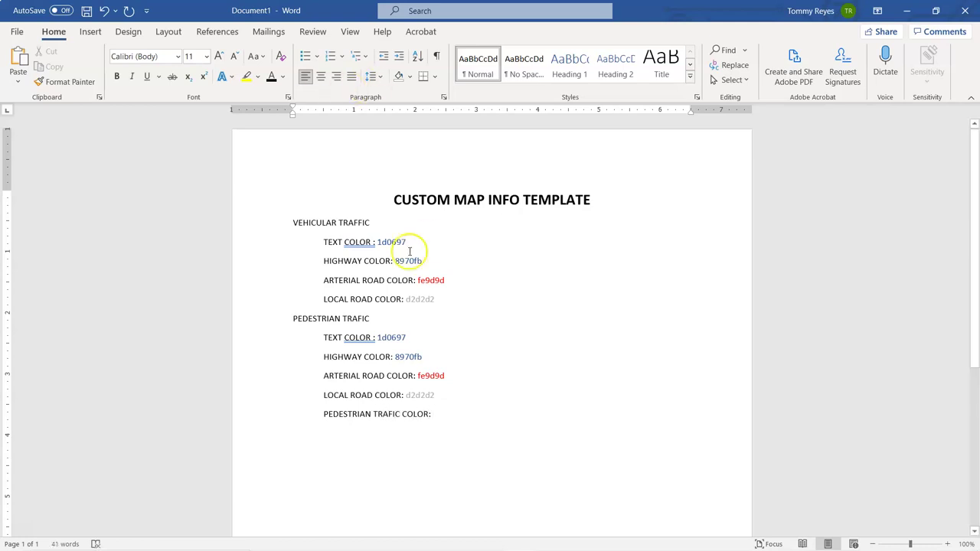
Start Save As with the Arch 113 folder as the destination.
left_click(17, 31)
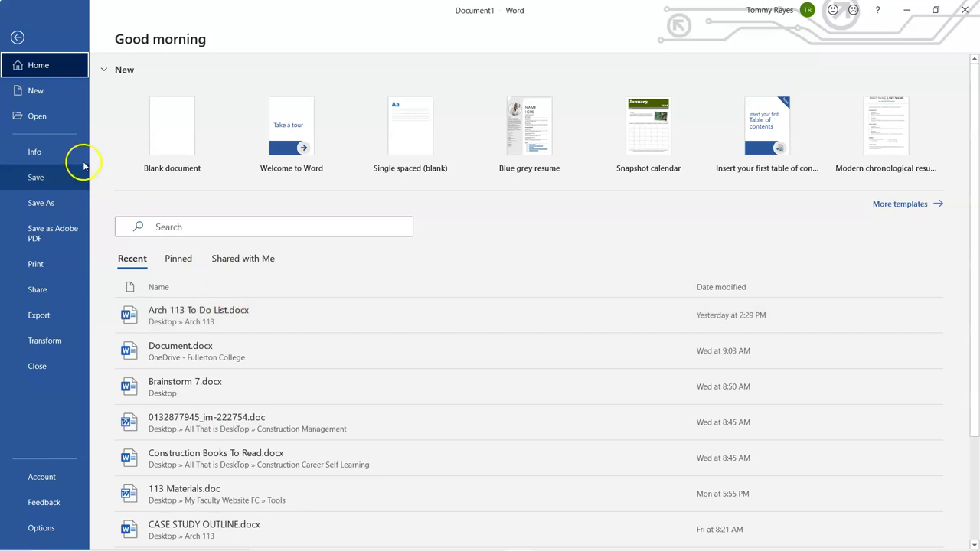
left_click(42, 201)
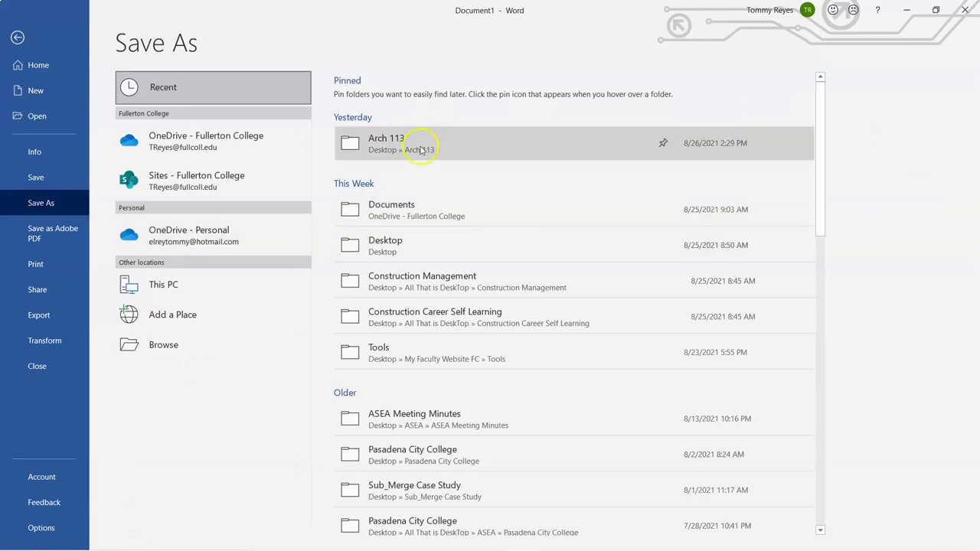
left_click(420, 150)
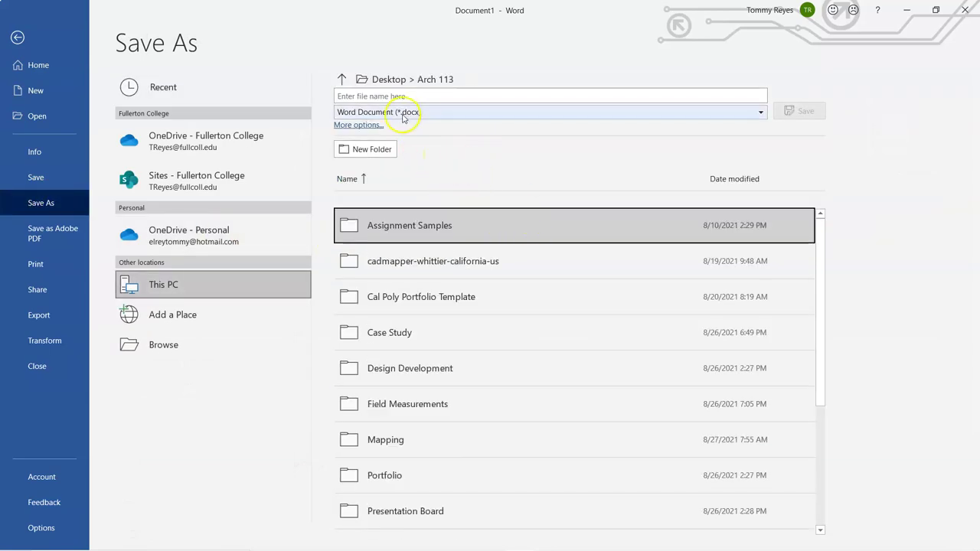
left_click(392, 96)
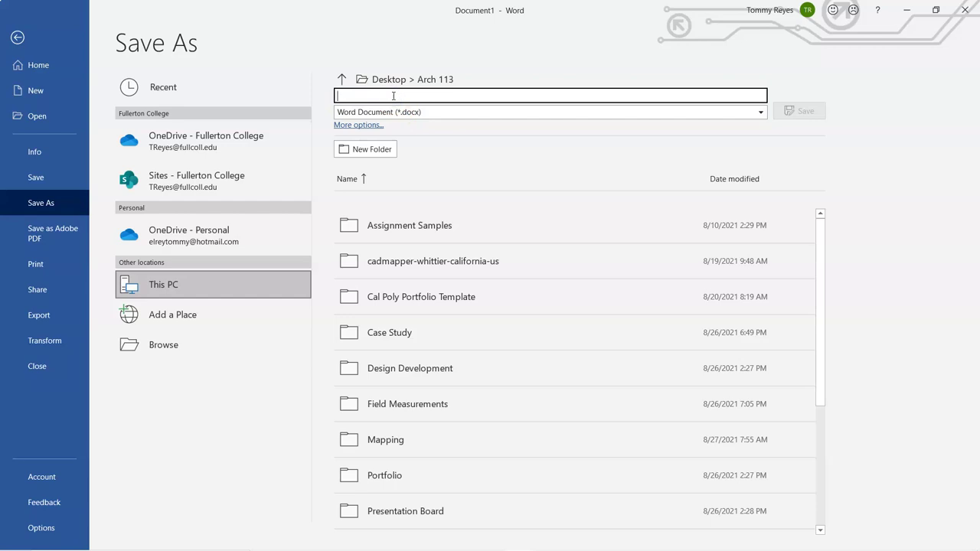
Name the file 'ARCH 113 MAP TRAFFIC STUDY PEDESTRIAN AND TRAFFIC HOME OFFICE PROJECT INFO', correcting PROJRCT.
type("TRA")
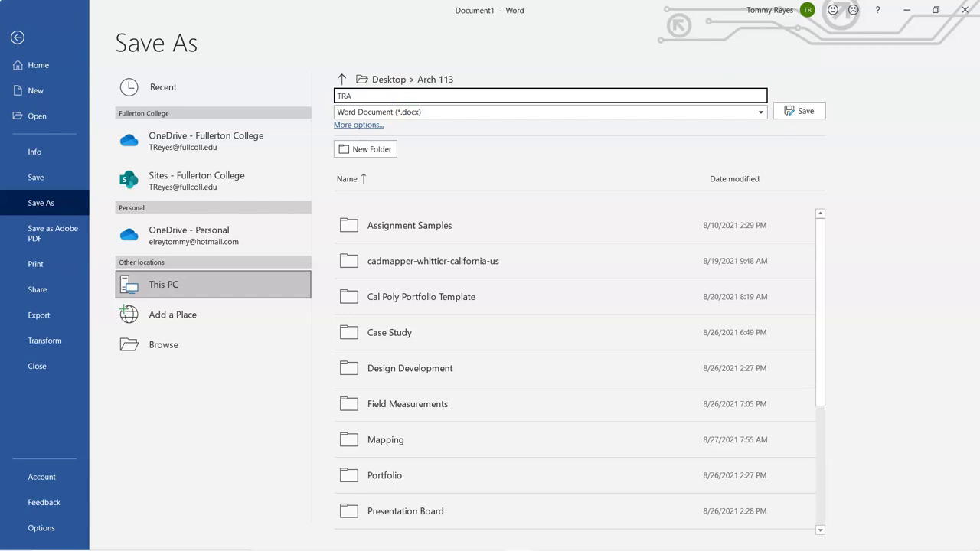
key("BackSpace")
key("BackSpace")
key("BackSpace")
type("M")
type("AP TRAFFIC STUDY PEDESTRIAN AN")
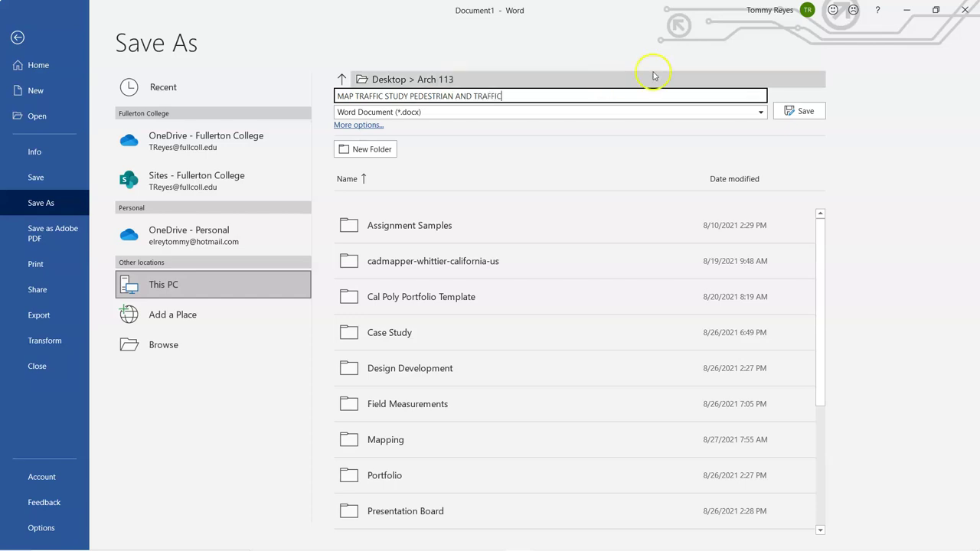
type("D TRAFFIC HOME OFFICE PROJRCT")
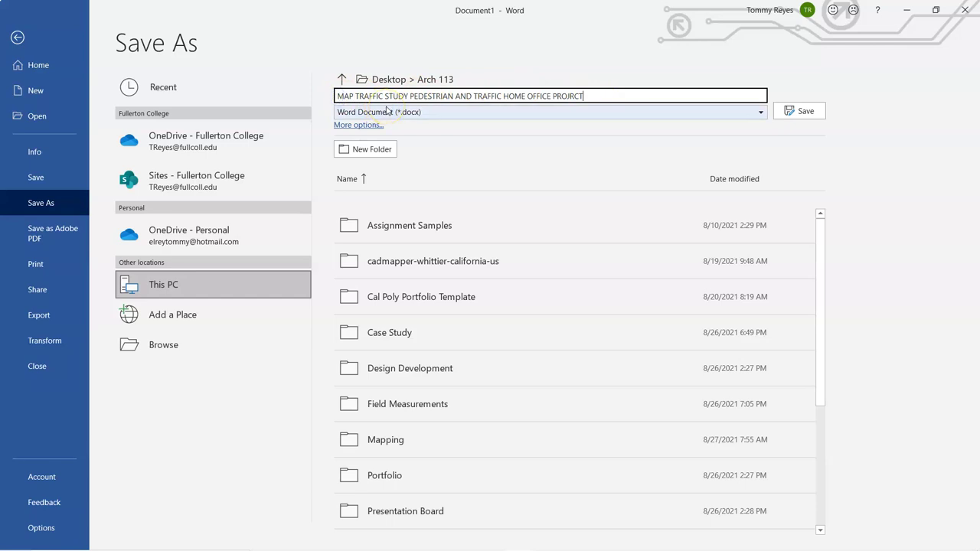
left_click(337, 95)
type("ARCH ")
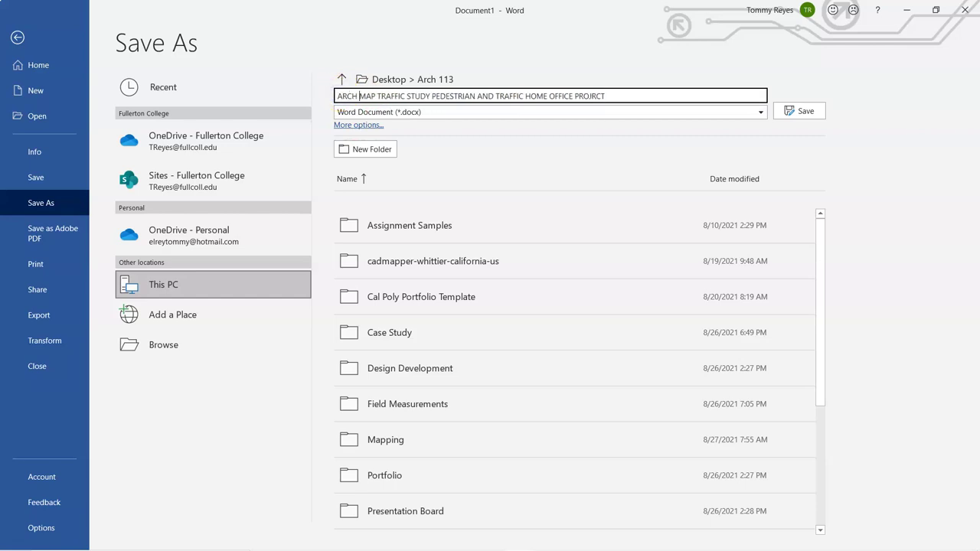
type("113")
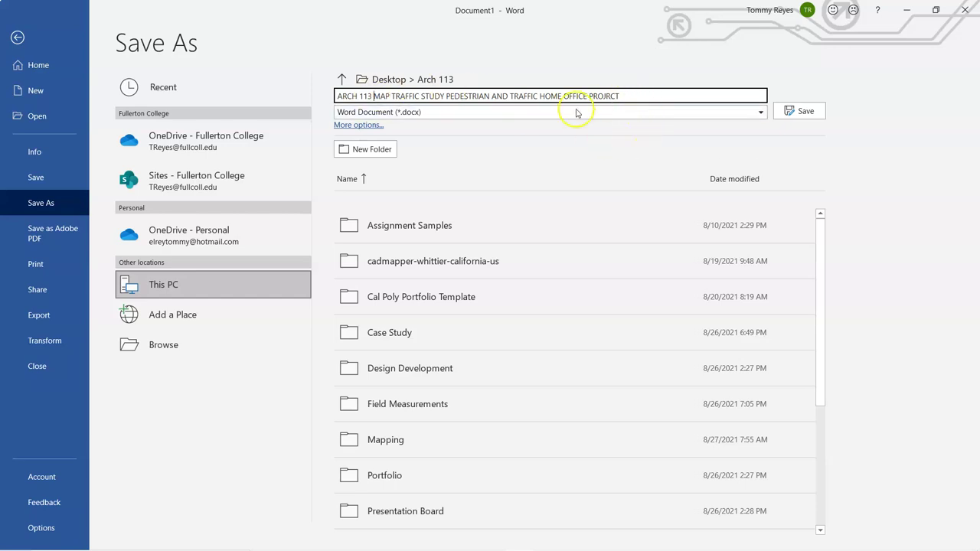
left_click(647, 93)
type("INFO")
left_click(611, 98)
key("BackSpace")
type("E")
left_click(808, 111)
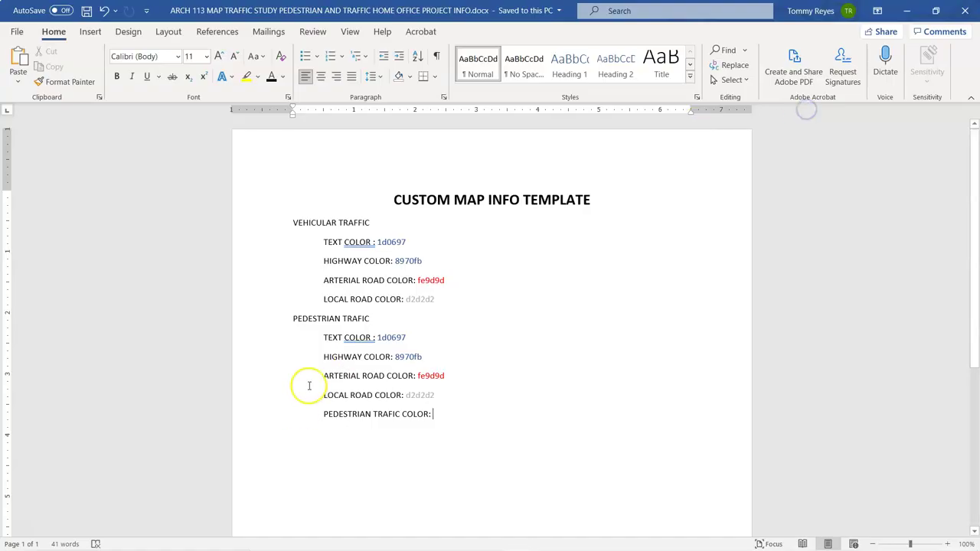